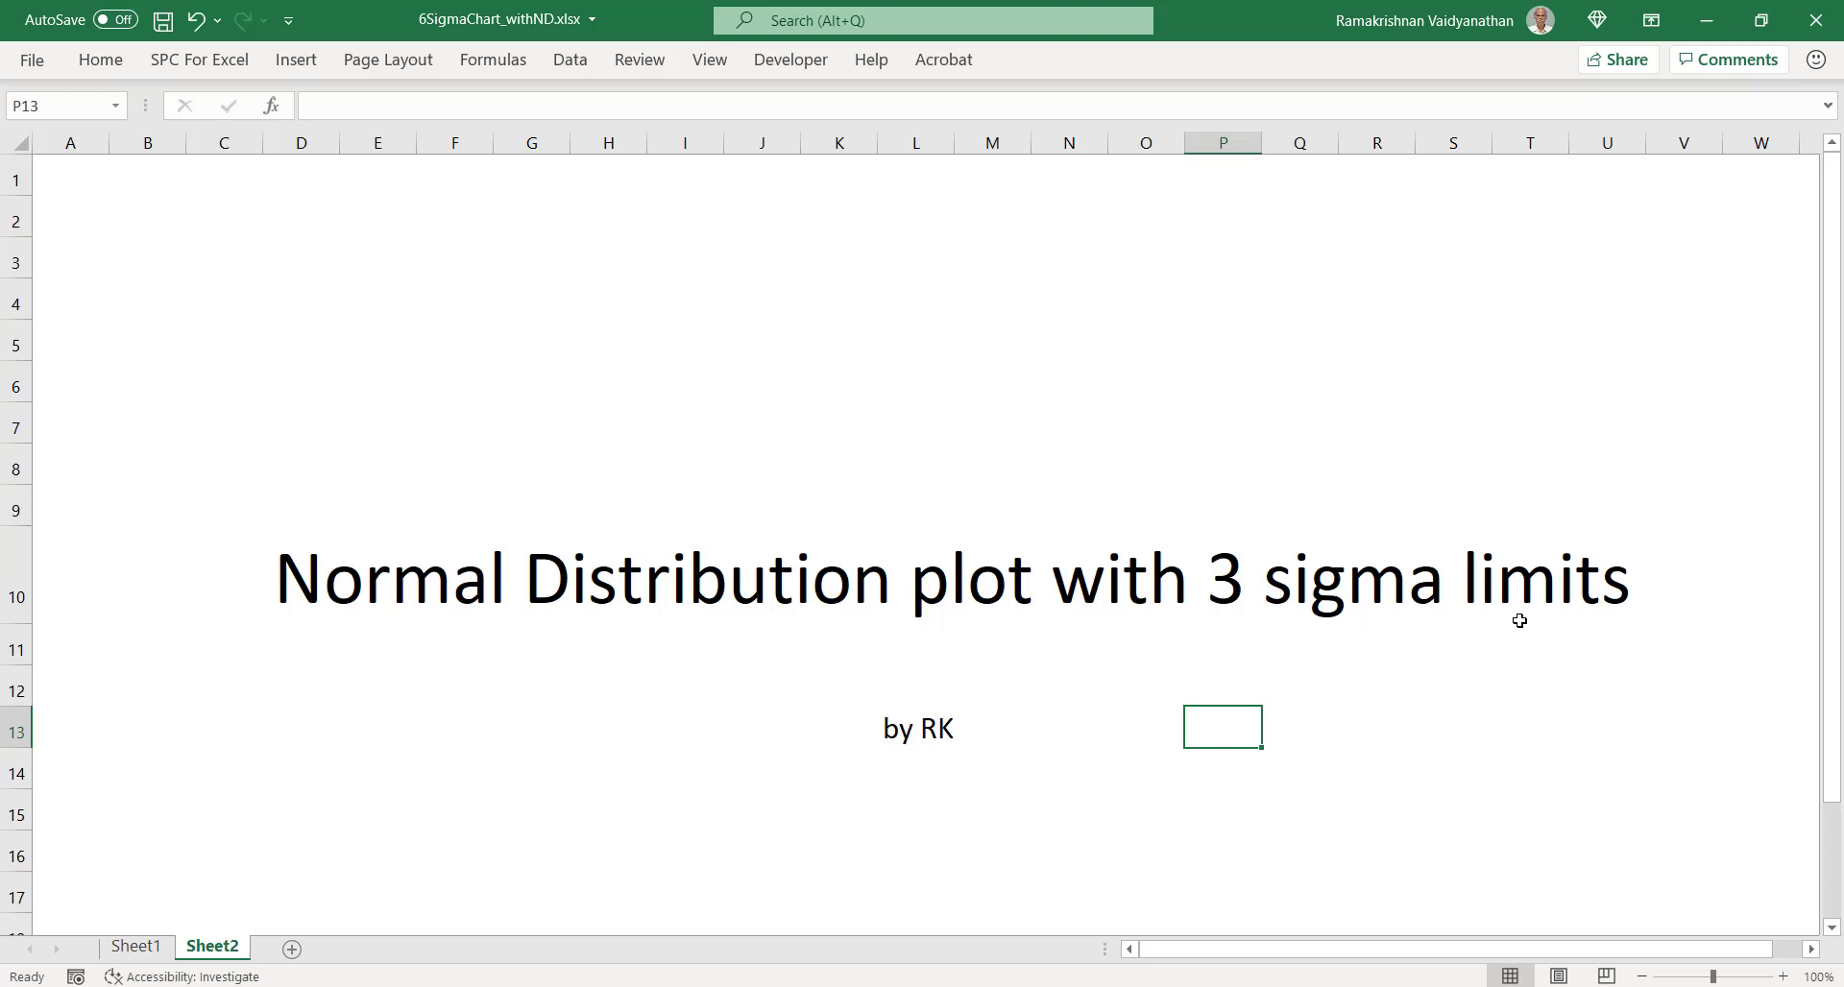
Step: Switch to Sheet1 to show the Input block and the two empty tables
click(137, 948)
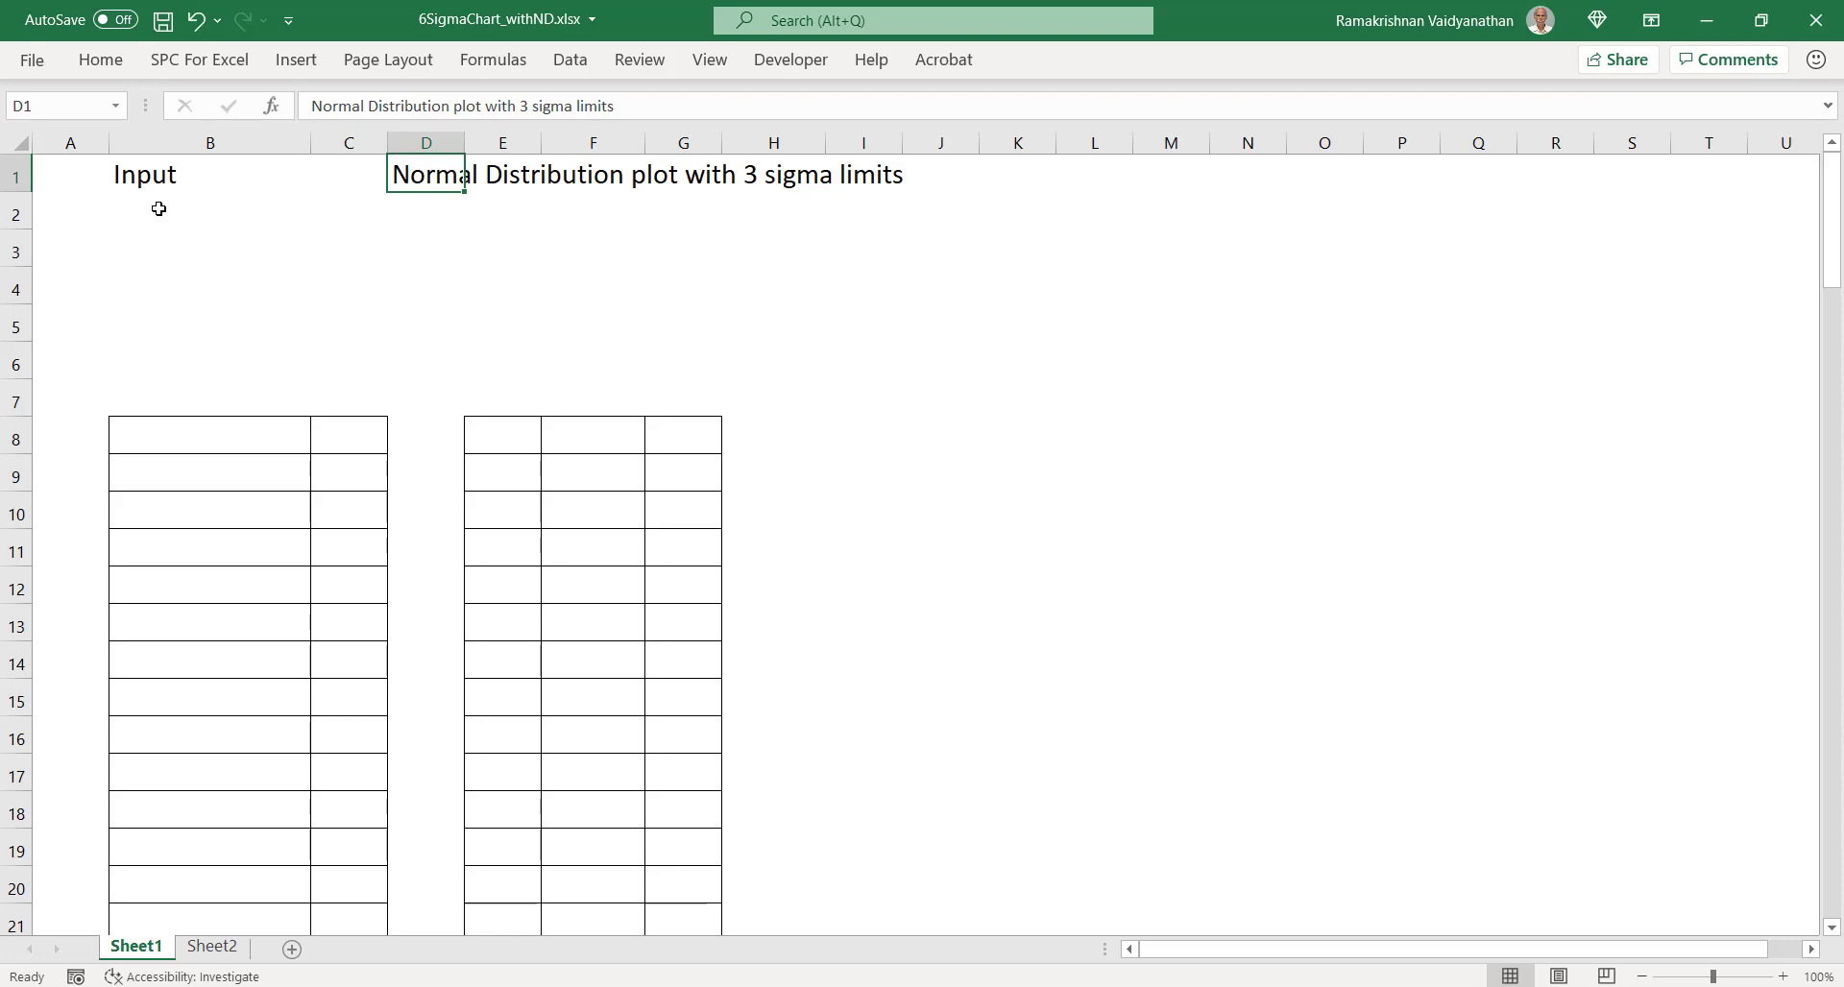
Step: Fill the calculated cells C5:C7 (54, 66, 0.12) with light grey
drag(159, 208, 189, 275)
key(ctrl+z)
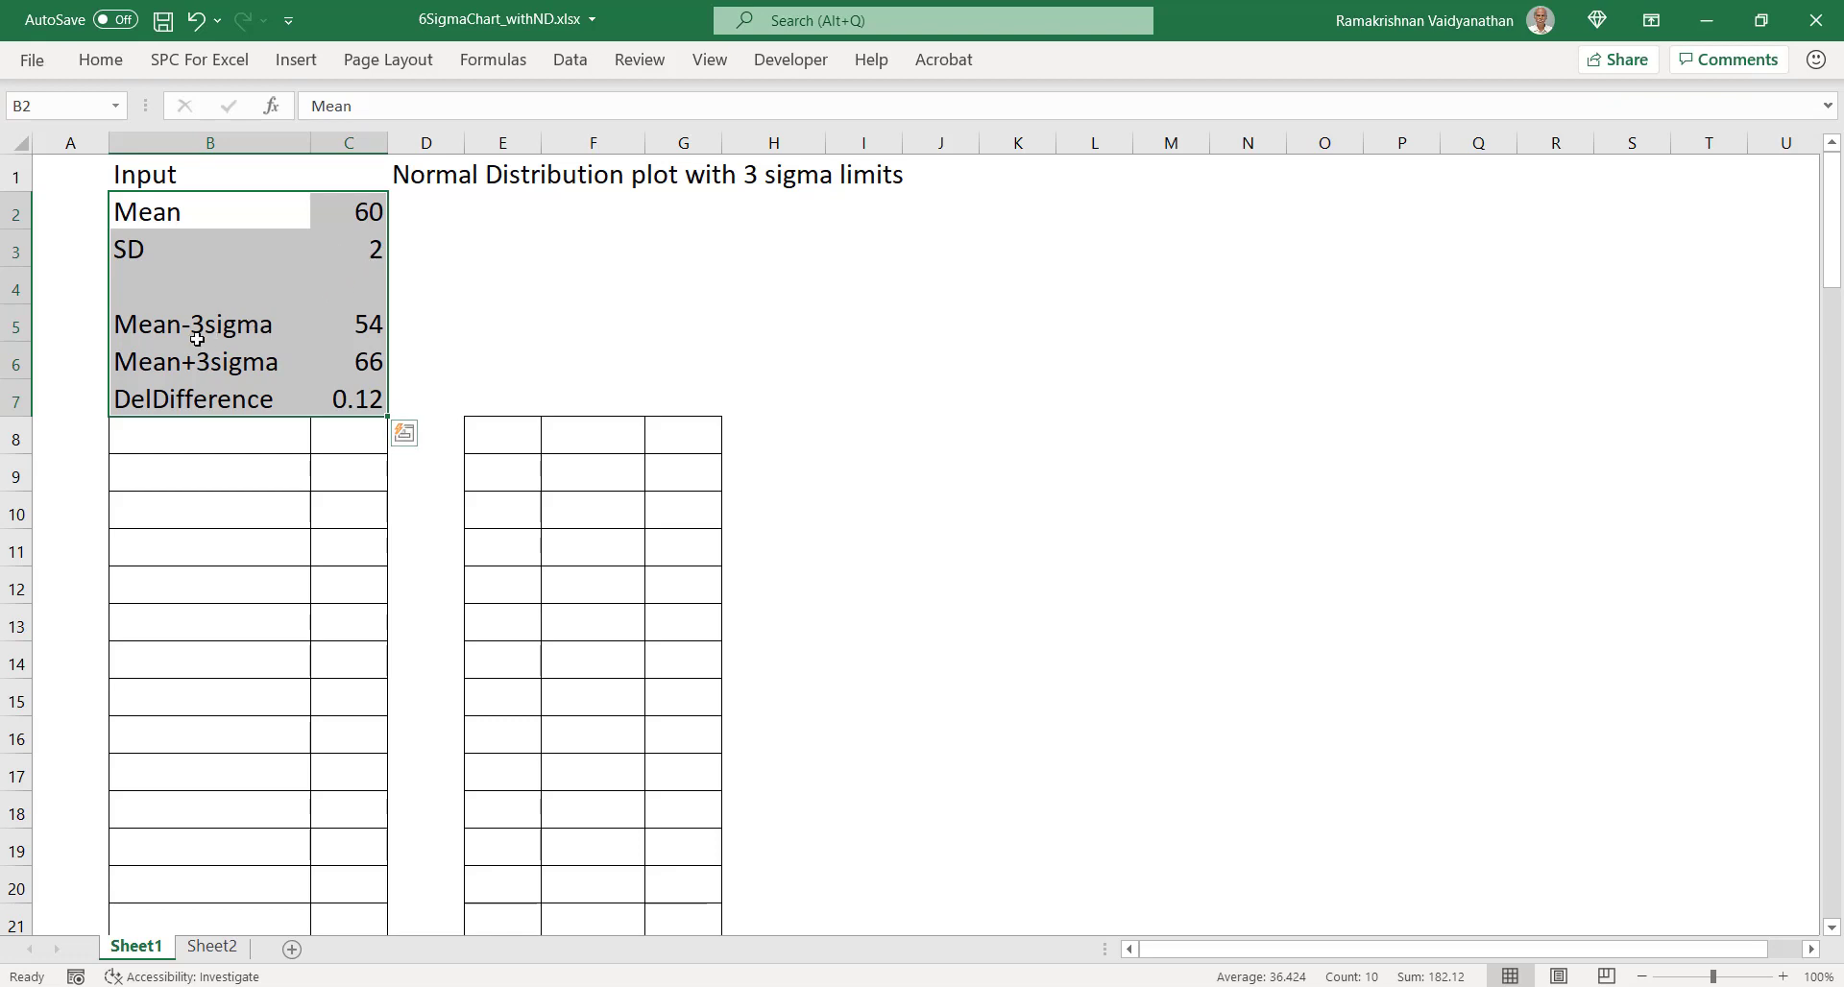
drag(369, 323, 370, 398)
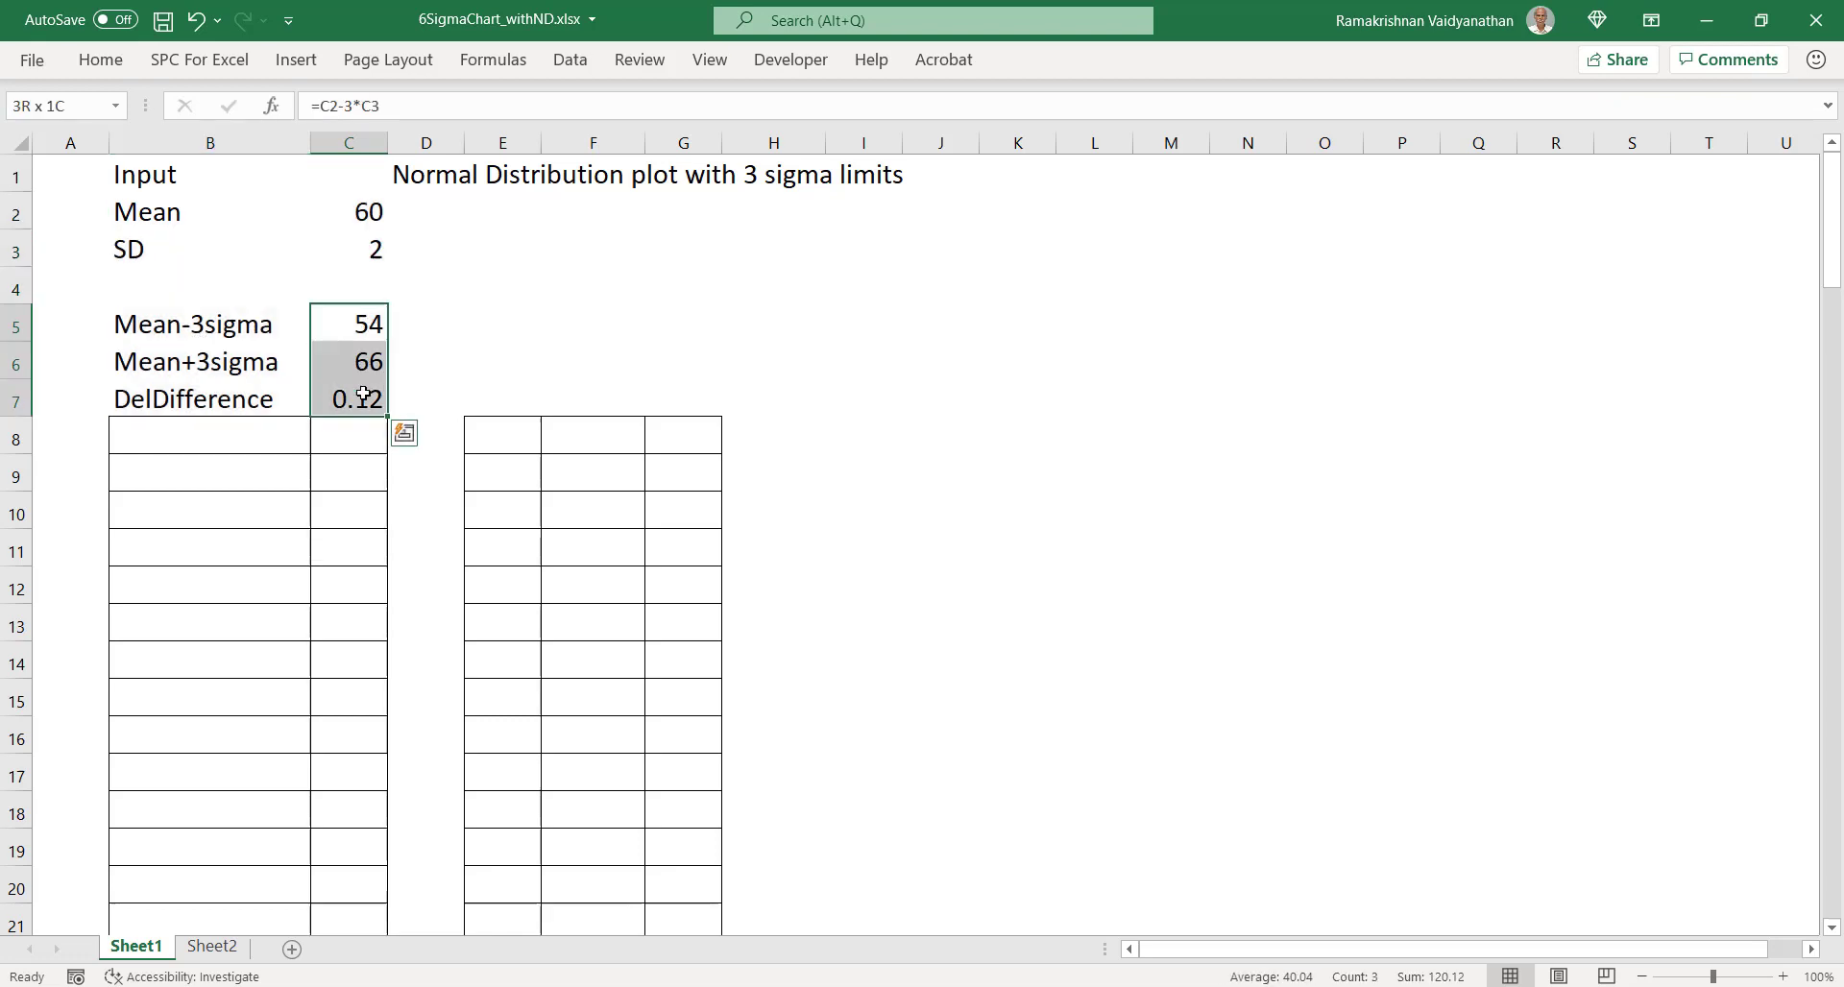
click(118, 67)
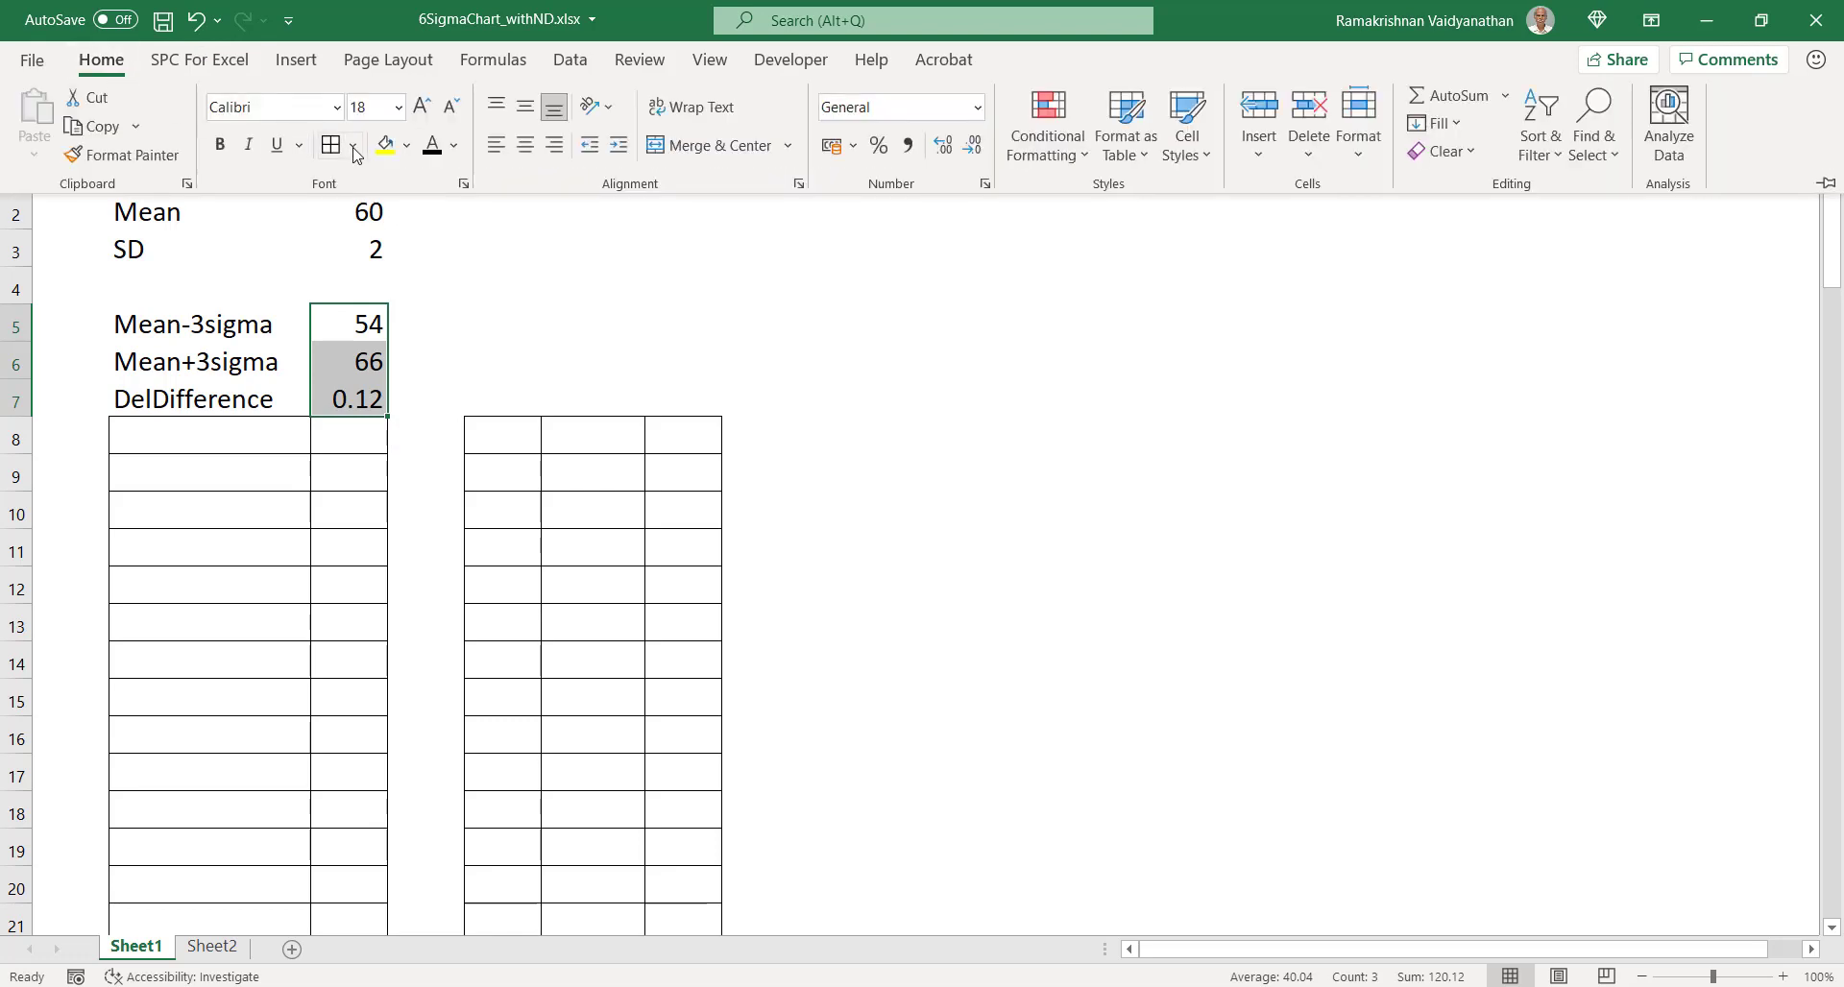
click(407, 145)
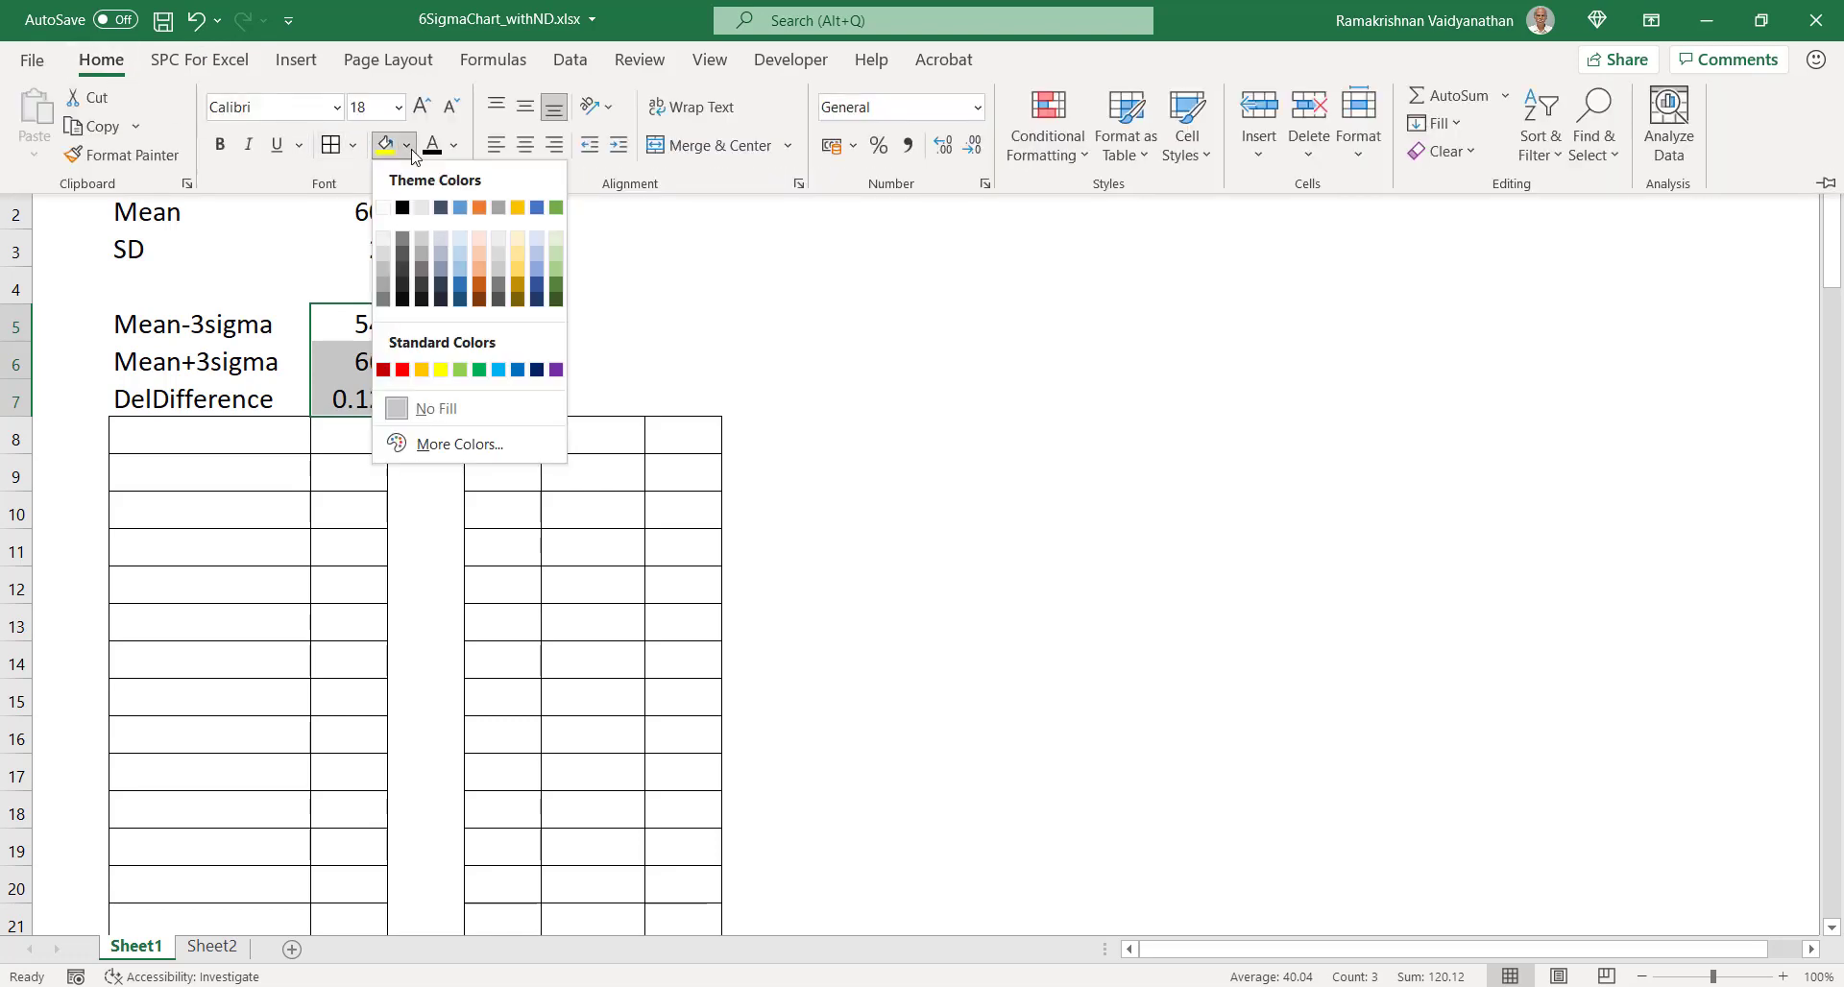
click(421, 207)
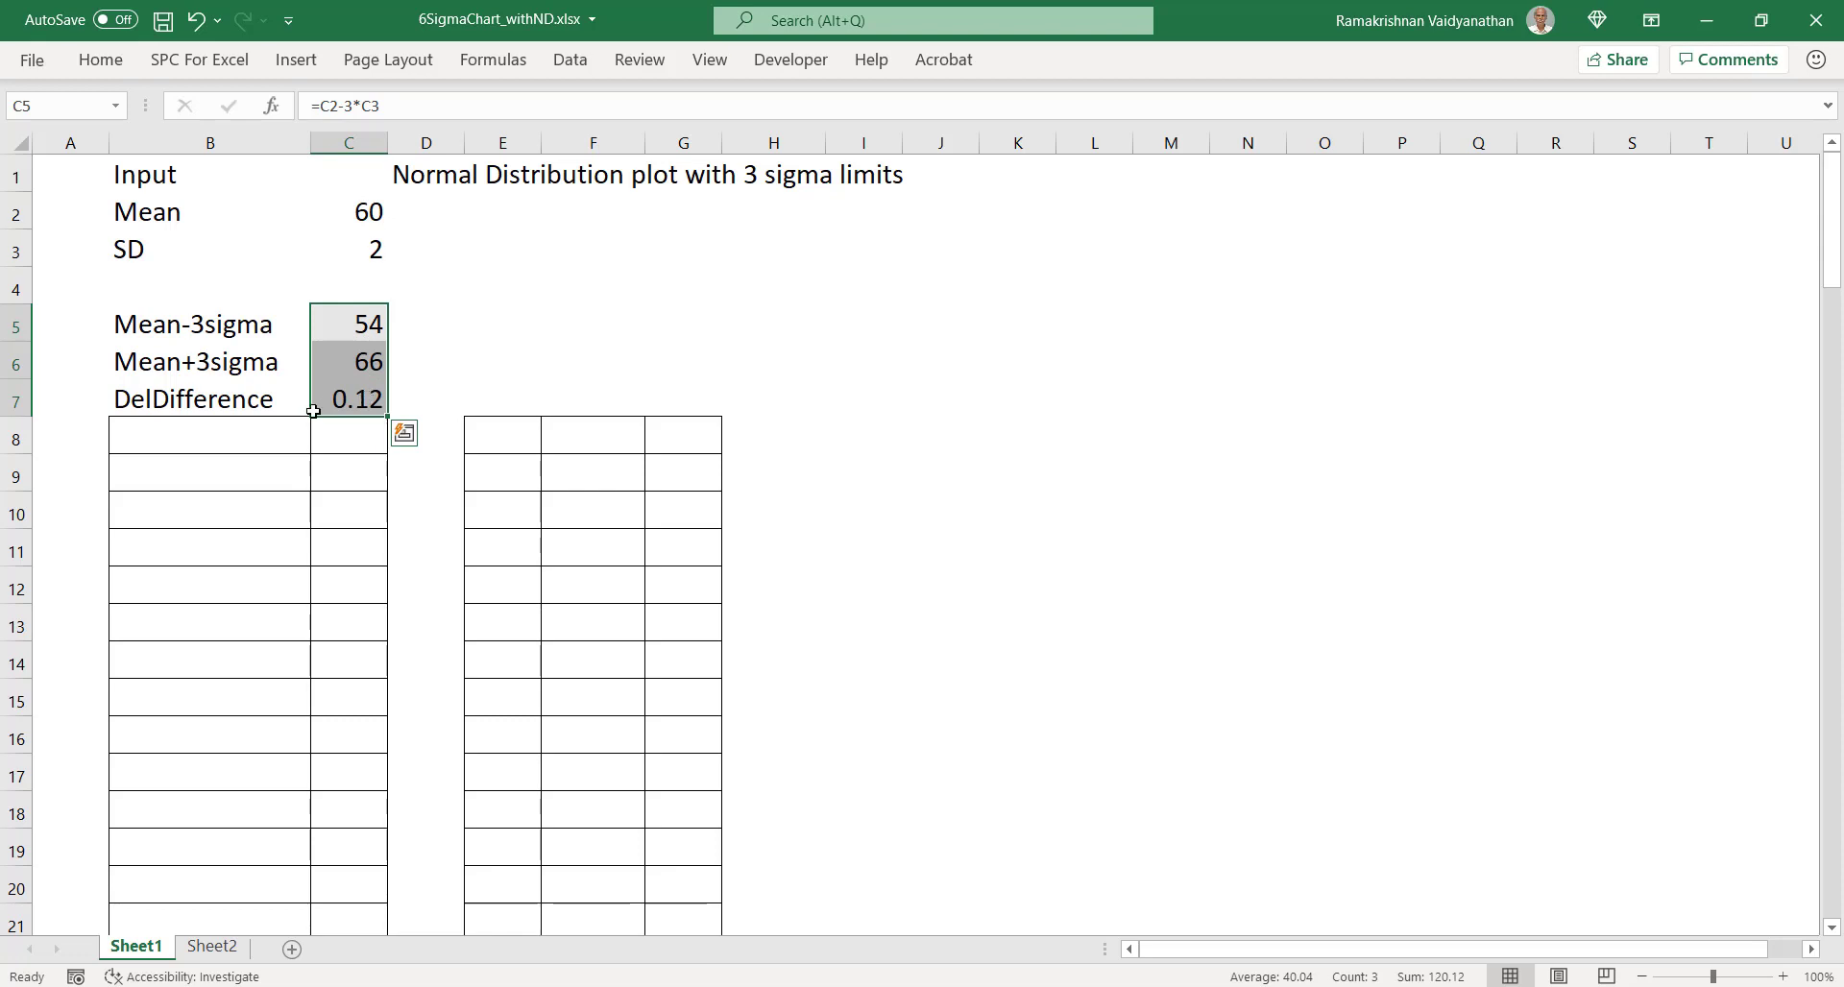
Step: Format the x/freq table B8:C109 and check C9's =NORM.DIST(B9,$C$2,$C$3,0) formula
drag(234, 442, 322, 426)
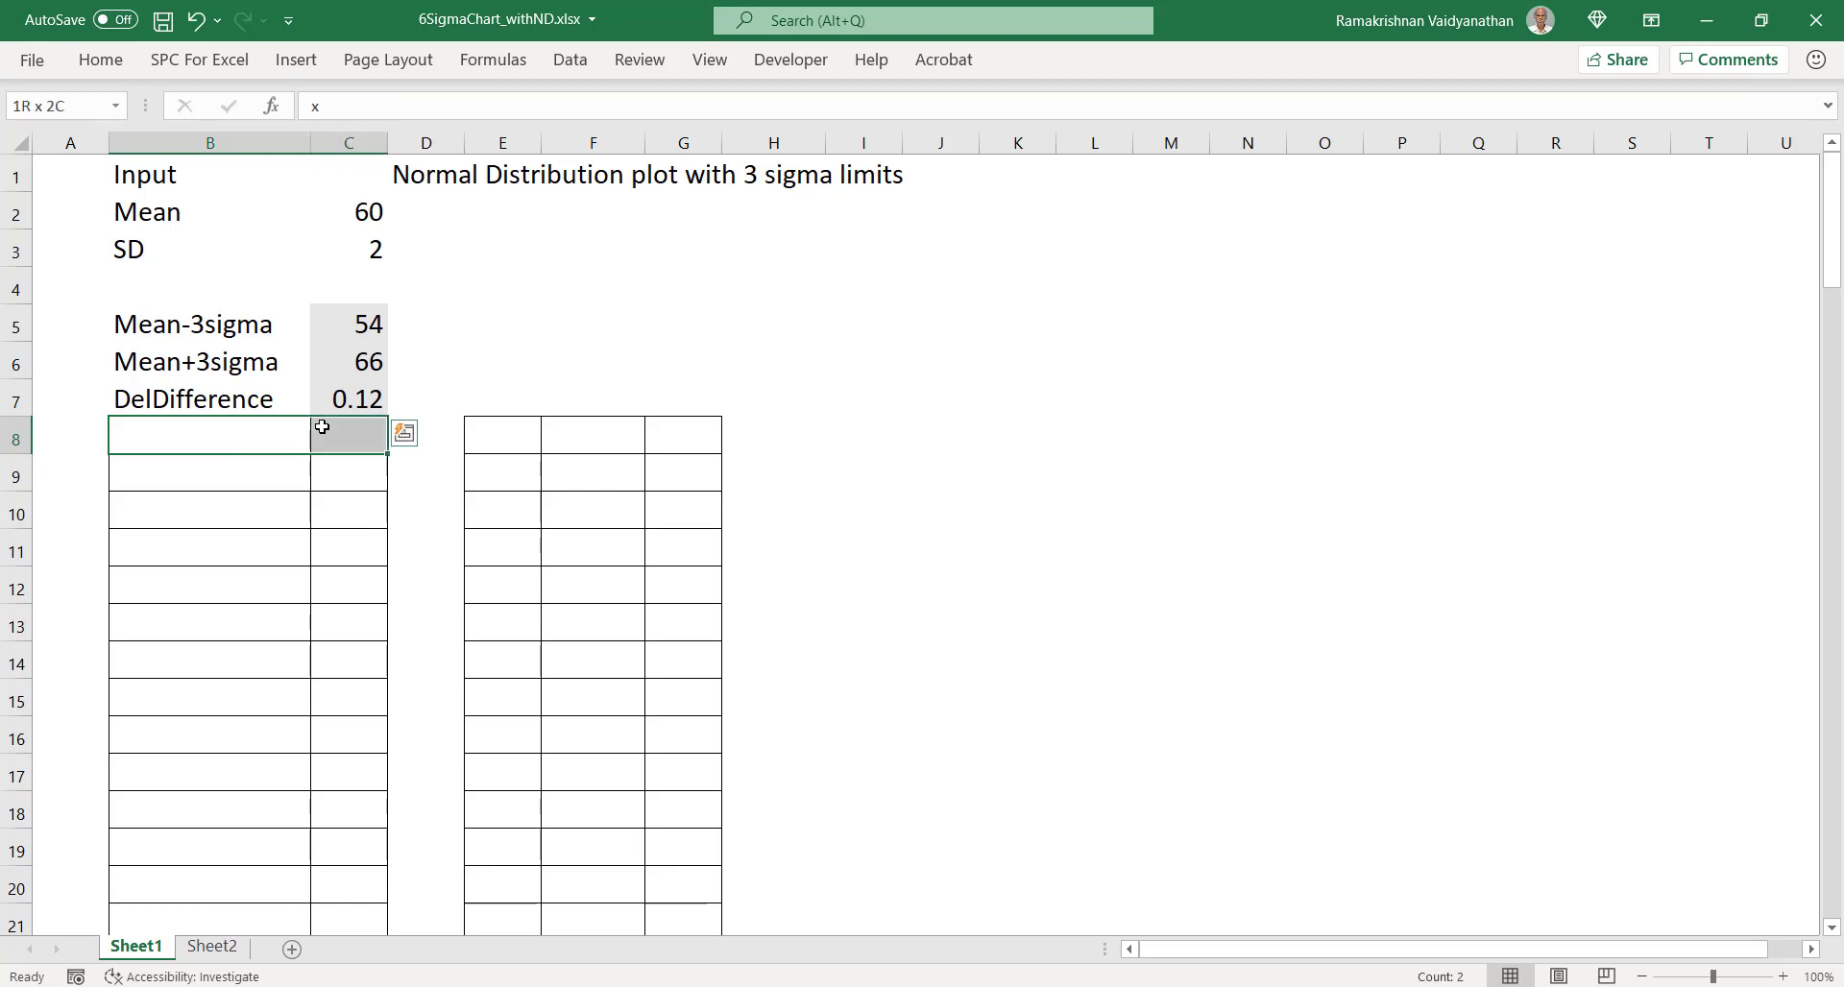
key(ctrl+shift+Down)
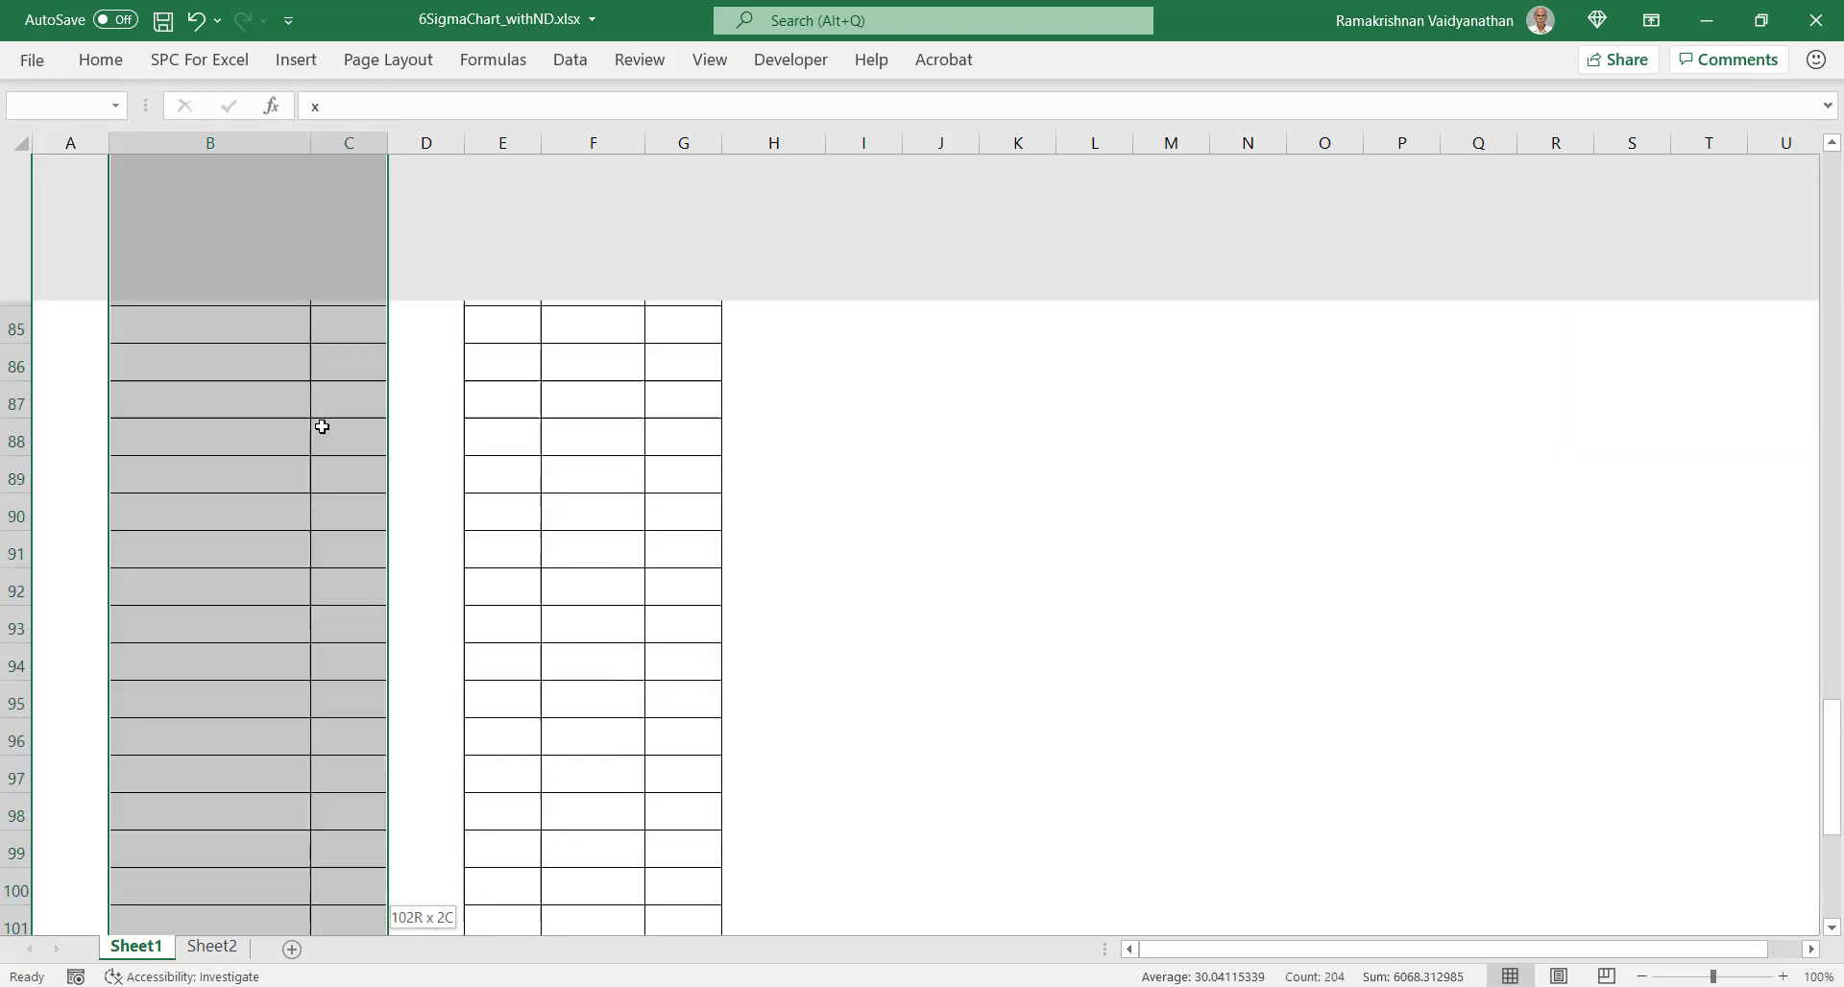
click(96, 62)
scroll(605, 427, up, 20)
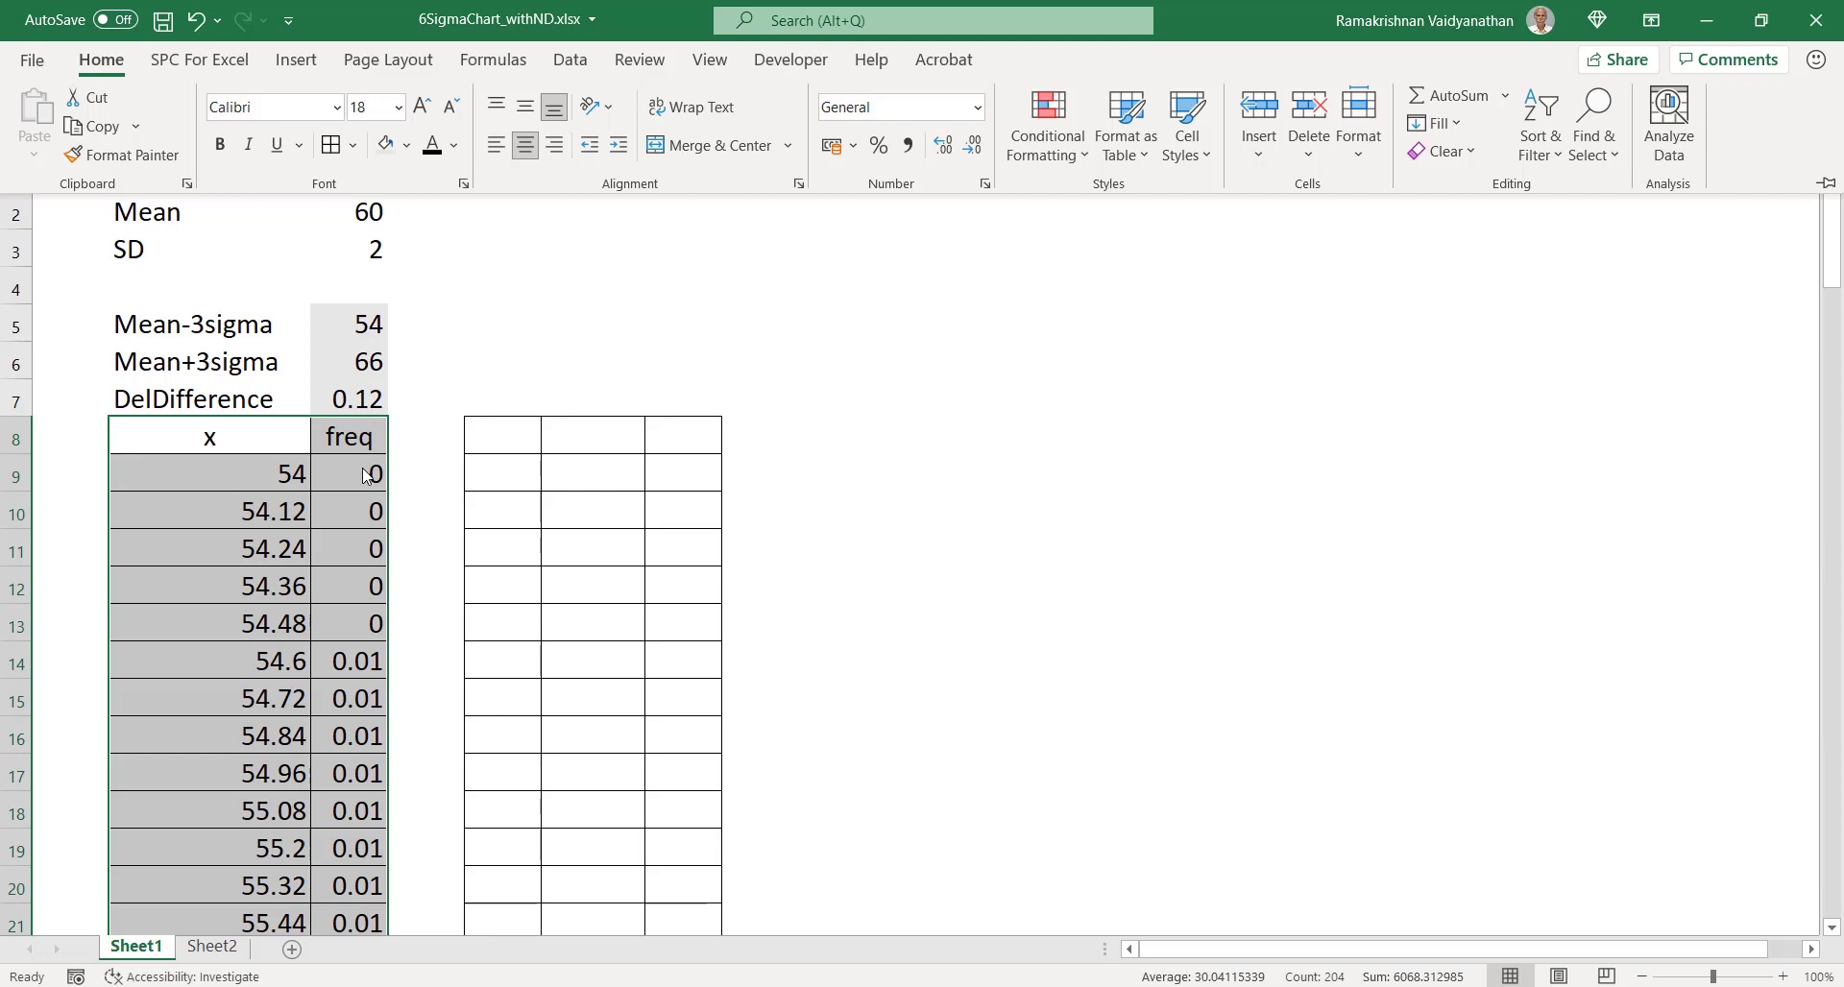
key(ctrl+F1)
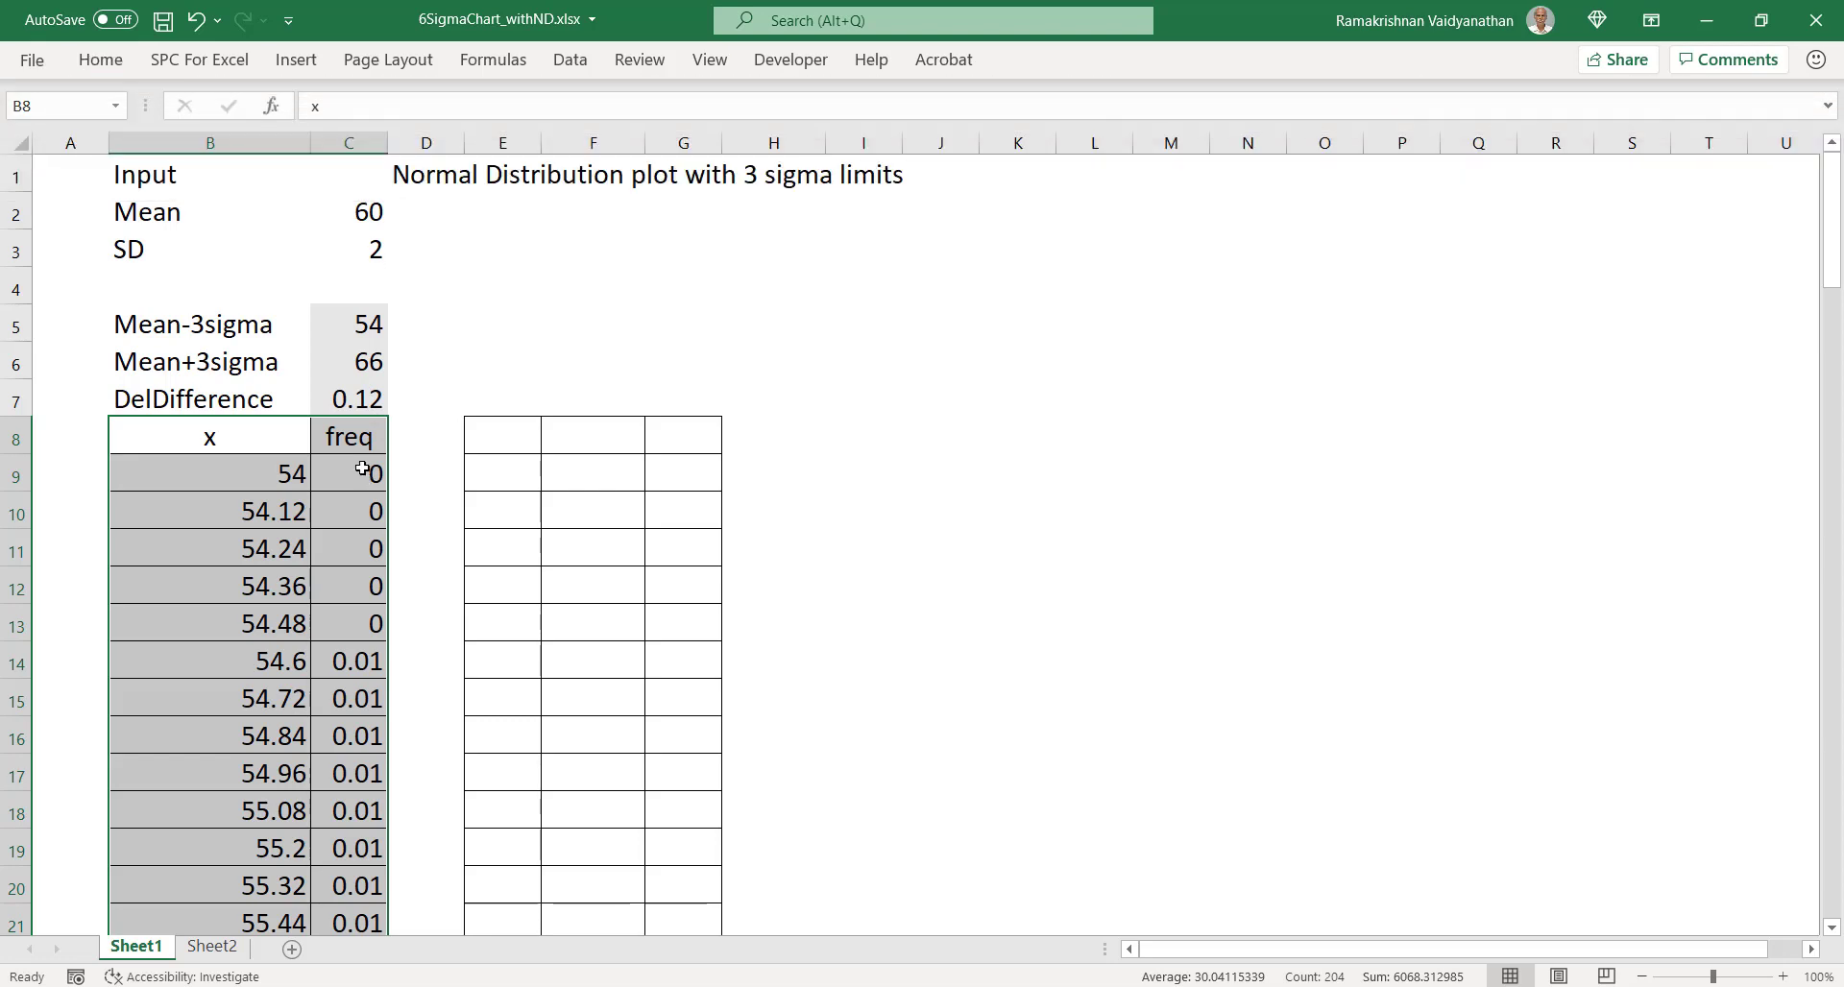
click(362, 471)
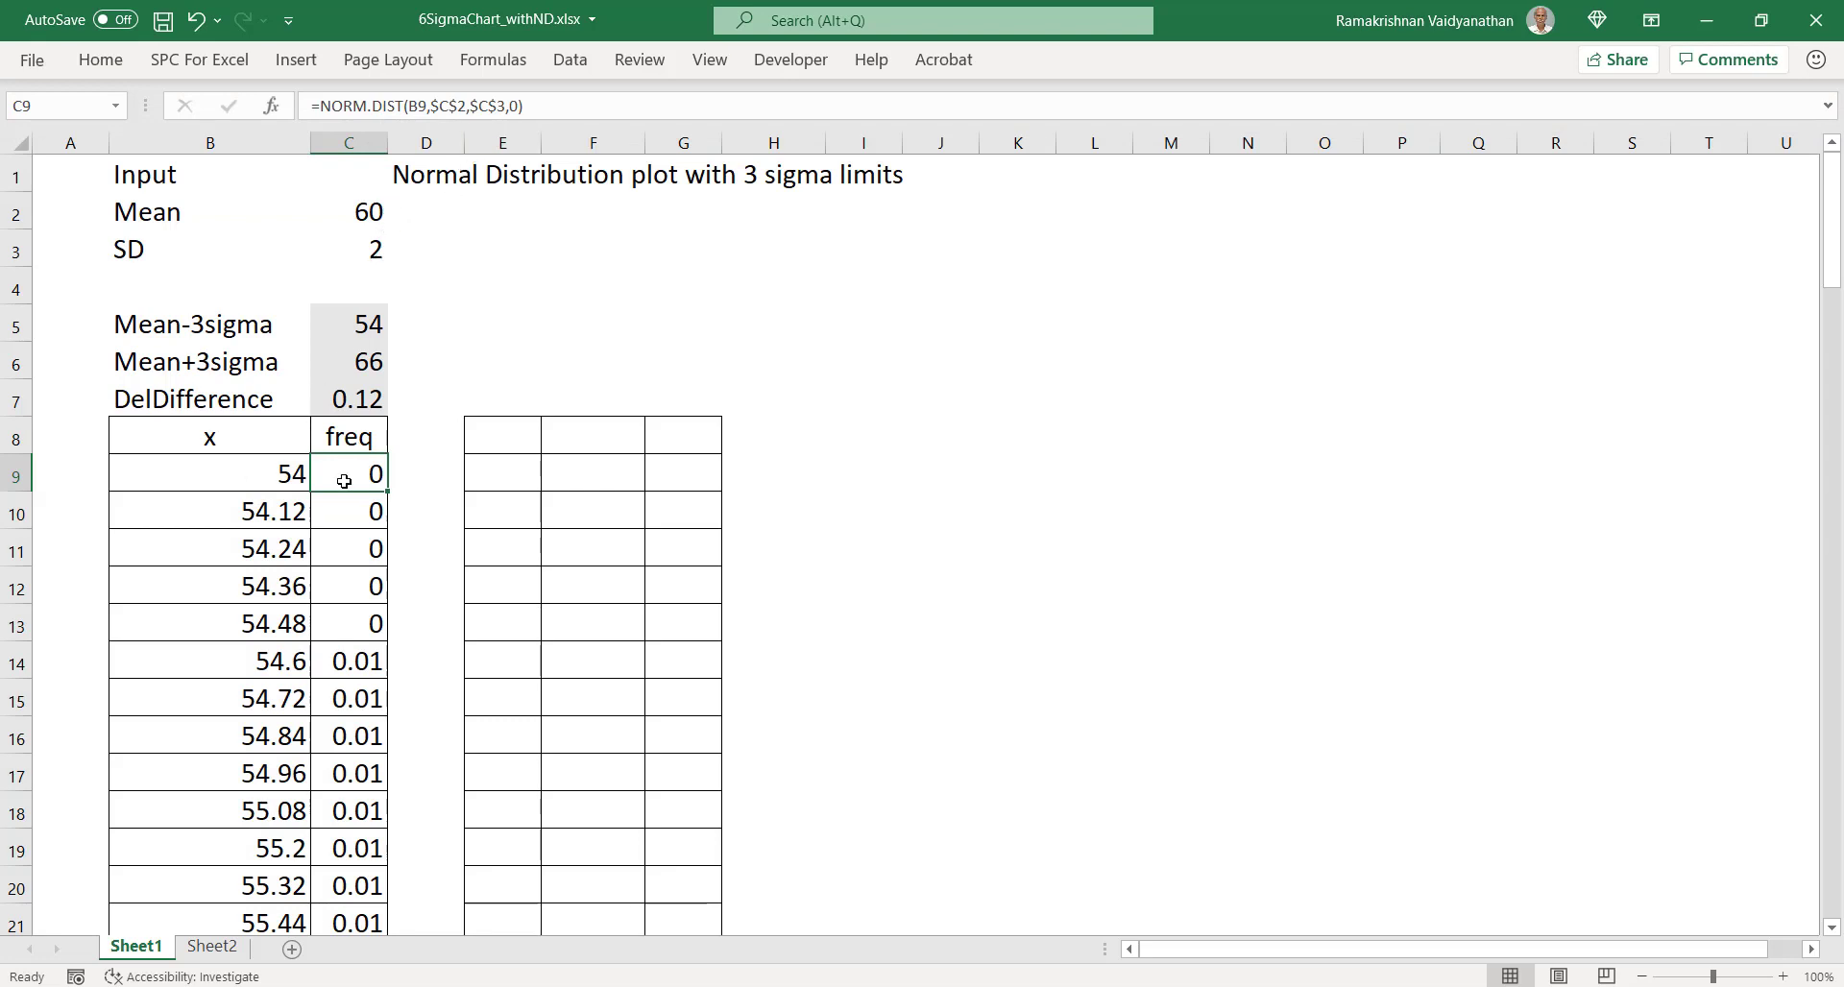
click(513, 348)
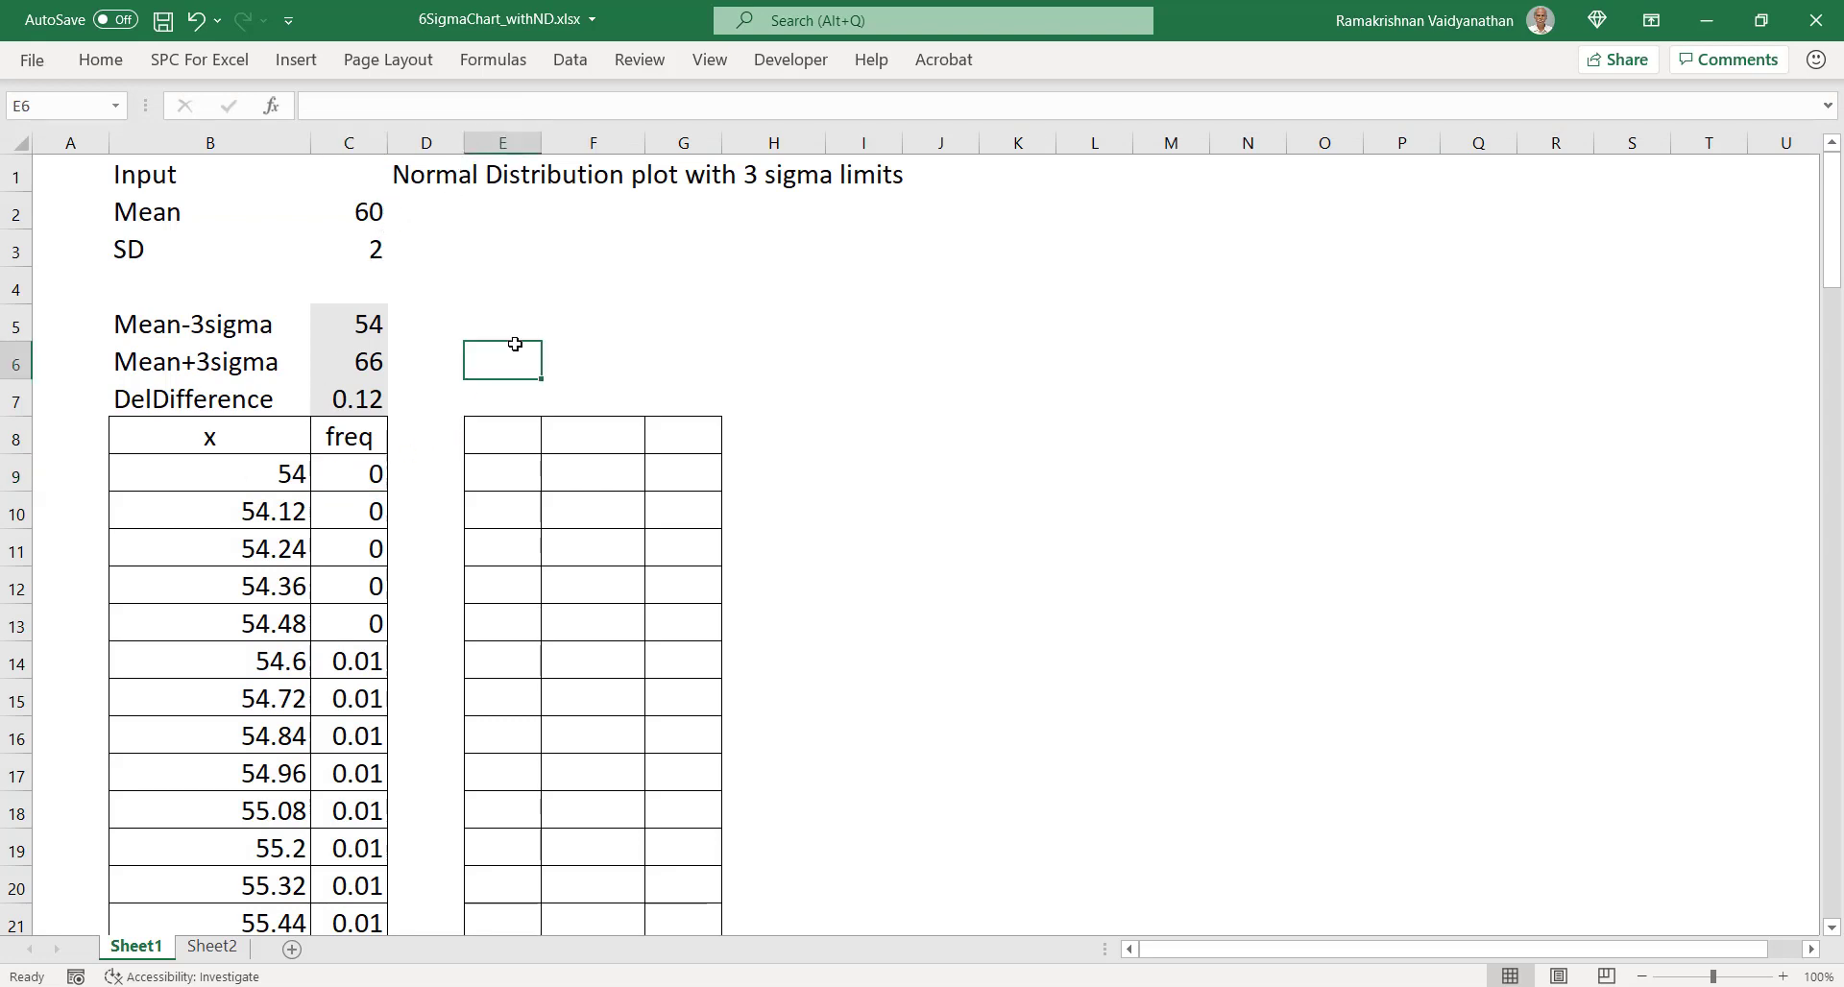
Step: Insert a plain scatter chart of the LCL/bar/UCL table and move it beside column G
click(486, 428)
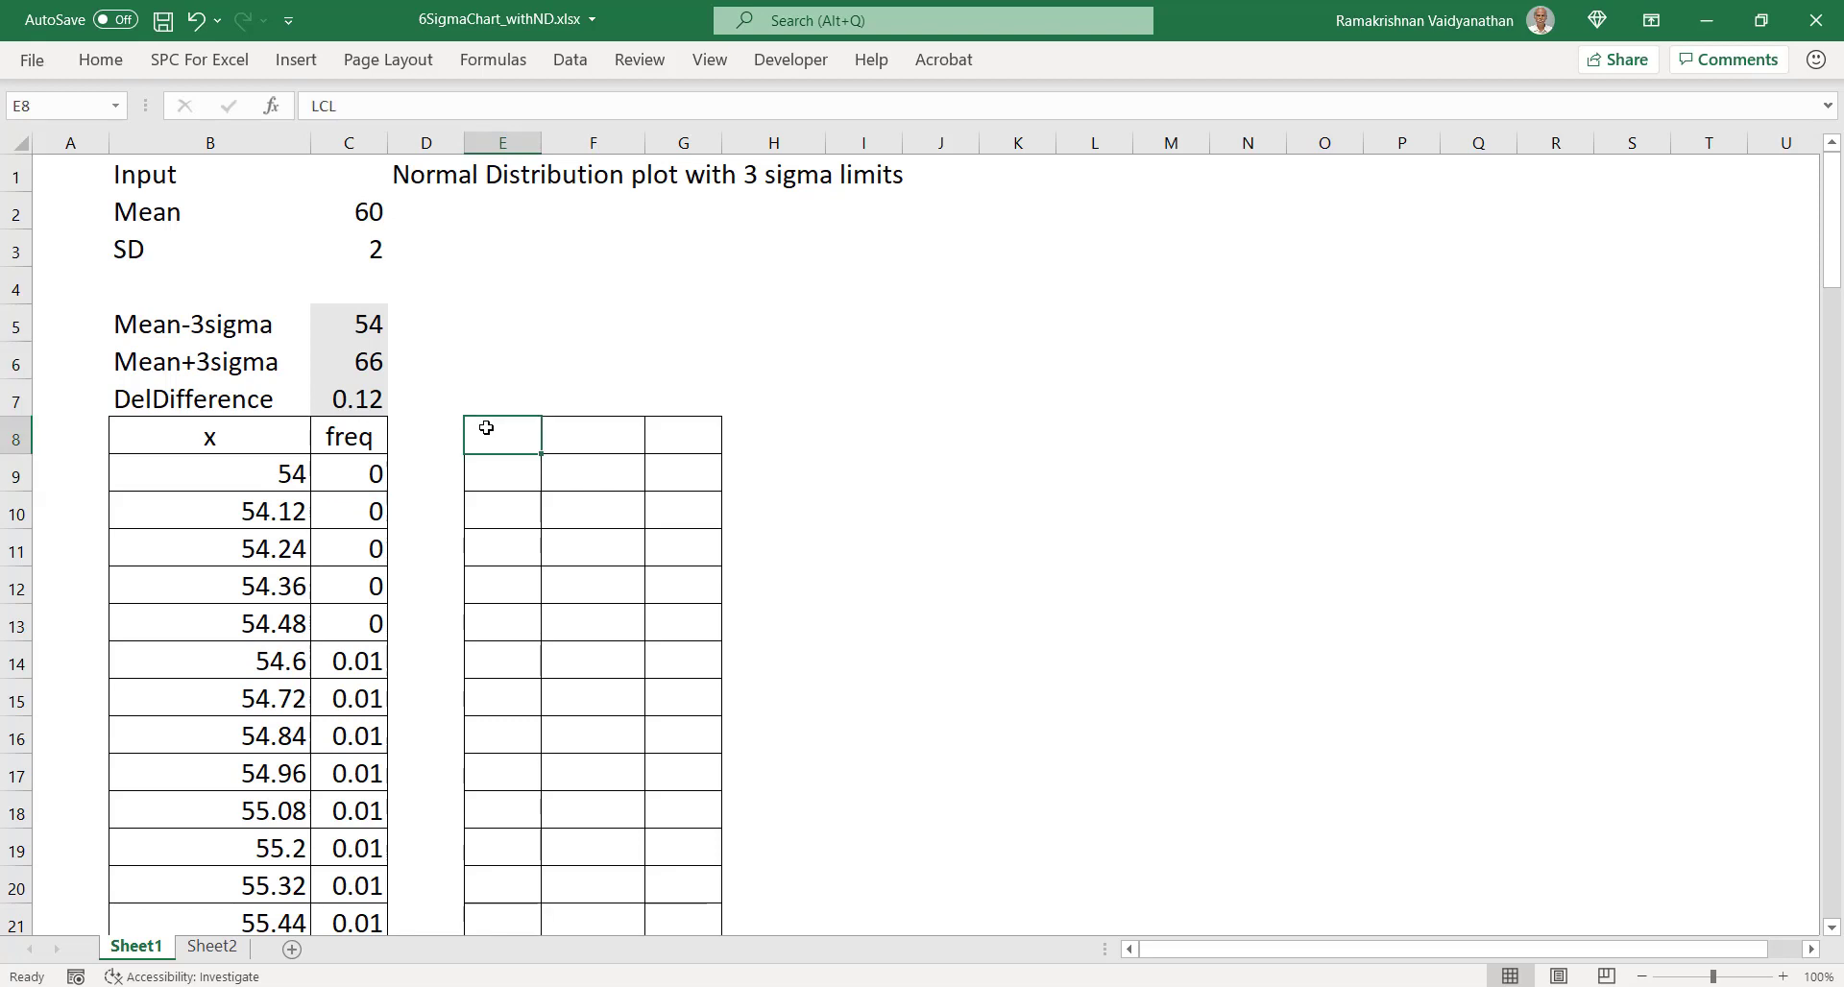
key(ctrl+a)
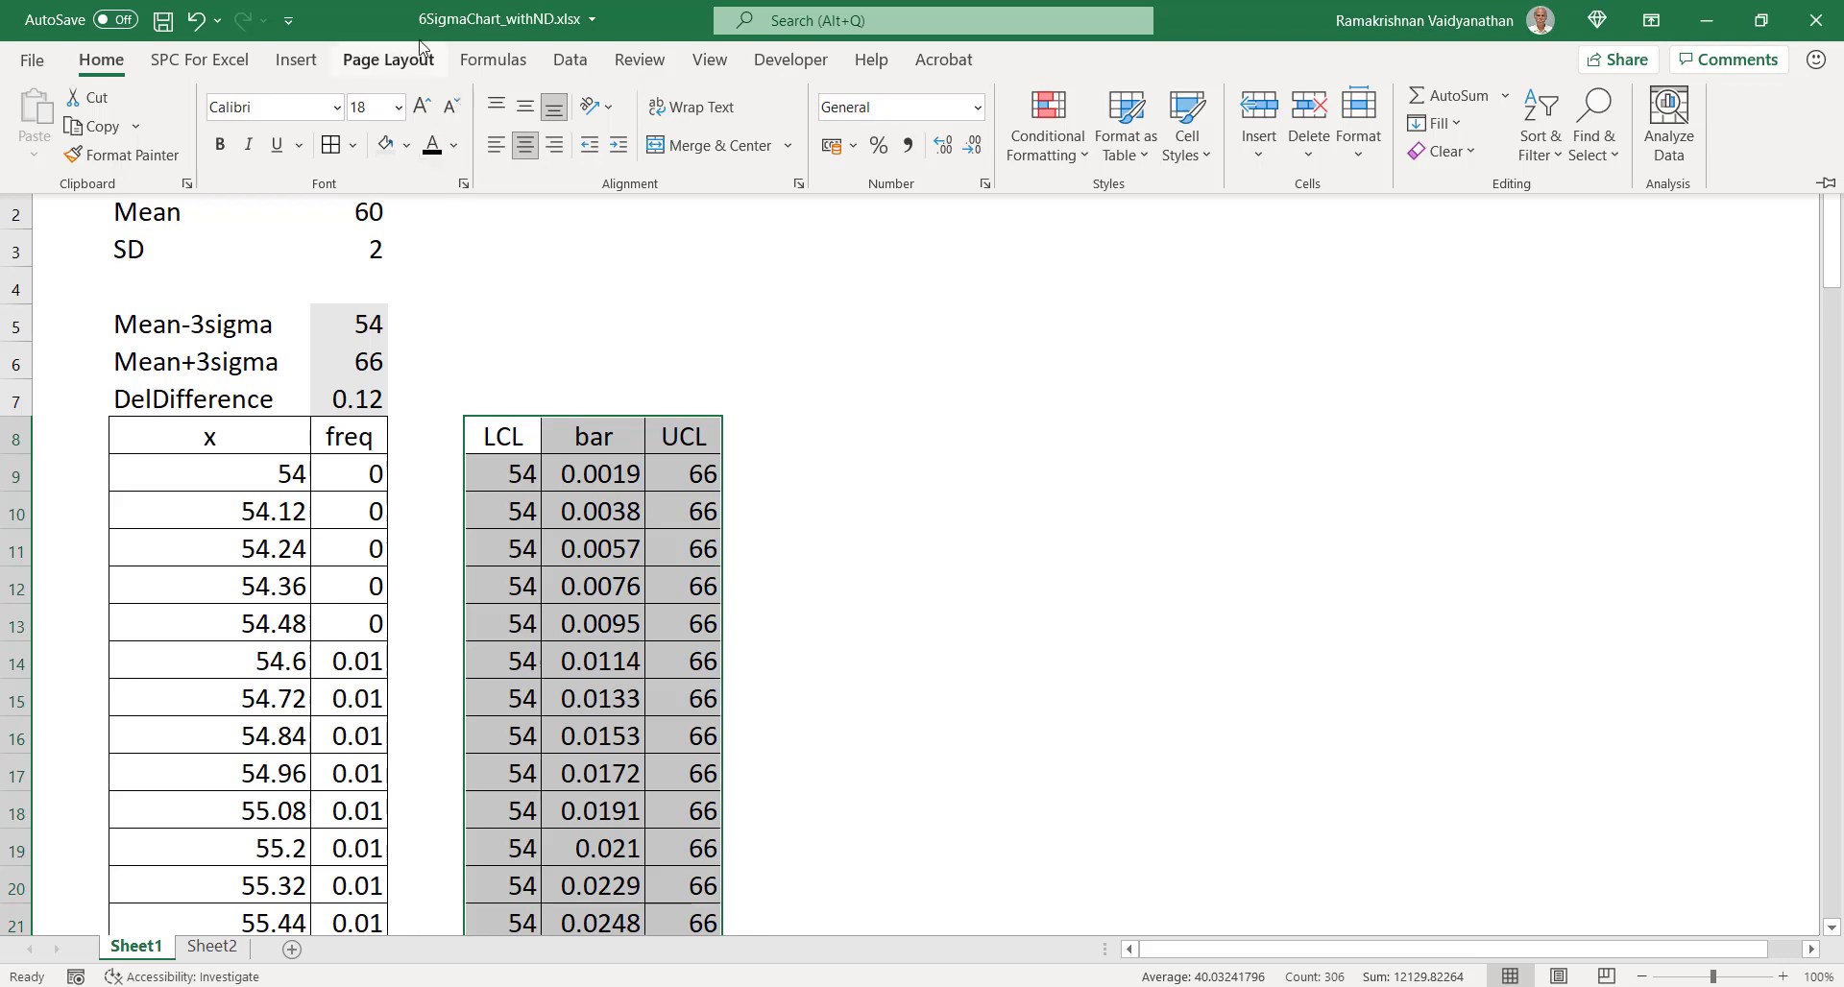
click(297, 64)
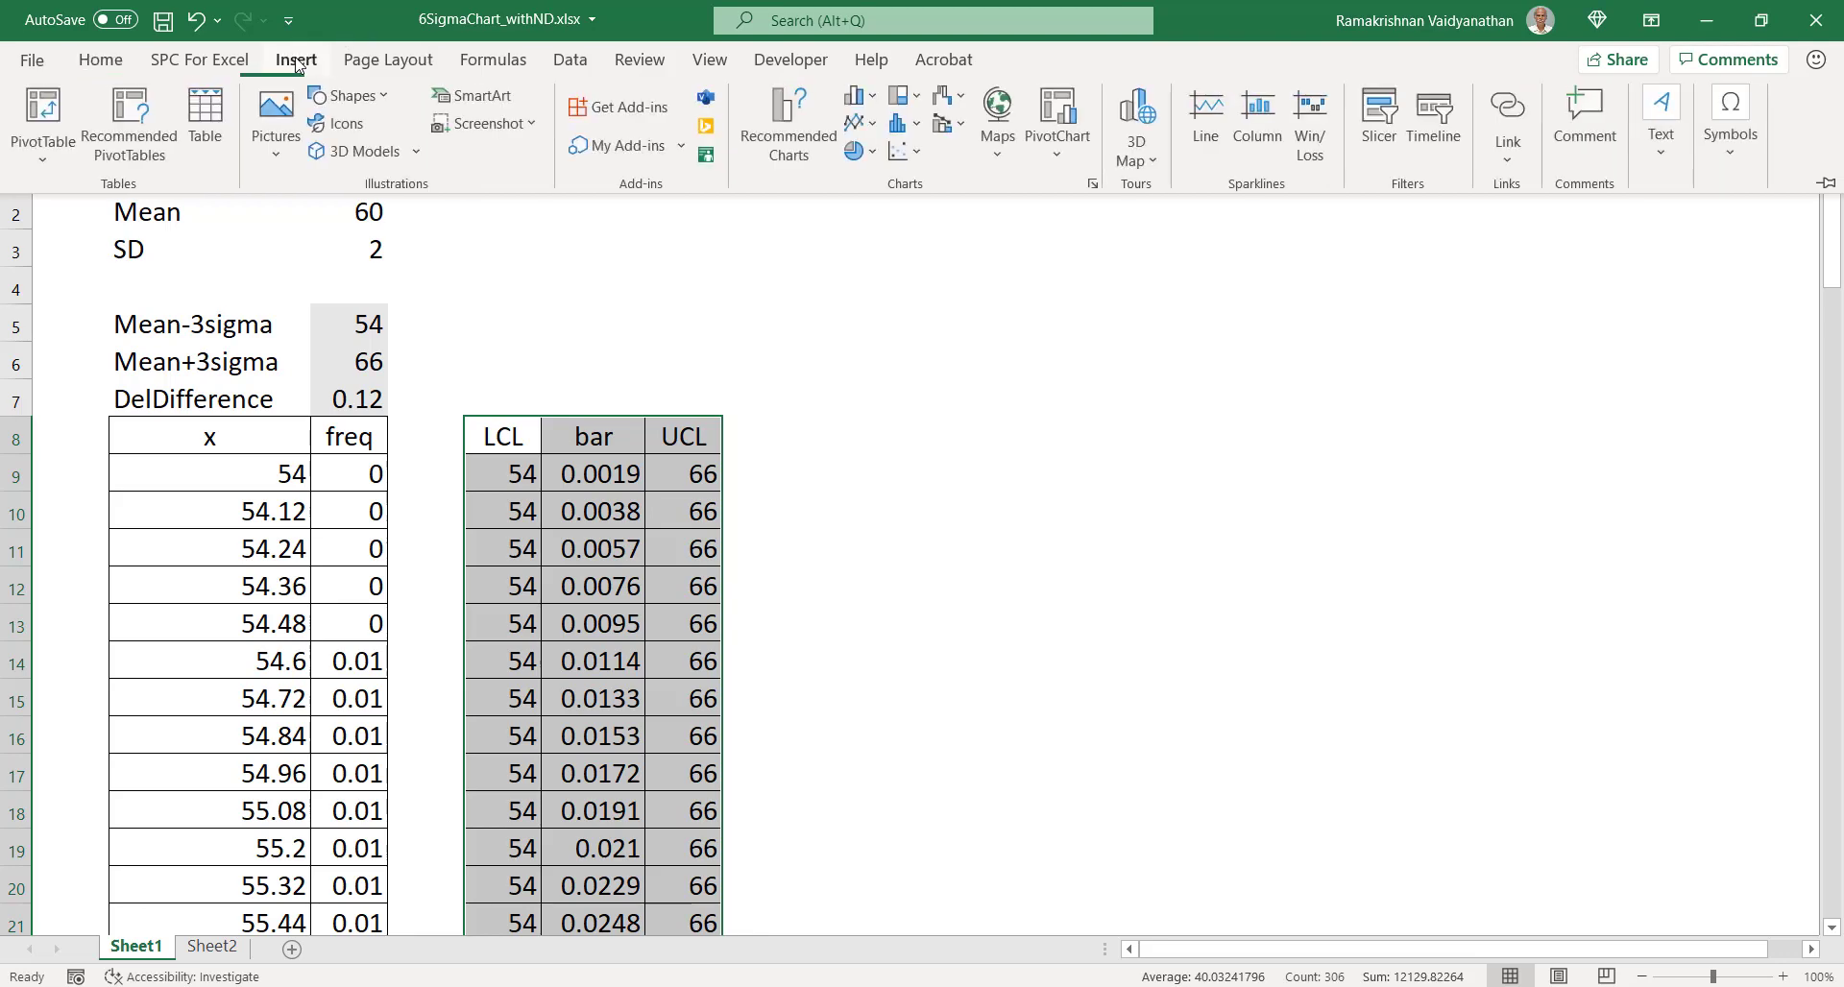
click(906, 151)
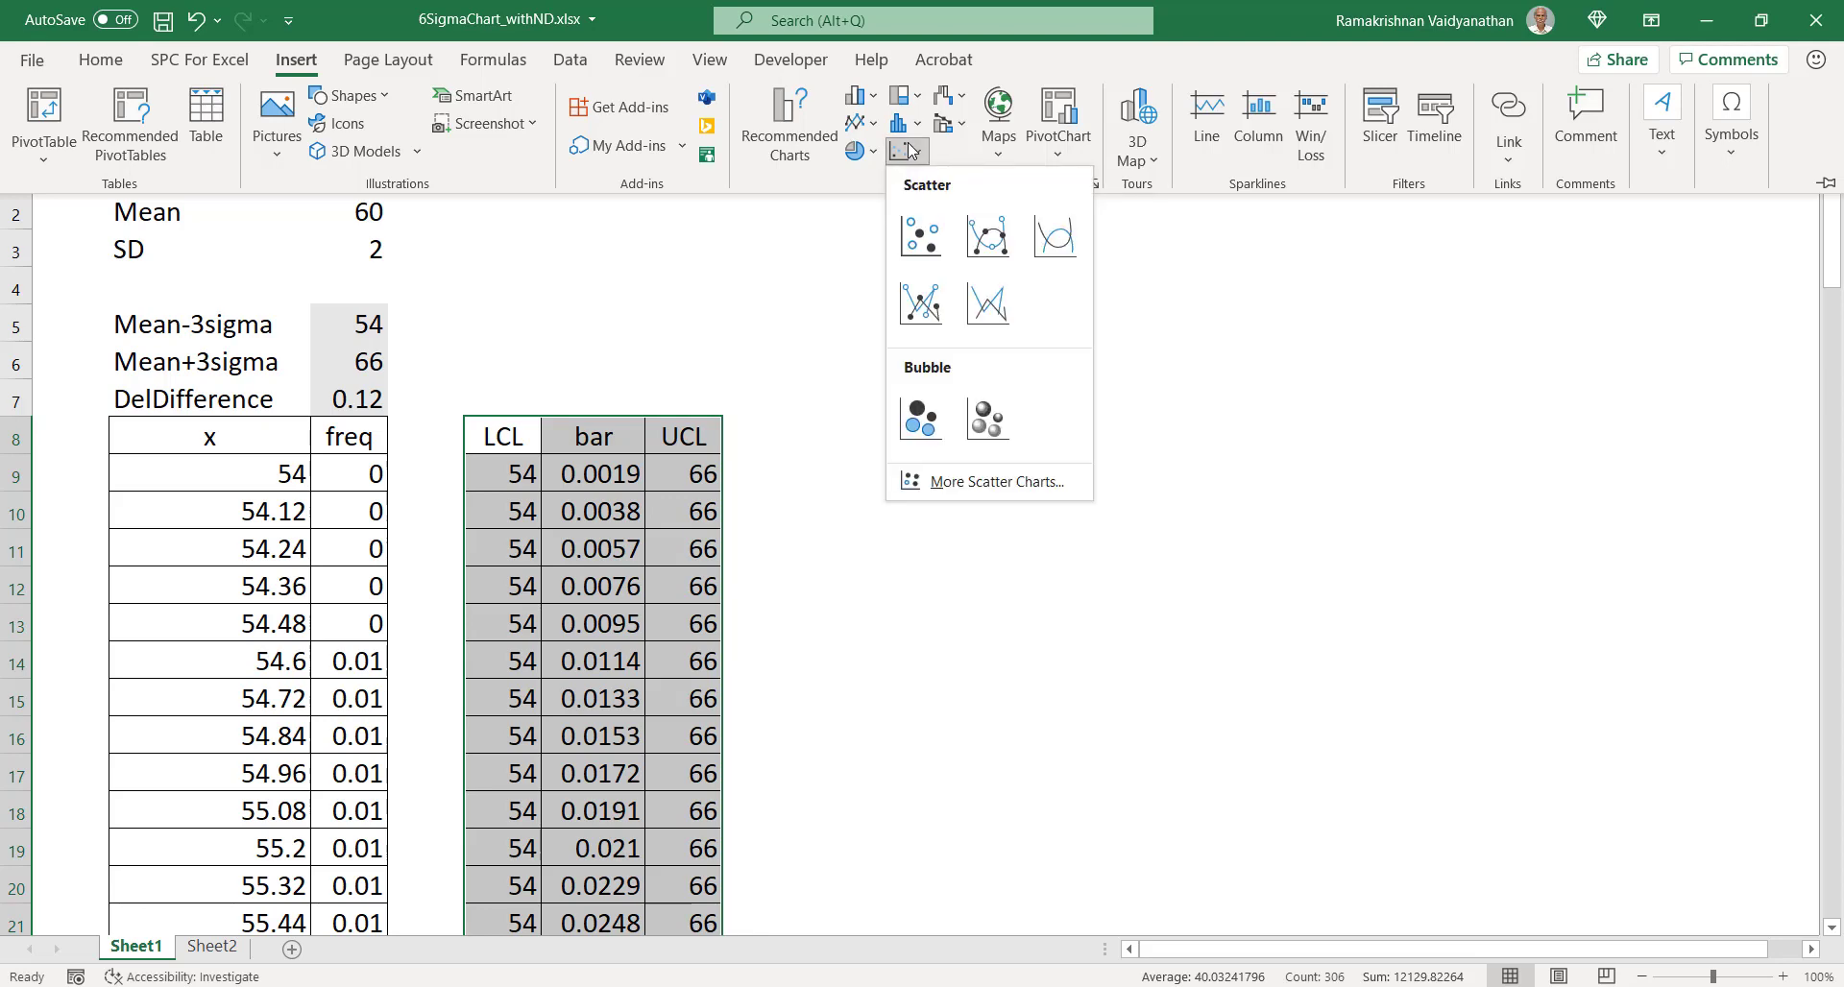
click(921, 236)
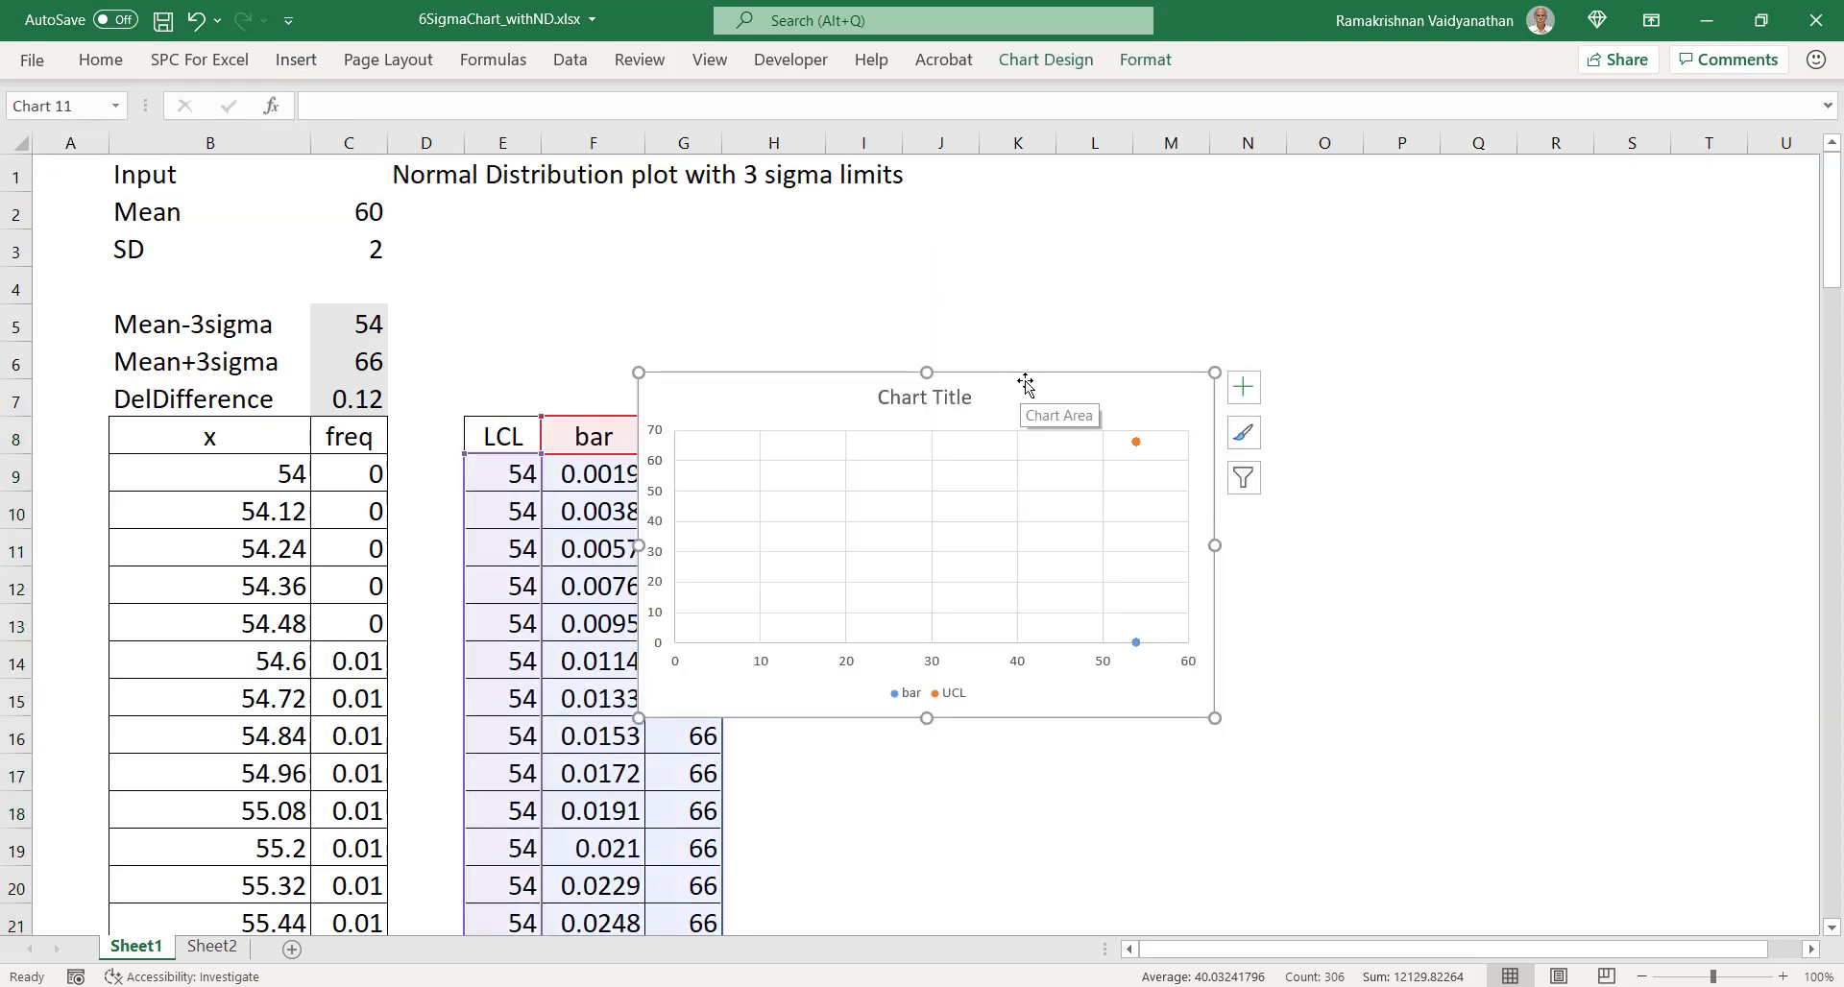
drag(1027, 385, 1167, 407)
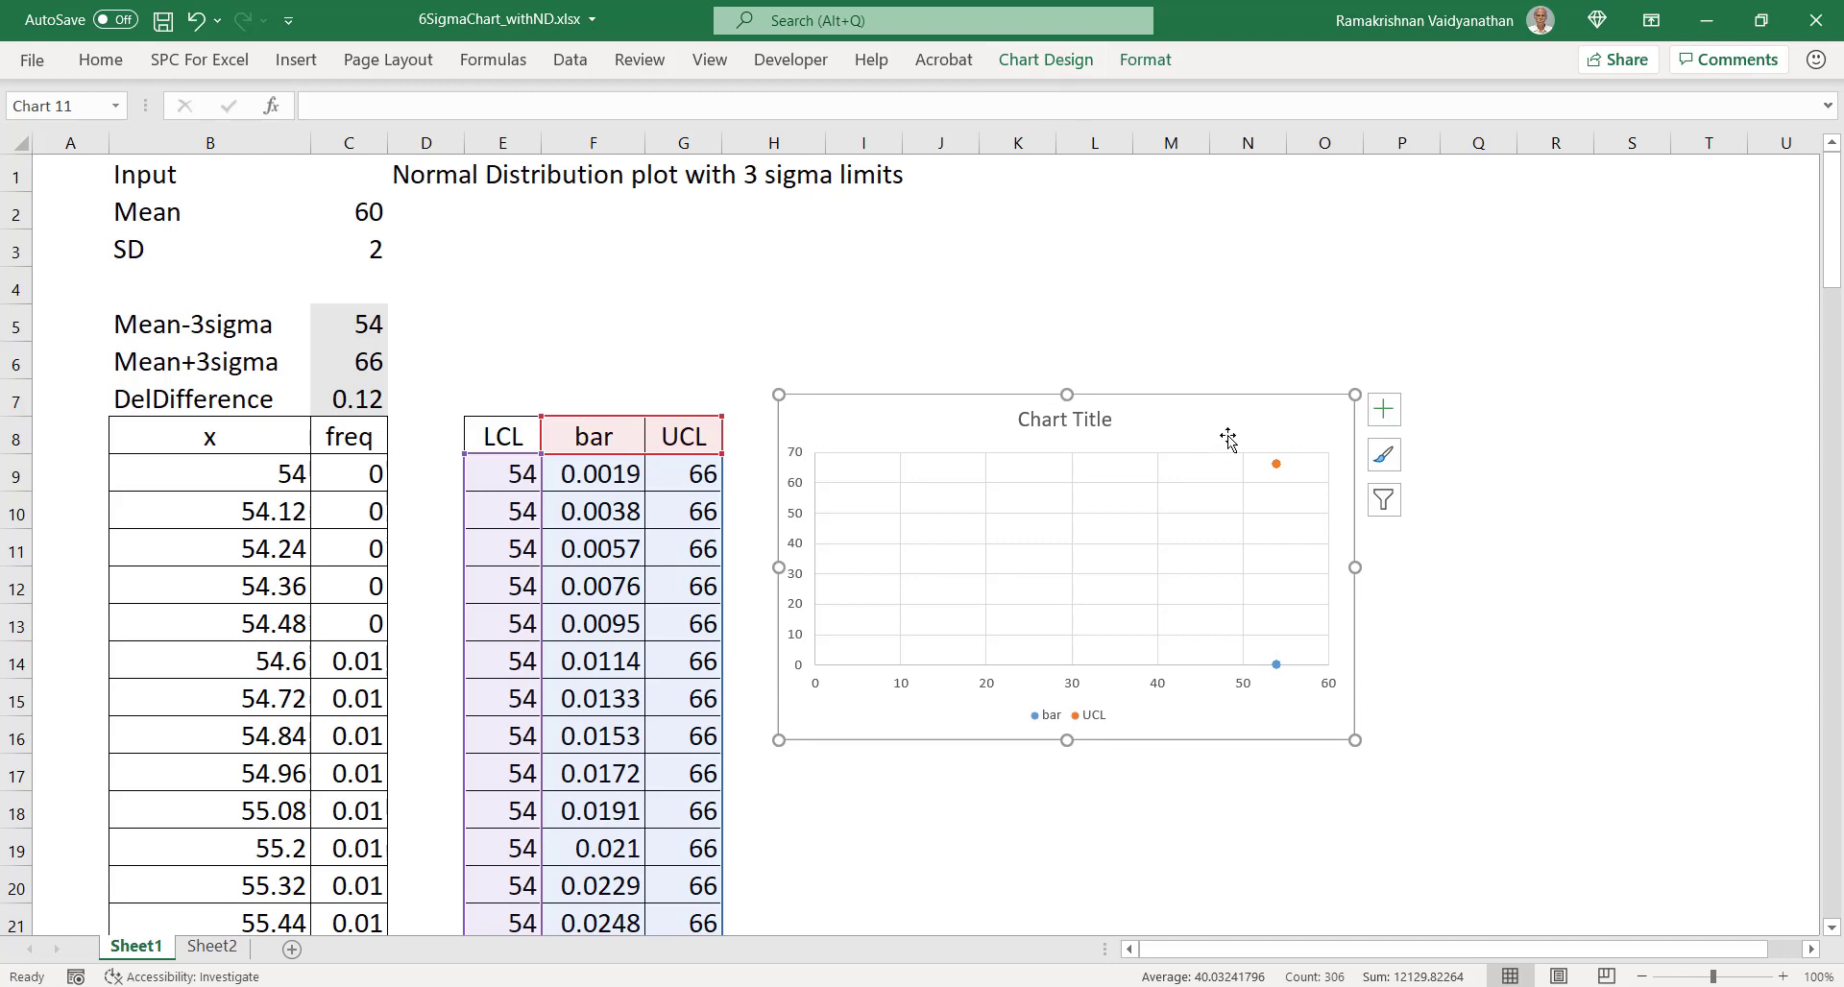
Step: Rename the bar series to LCL, keeping X values E9:E109 and Y values F9:F109
right_click(1262, 394)
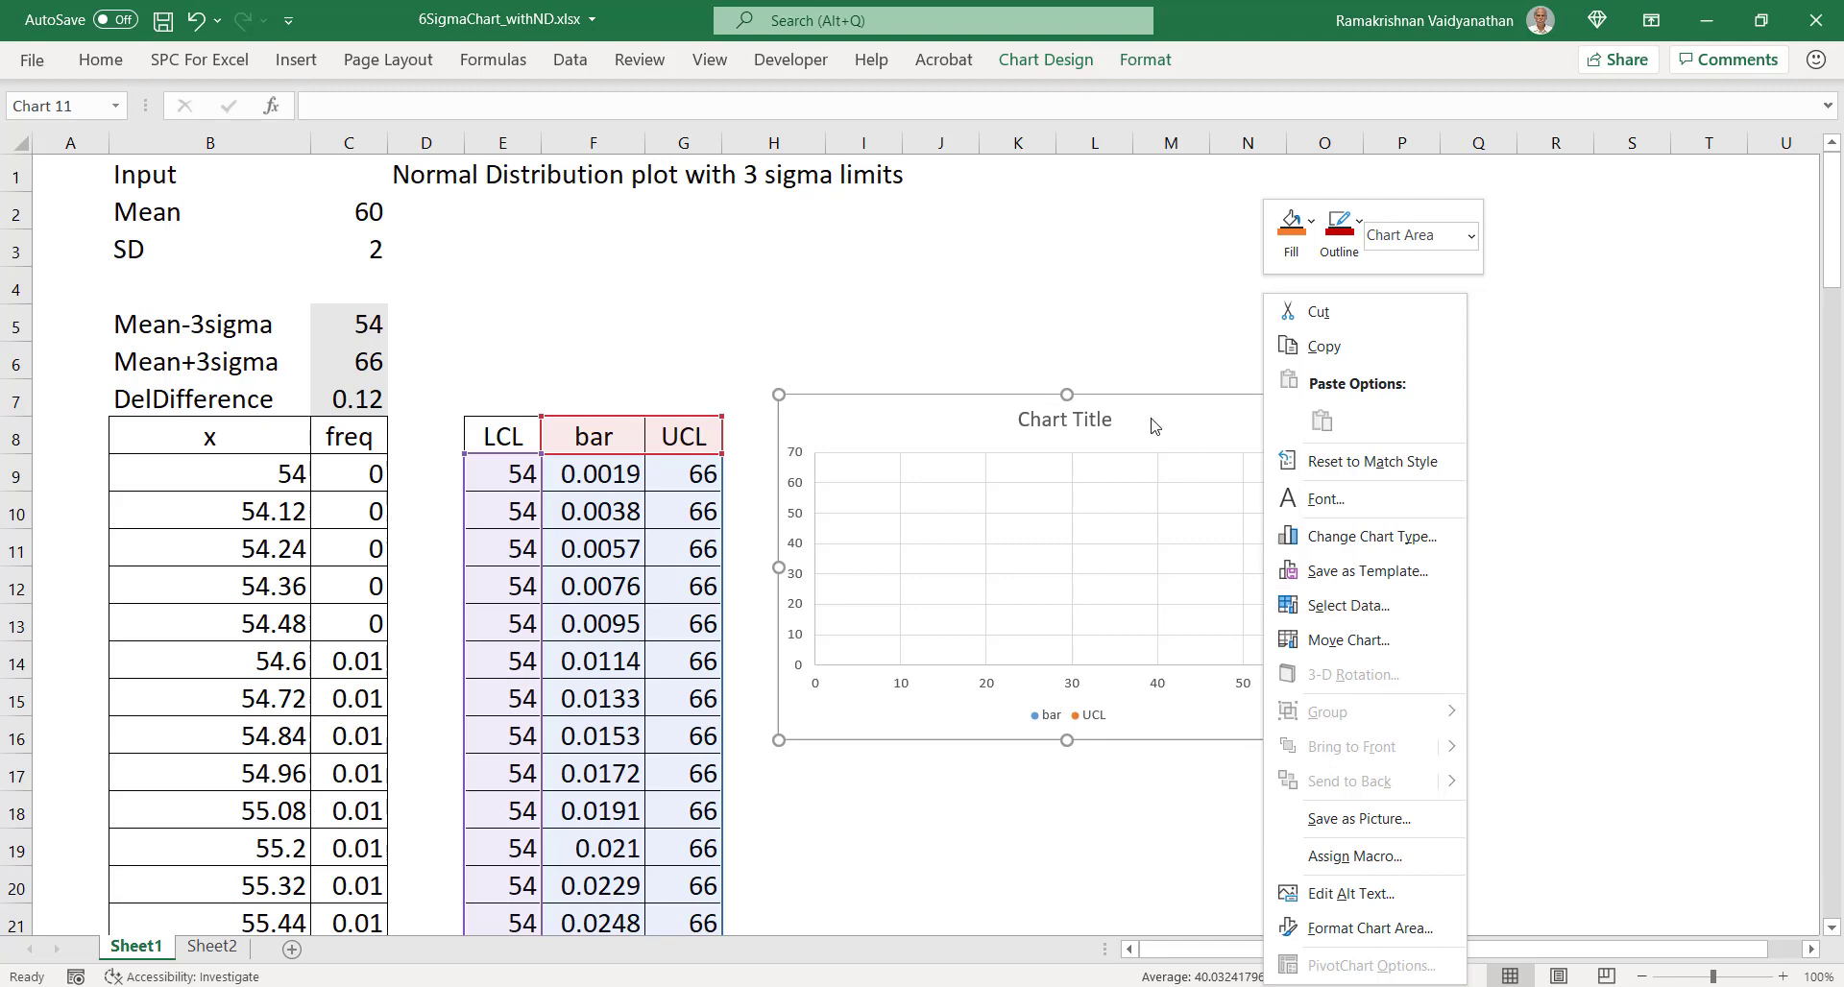
click(1063, 63)
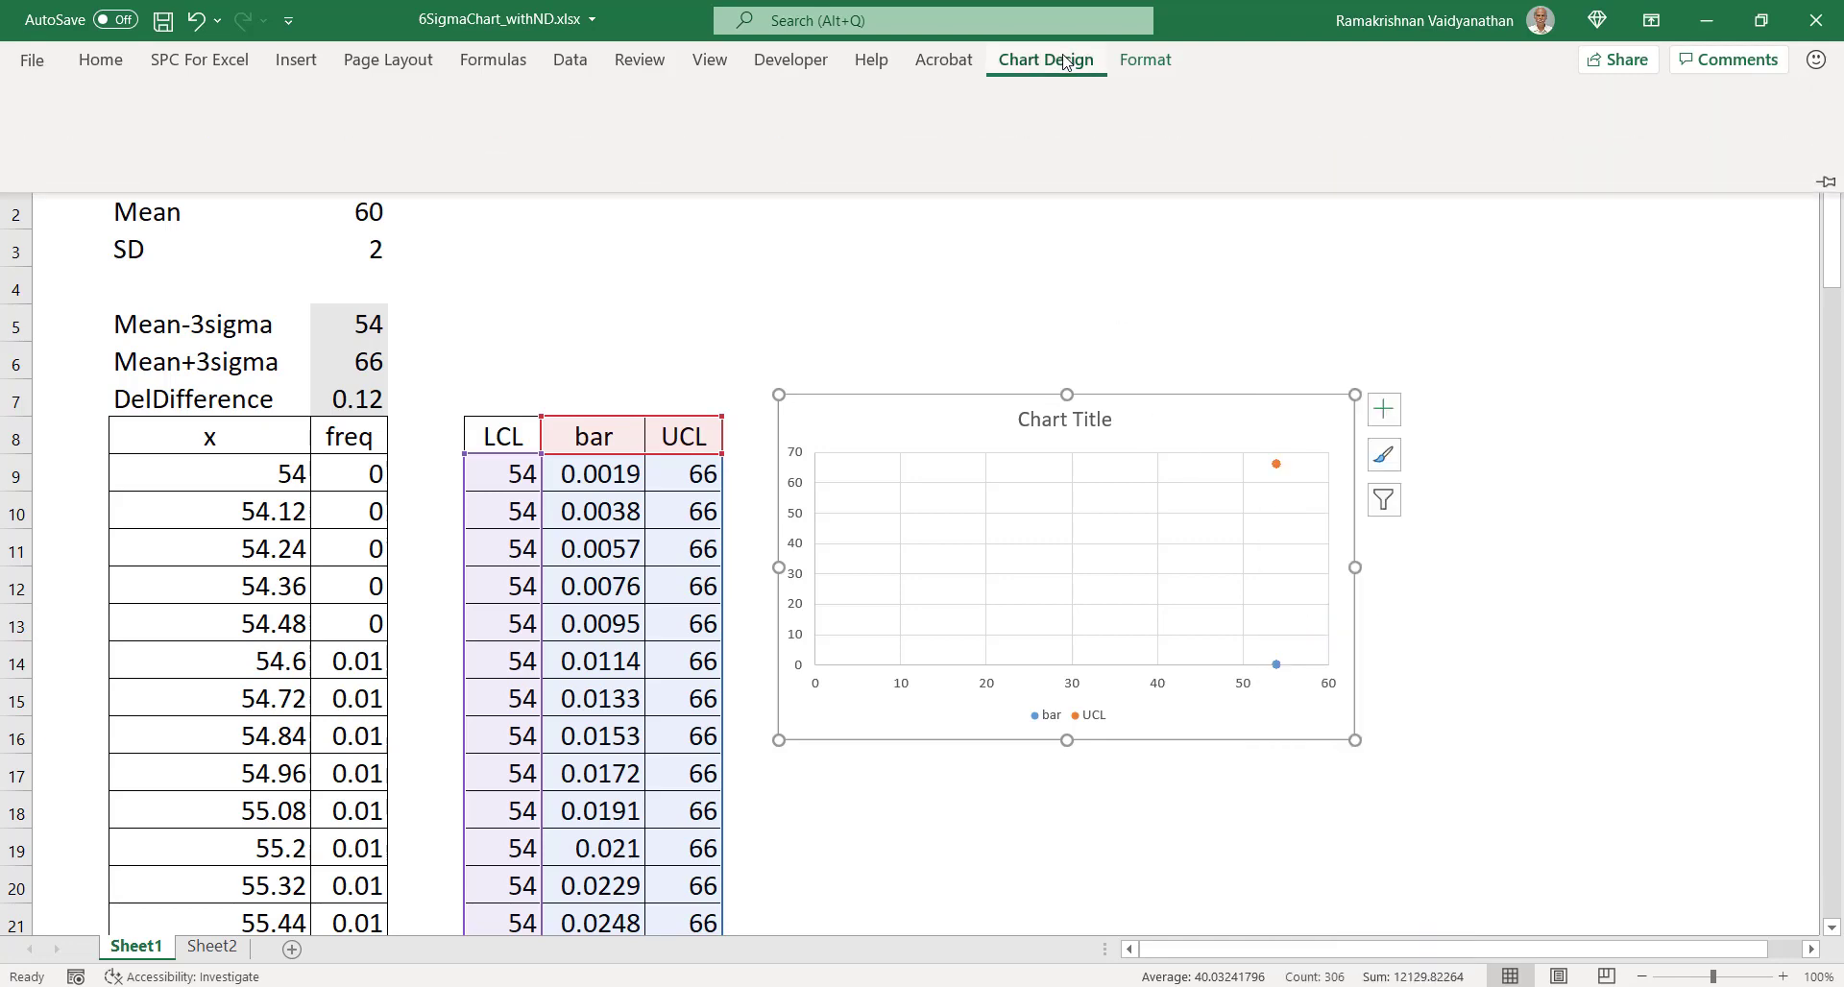
click(1216, 123)
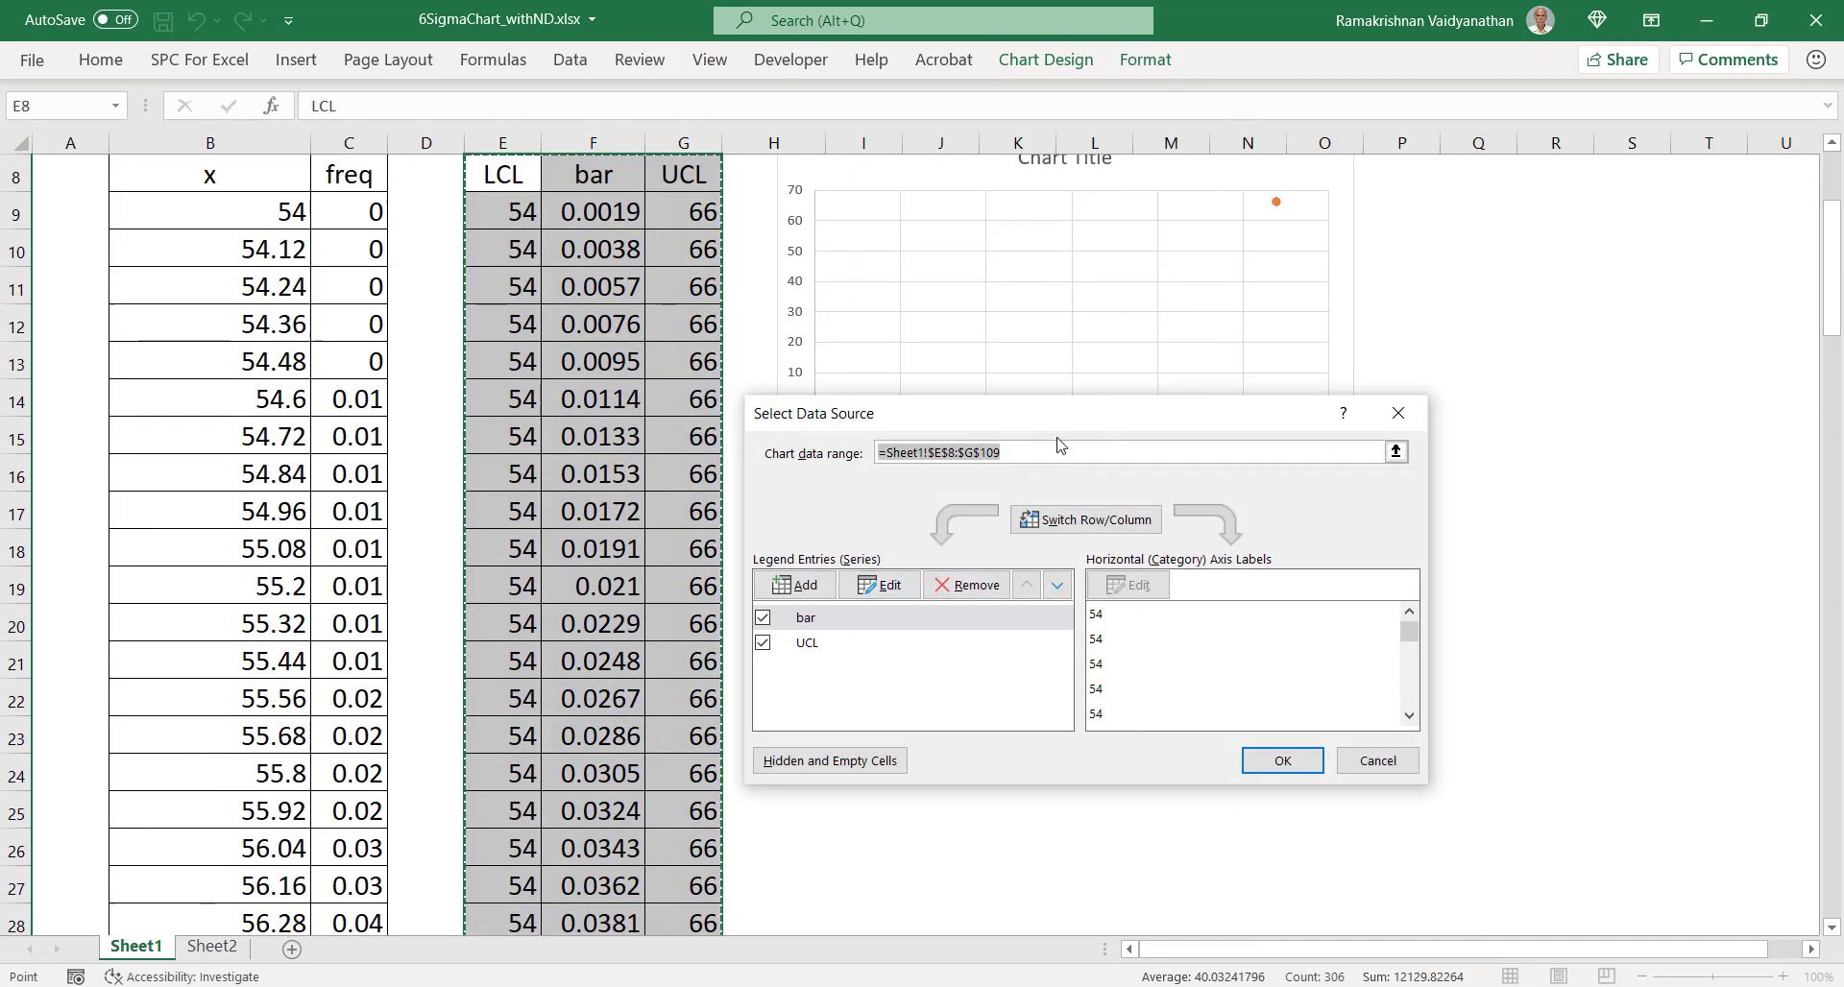
drag(1063, 419, 1275, 474)
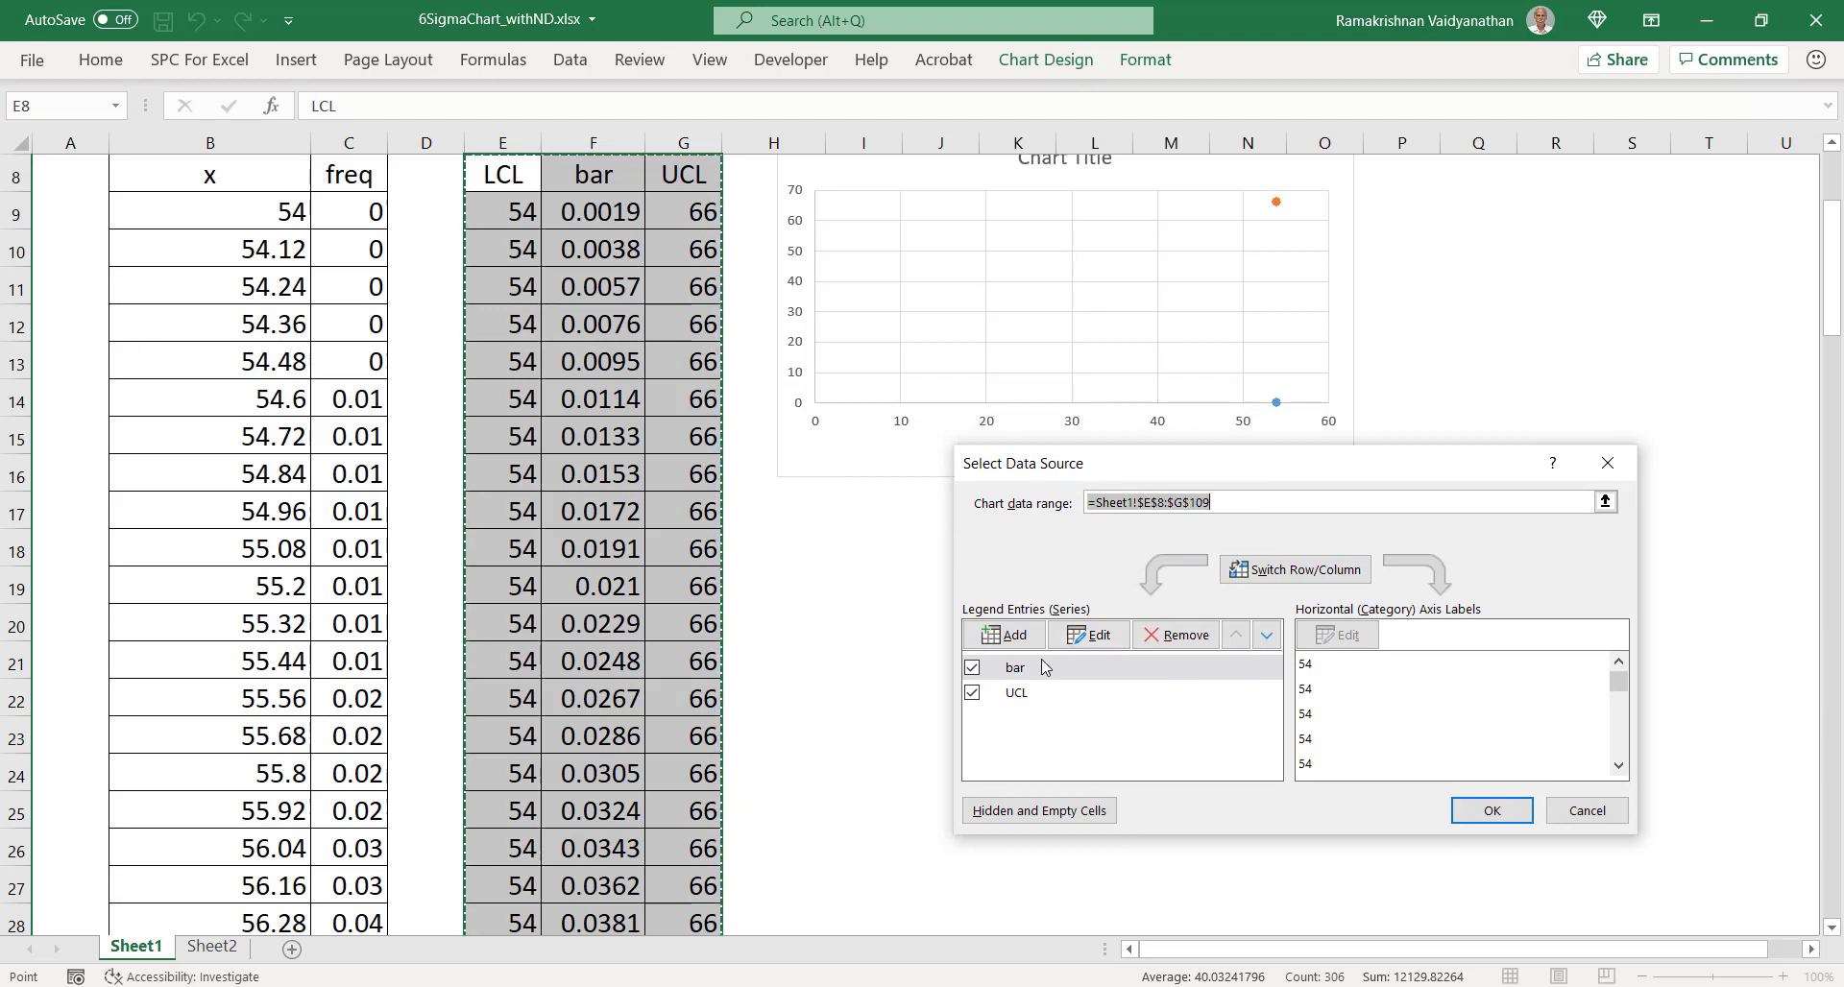
click(1100, 636)
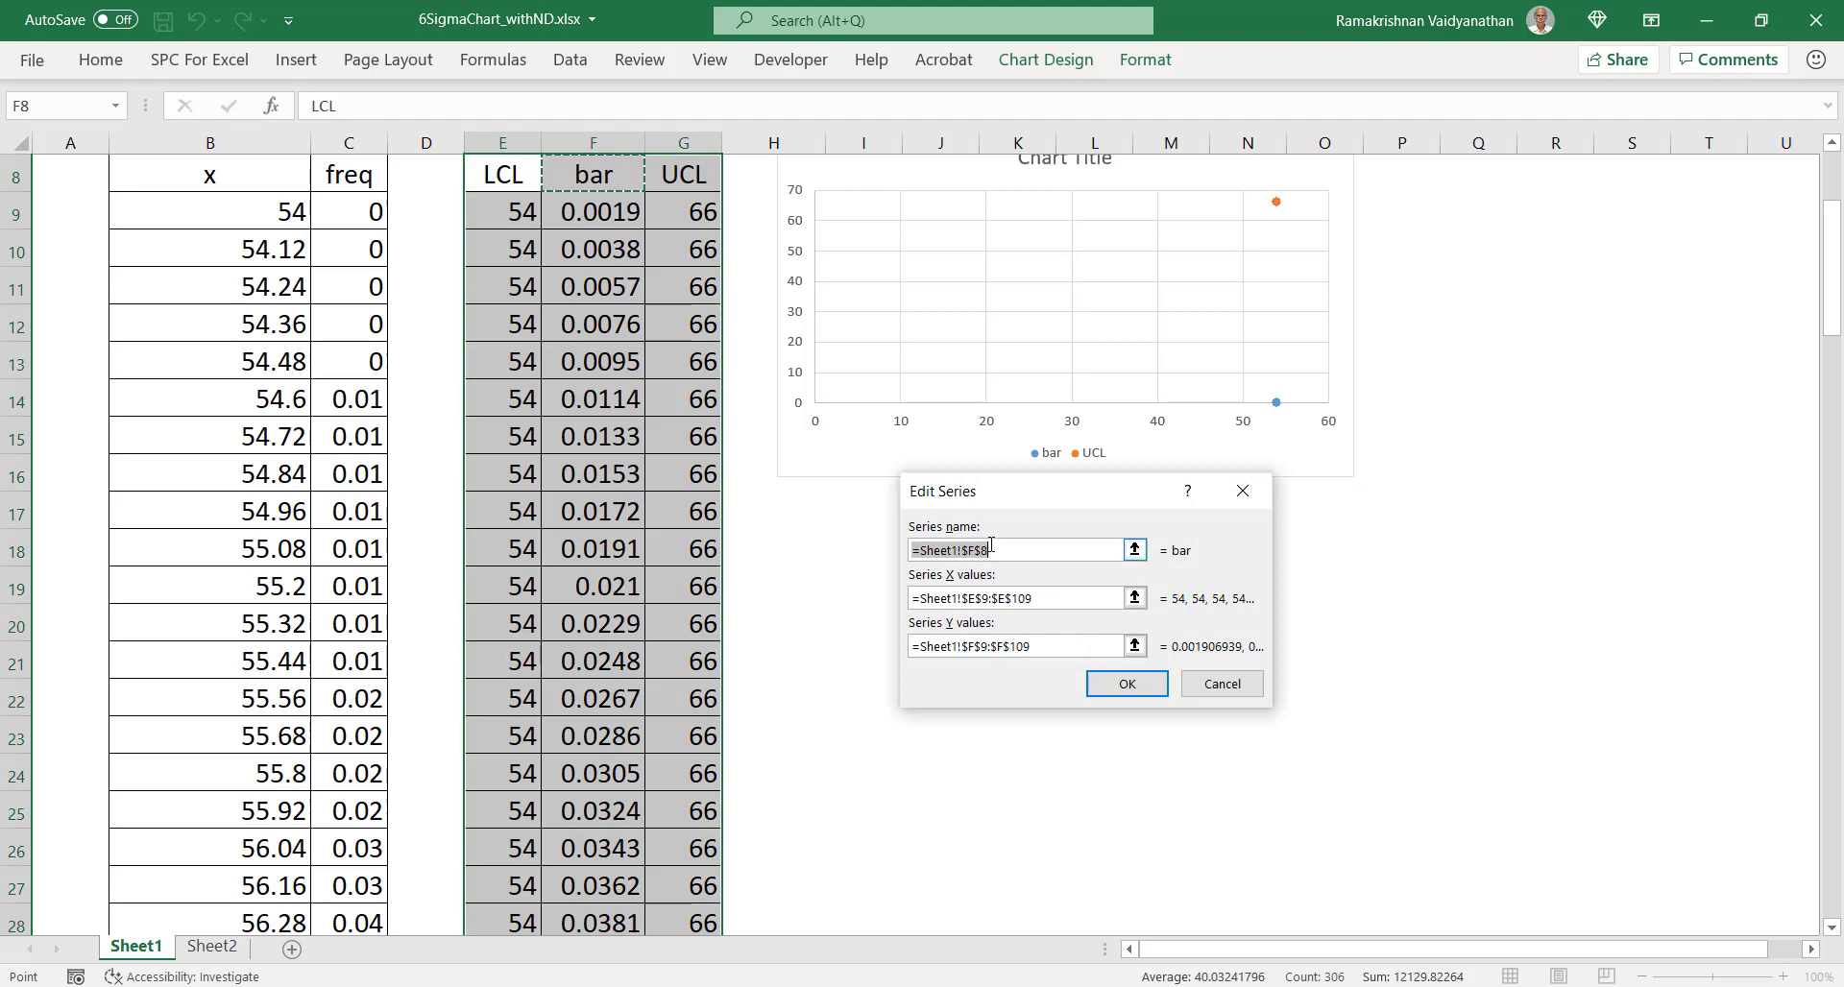
text(LCL)
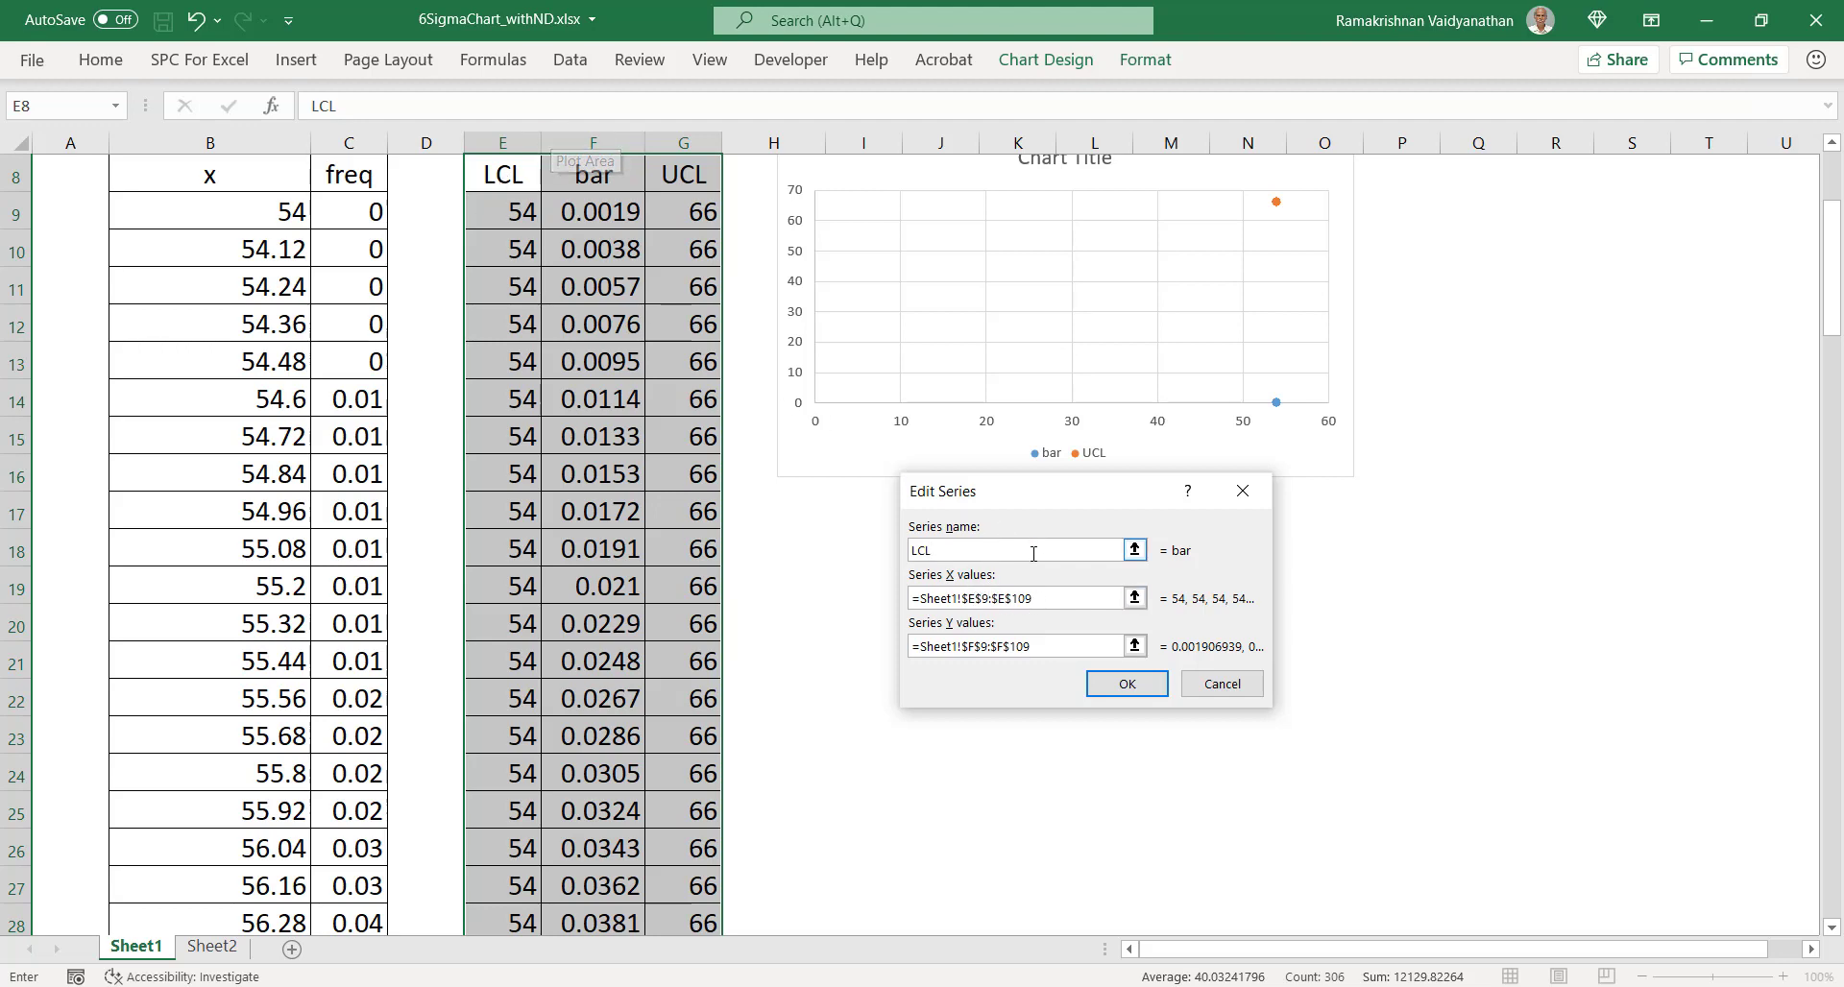
click(1014, 598)
scroll(1015, 598, down, 5)
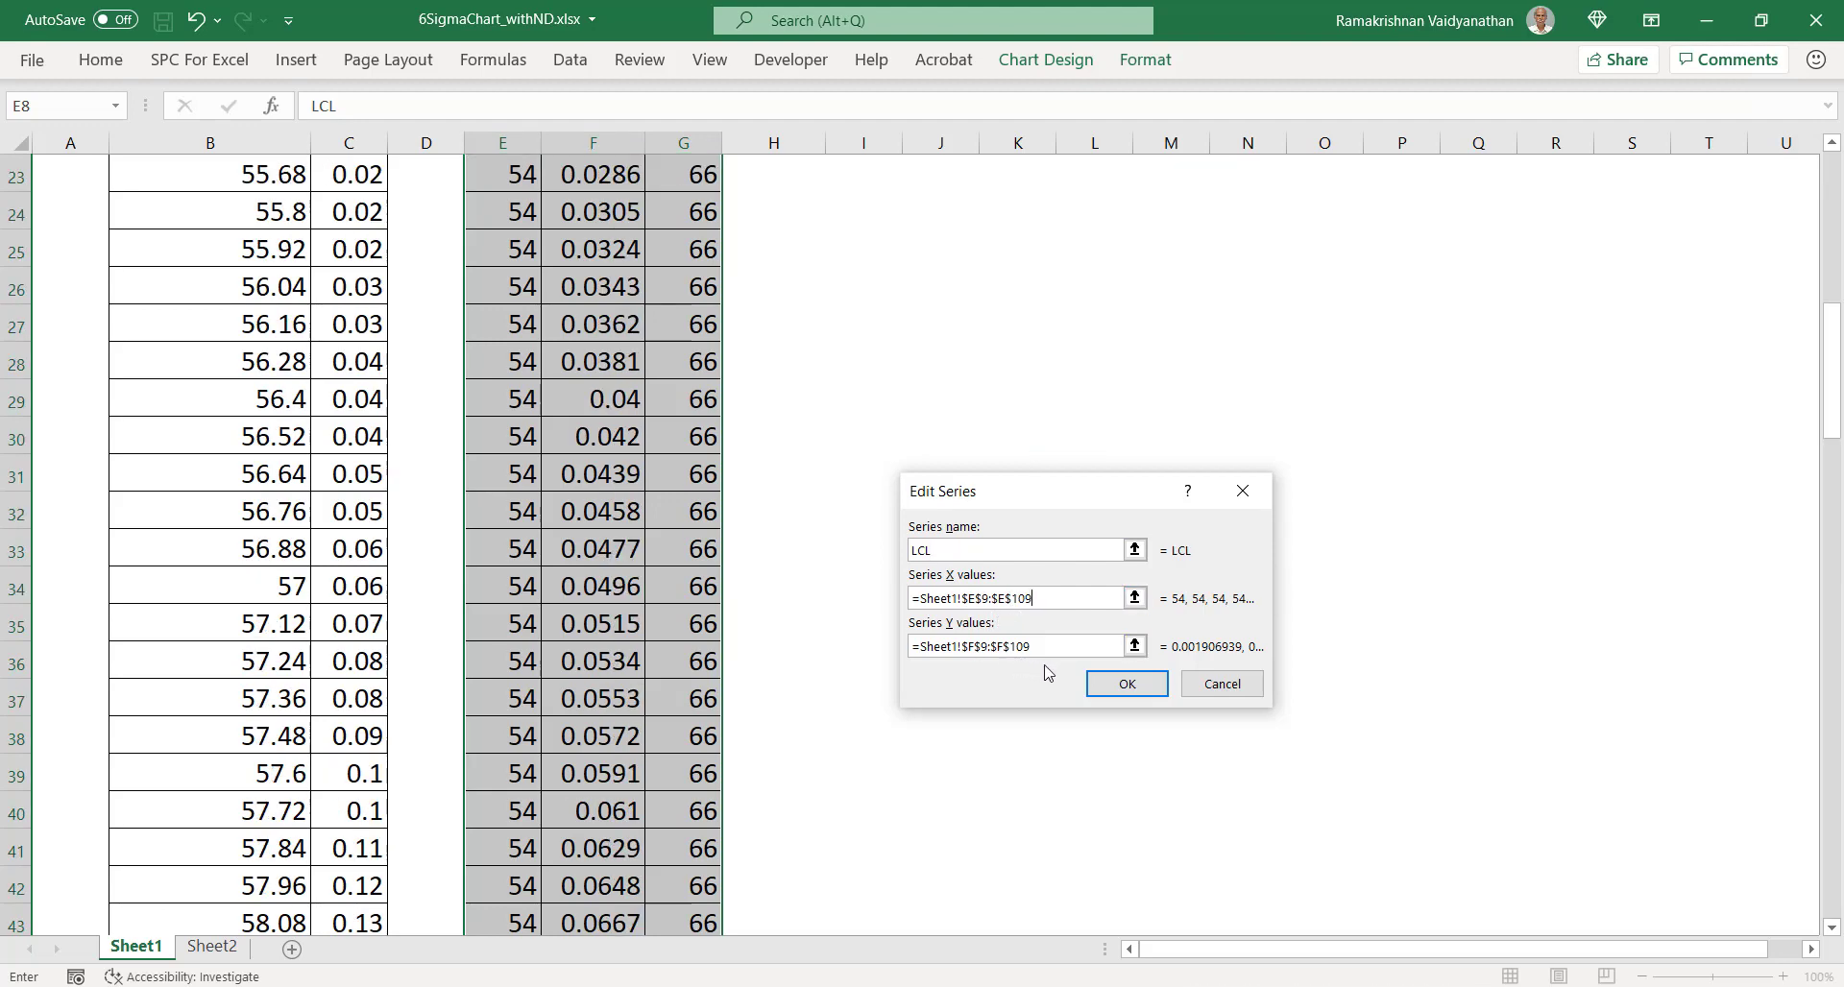
click(1124, 684)
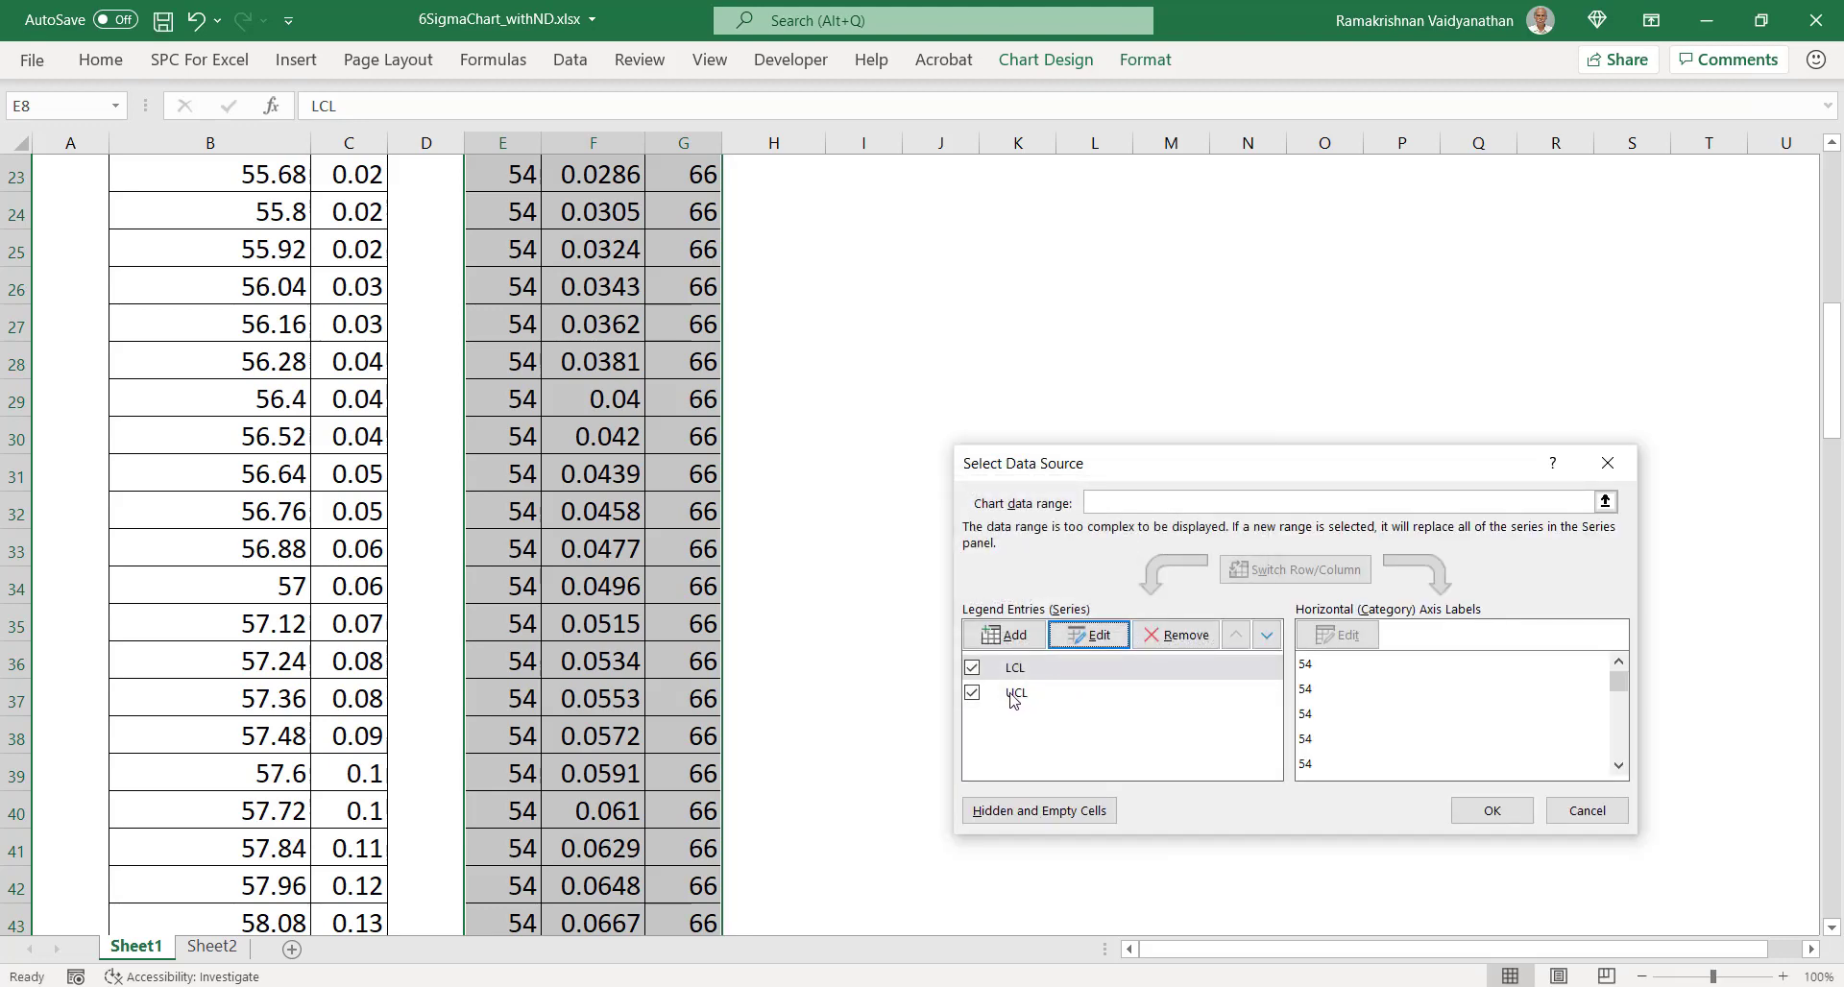
Step: Name the second series UCL and set its X values to G9:G109
click(1013, 695)
click(1099, 636)
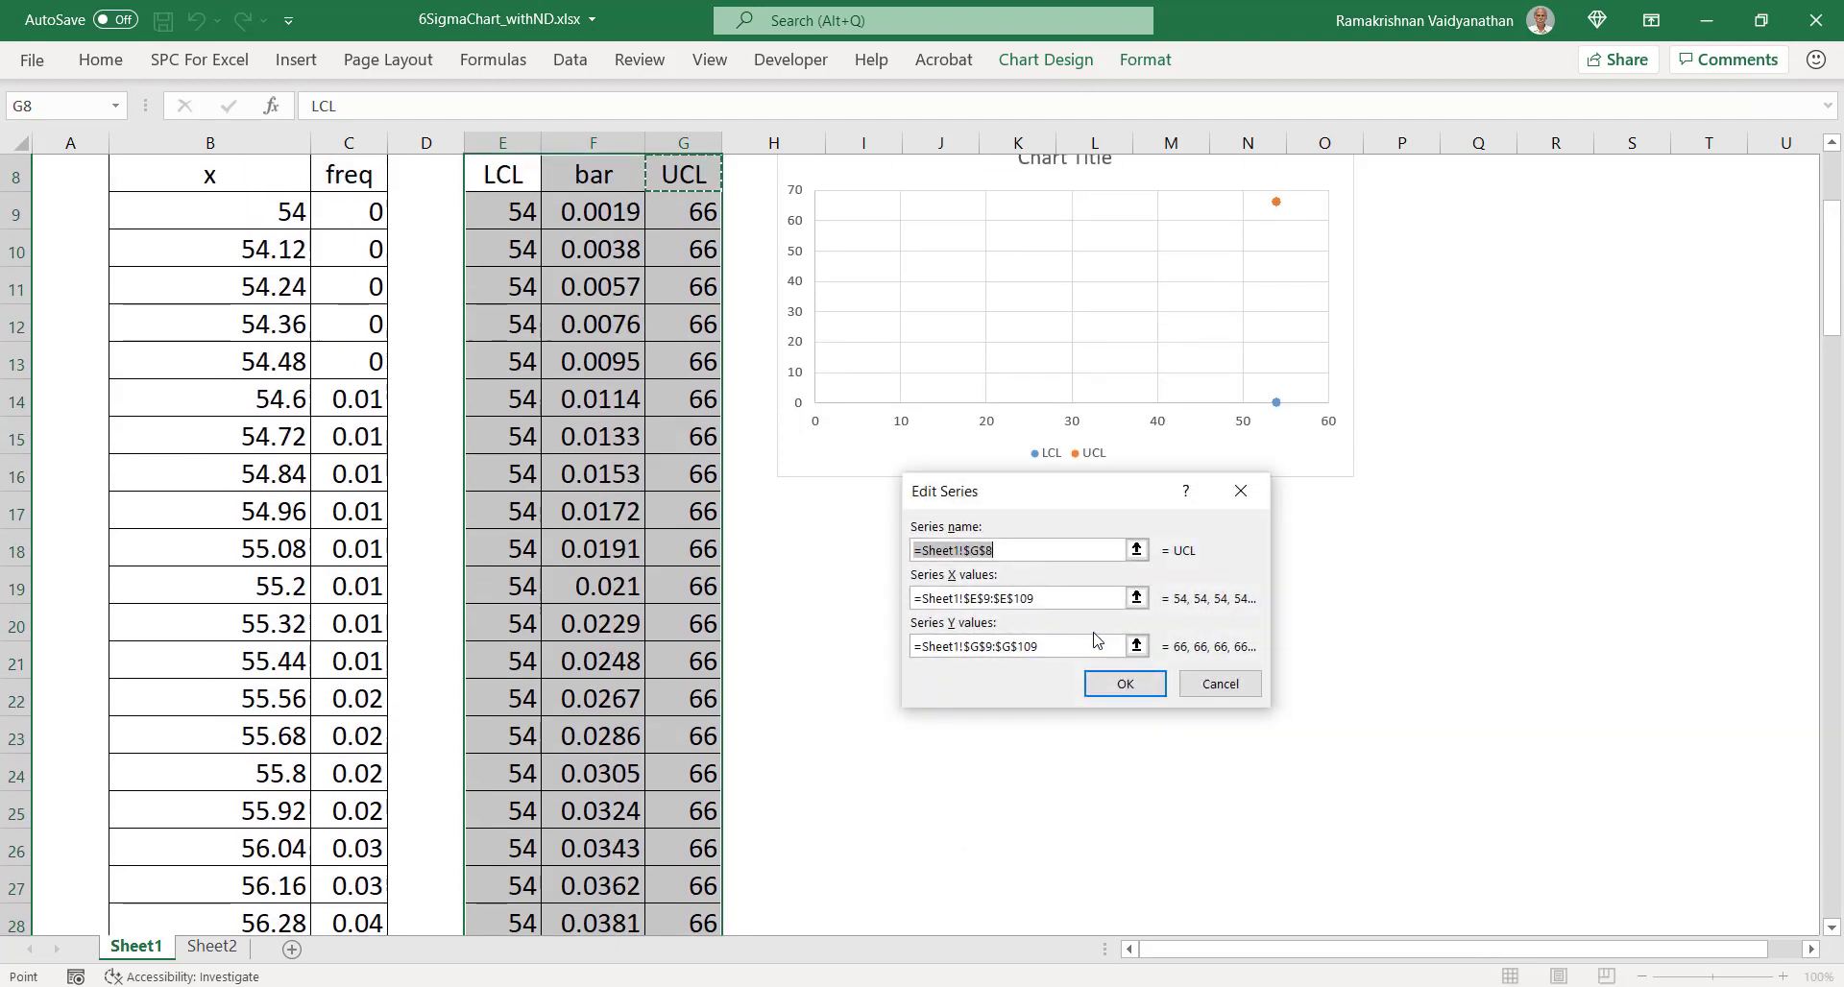
text(UCL)
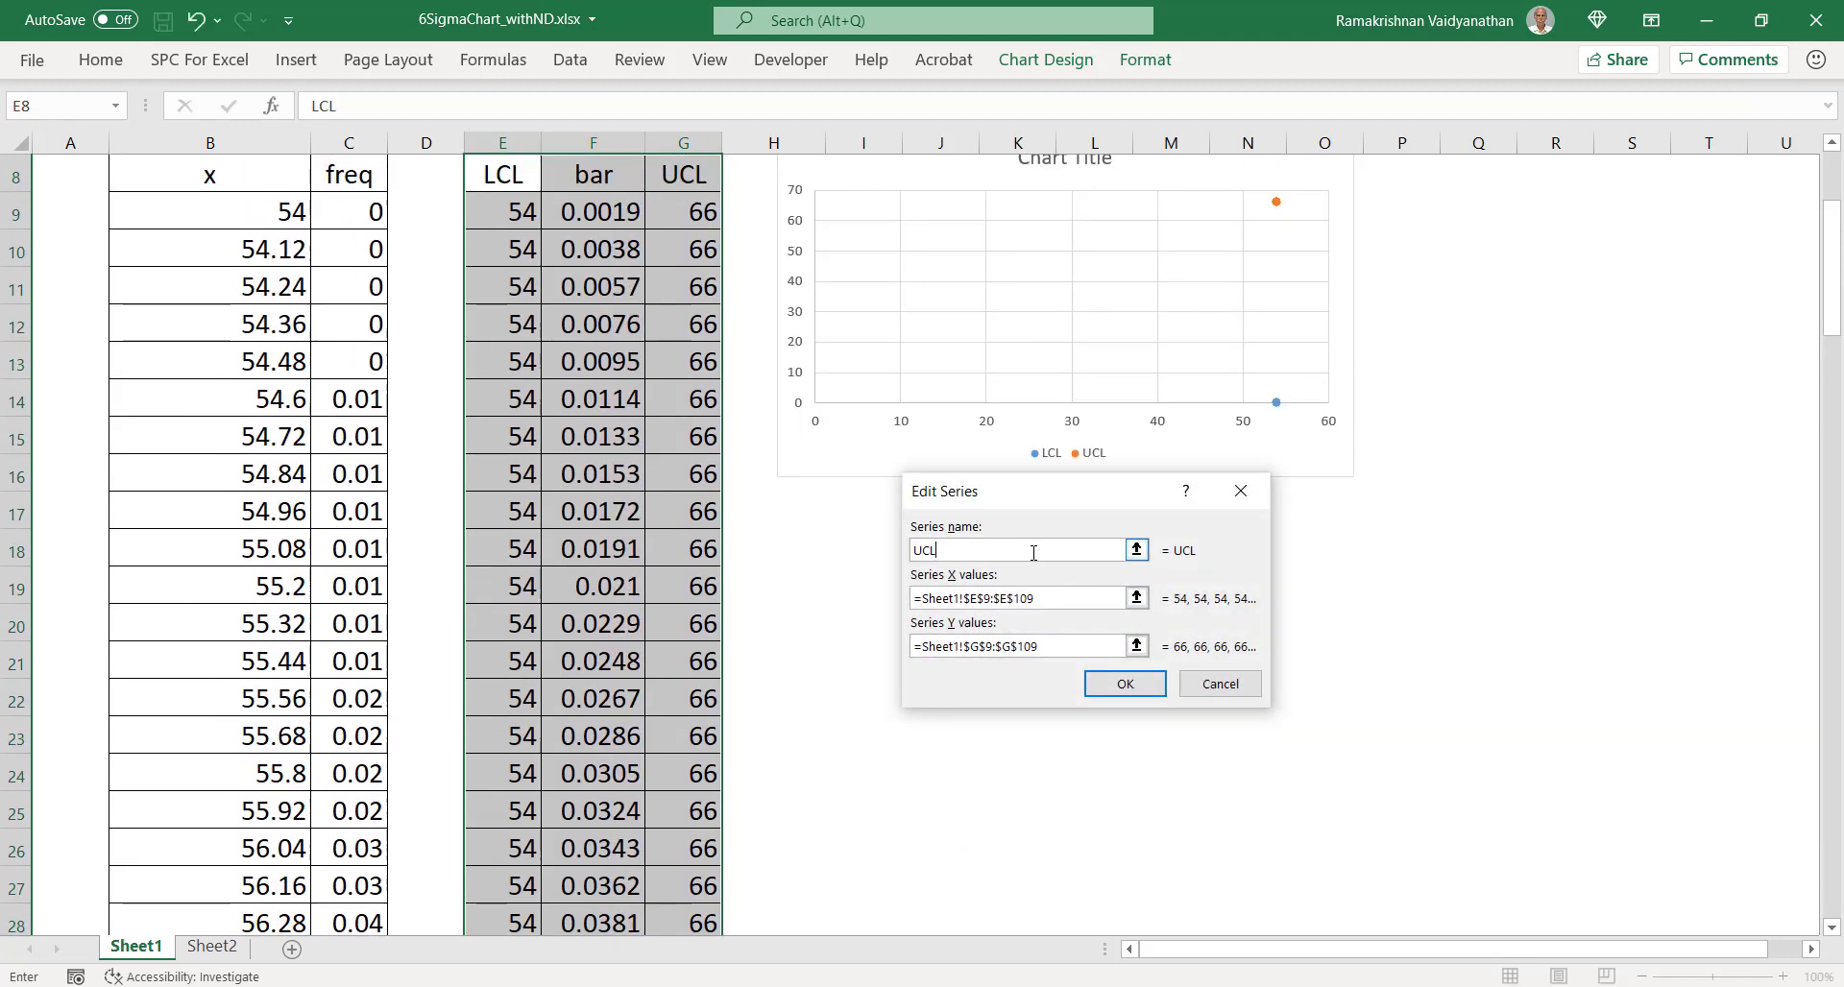
click(977, 604)
click(977, 649)
click(958, 644)
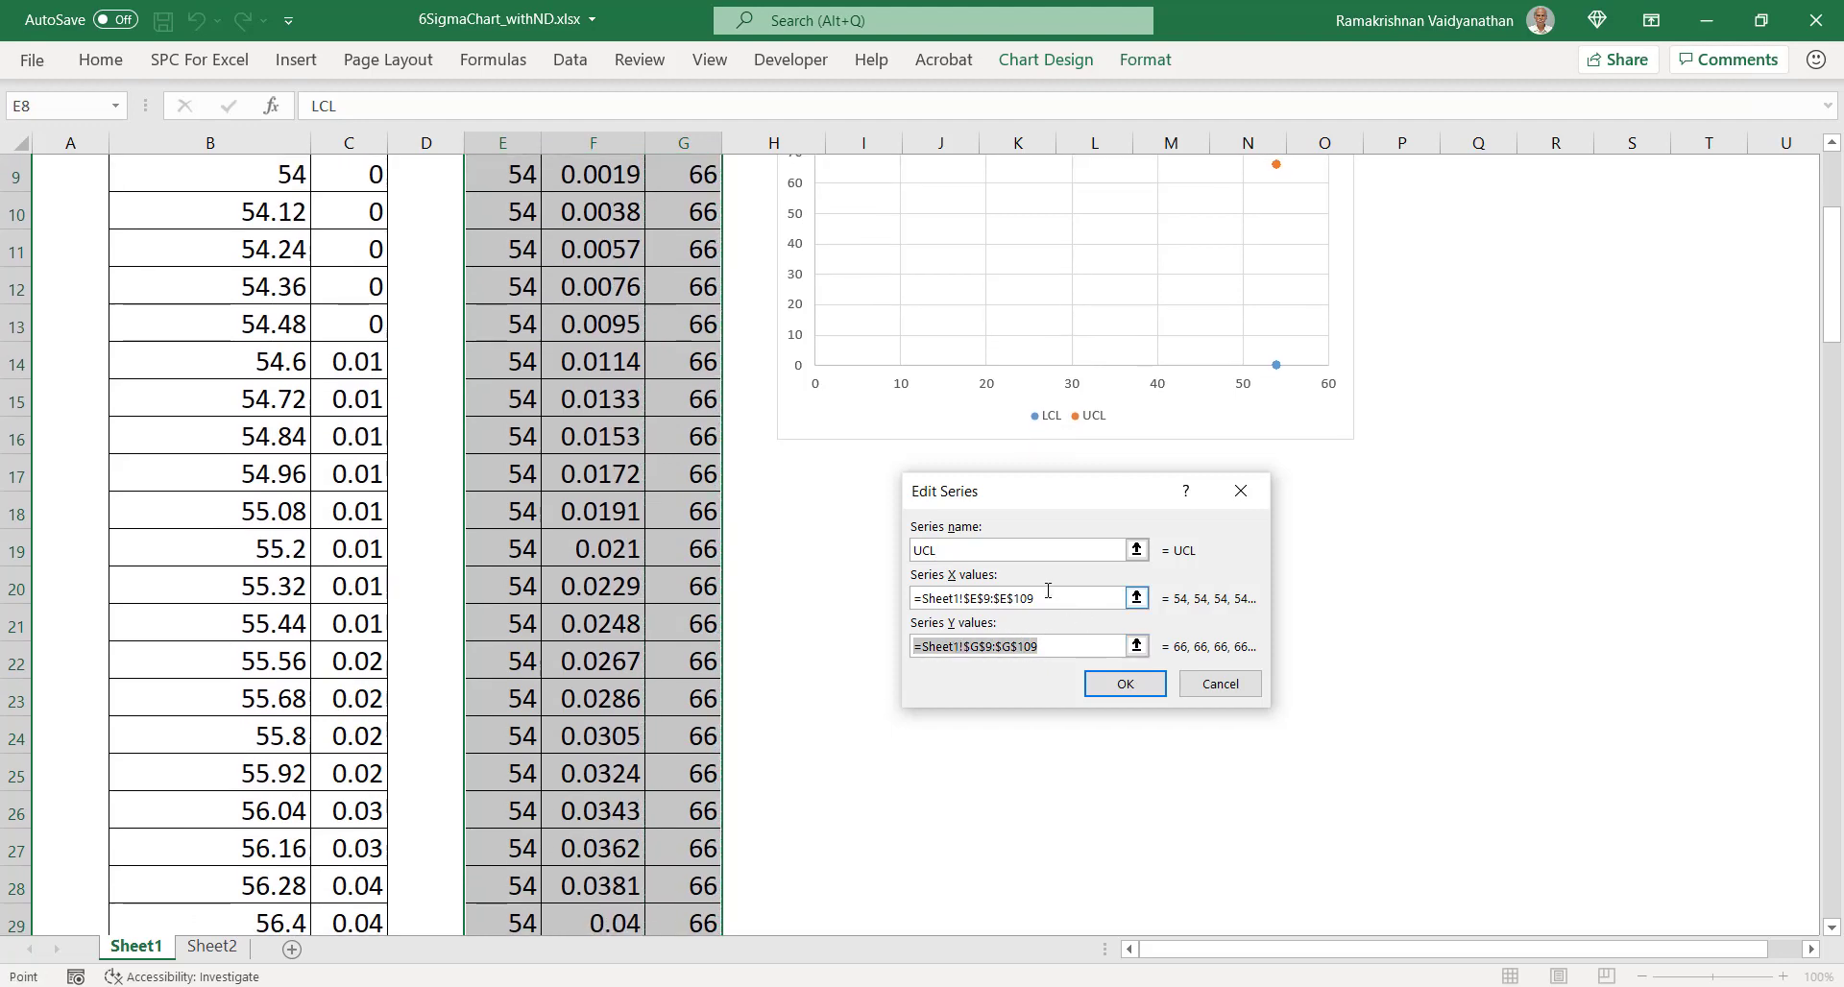
drag(1047, 591, 917, 592)
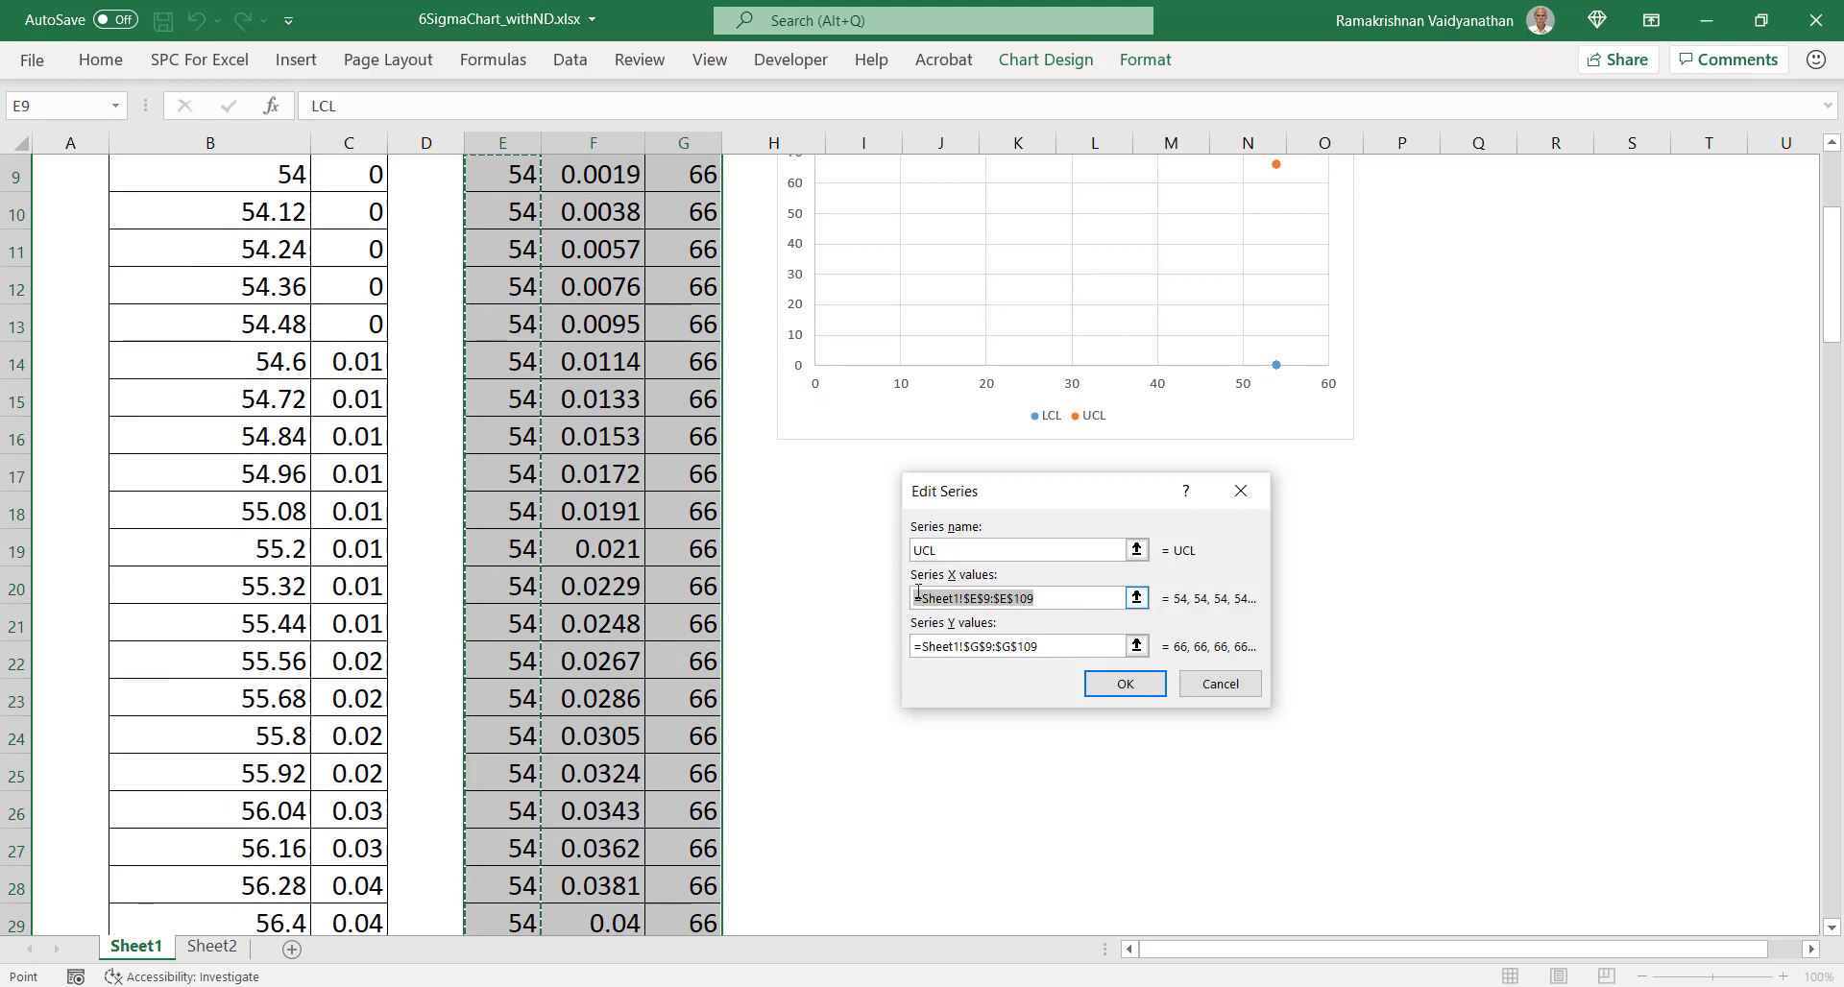
key(ctrl+v)
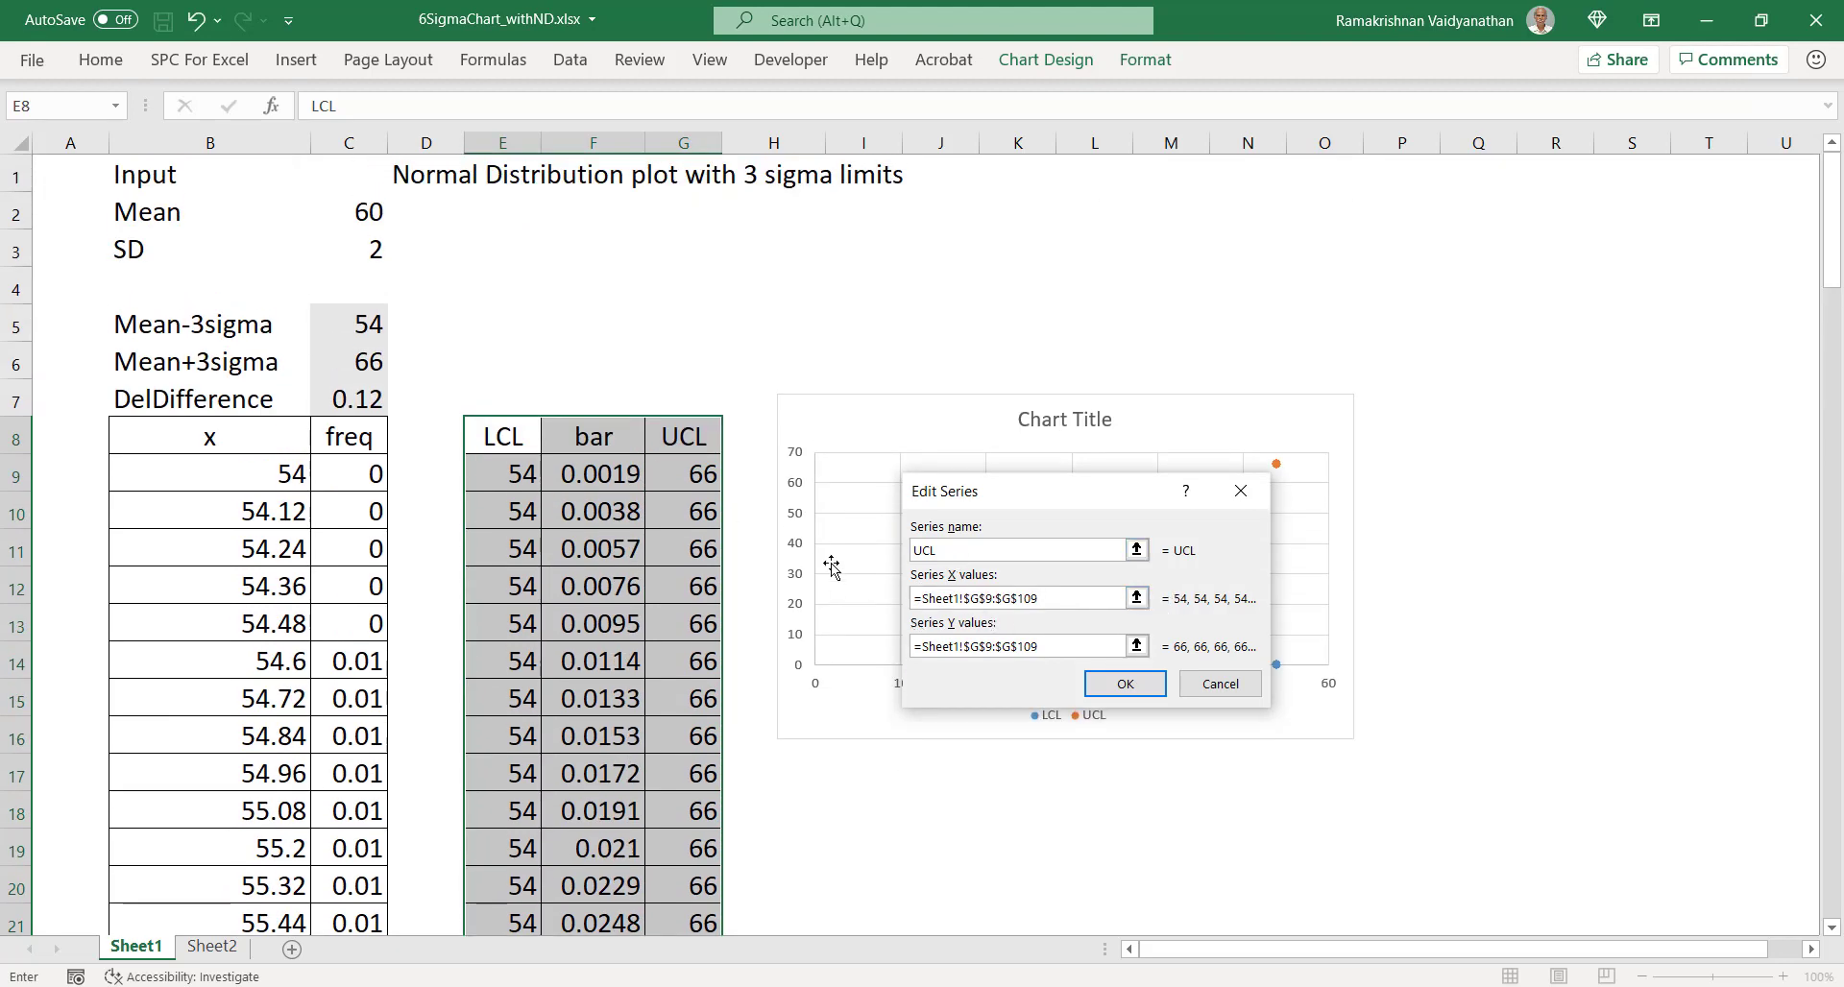
Step: Change the UCL series Y range to the bar column F9:F109
click(983, 647)
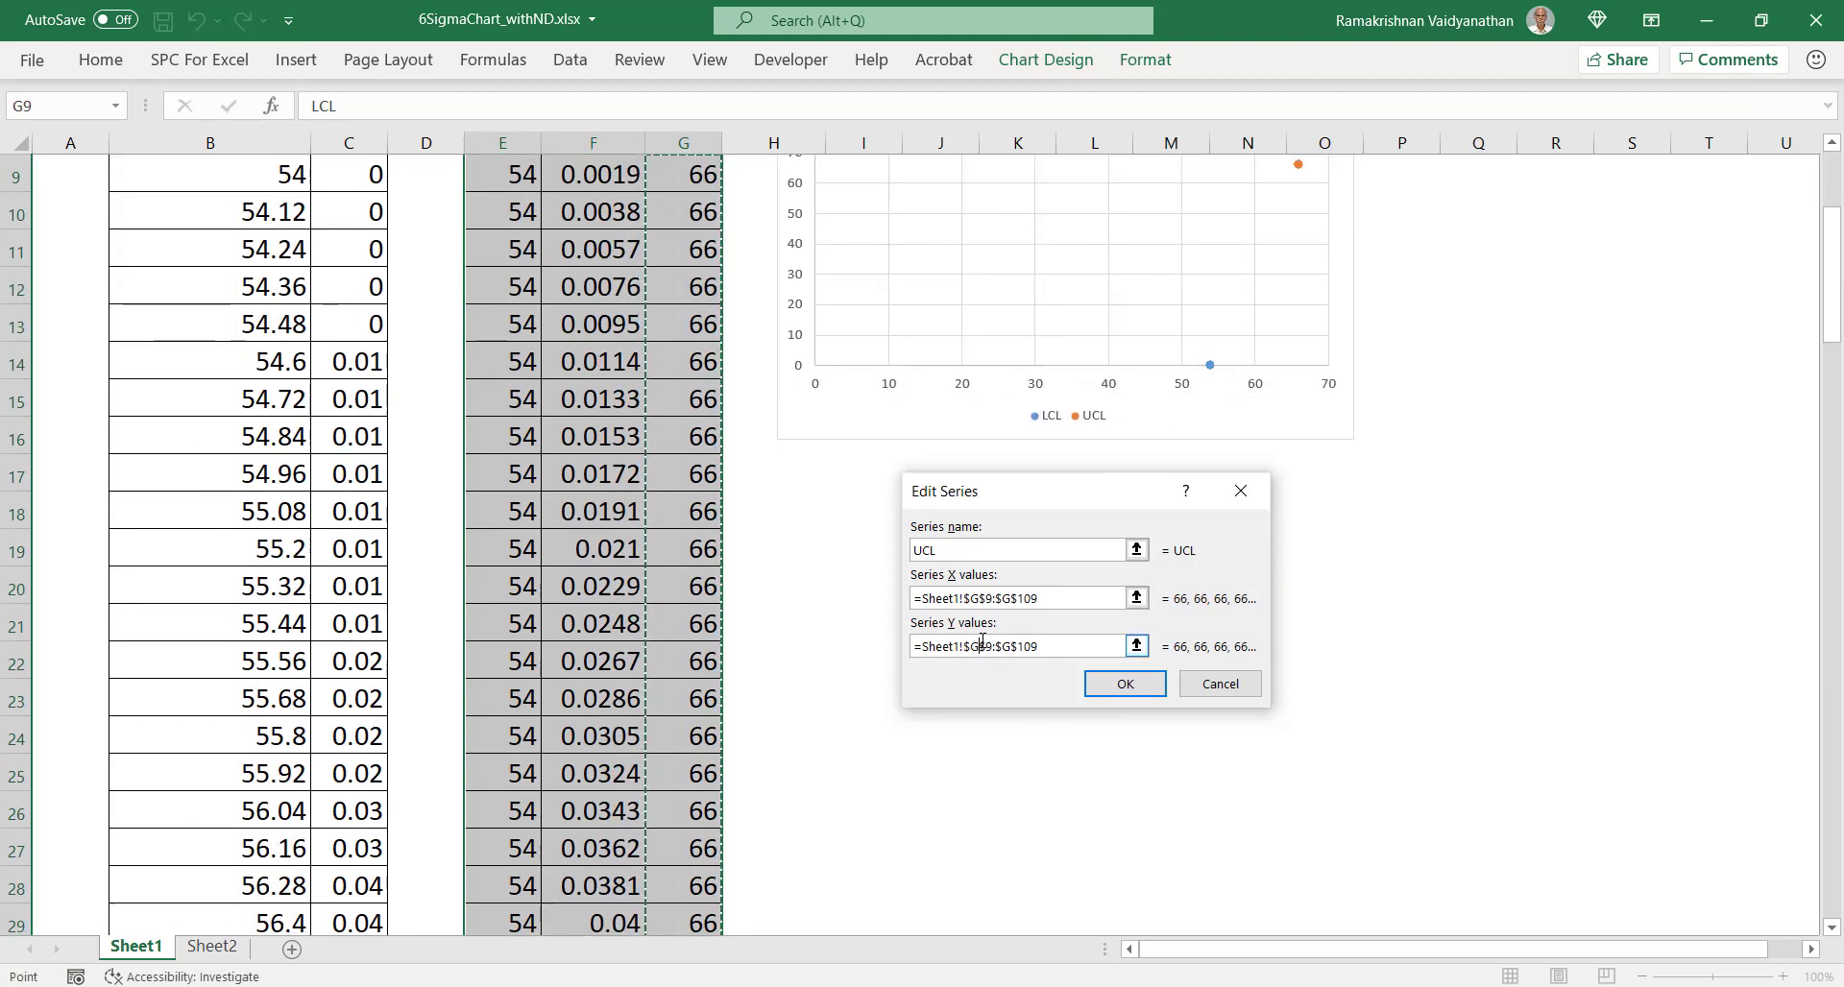
key(BackSpace)
text(F)
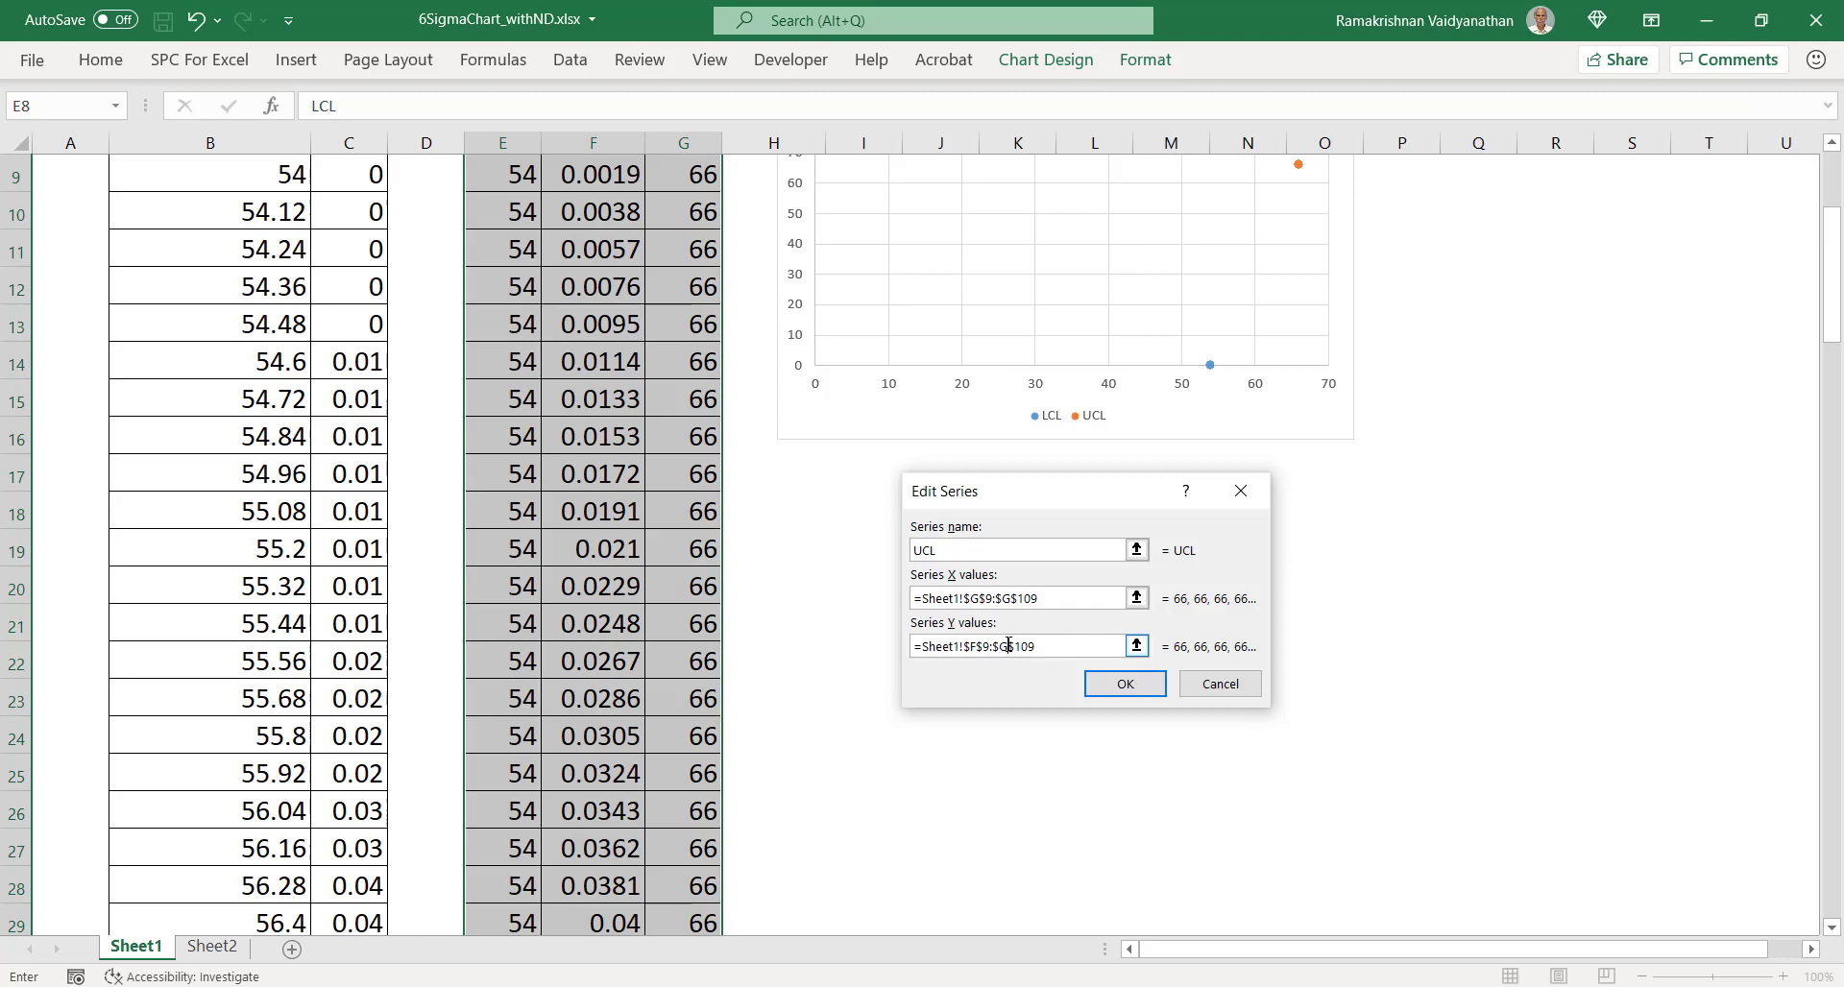
click(1008, 646)
key(BackSpace)
Step: Confirm the UCL series and add a new series named ND
click(1120, 684)
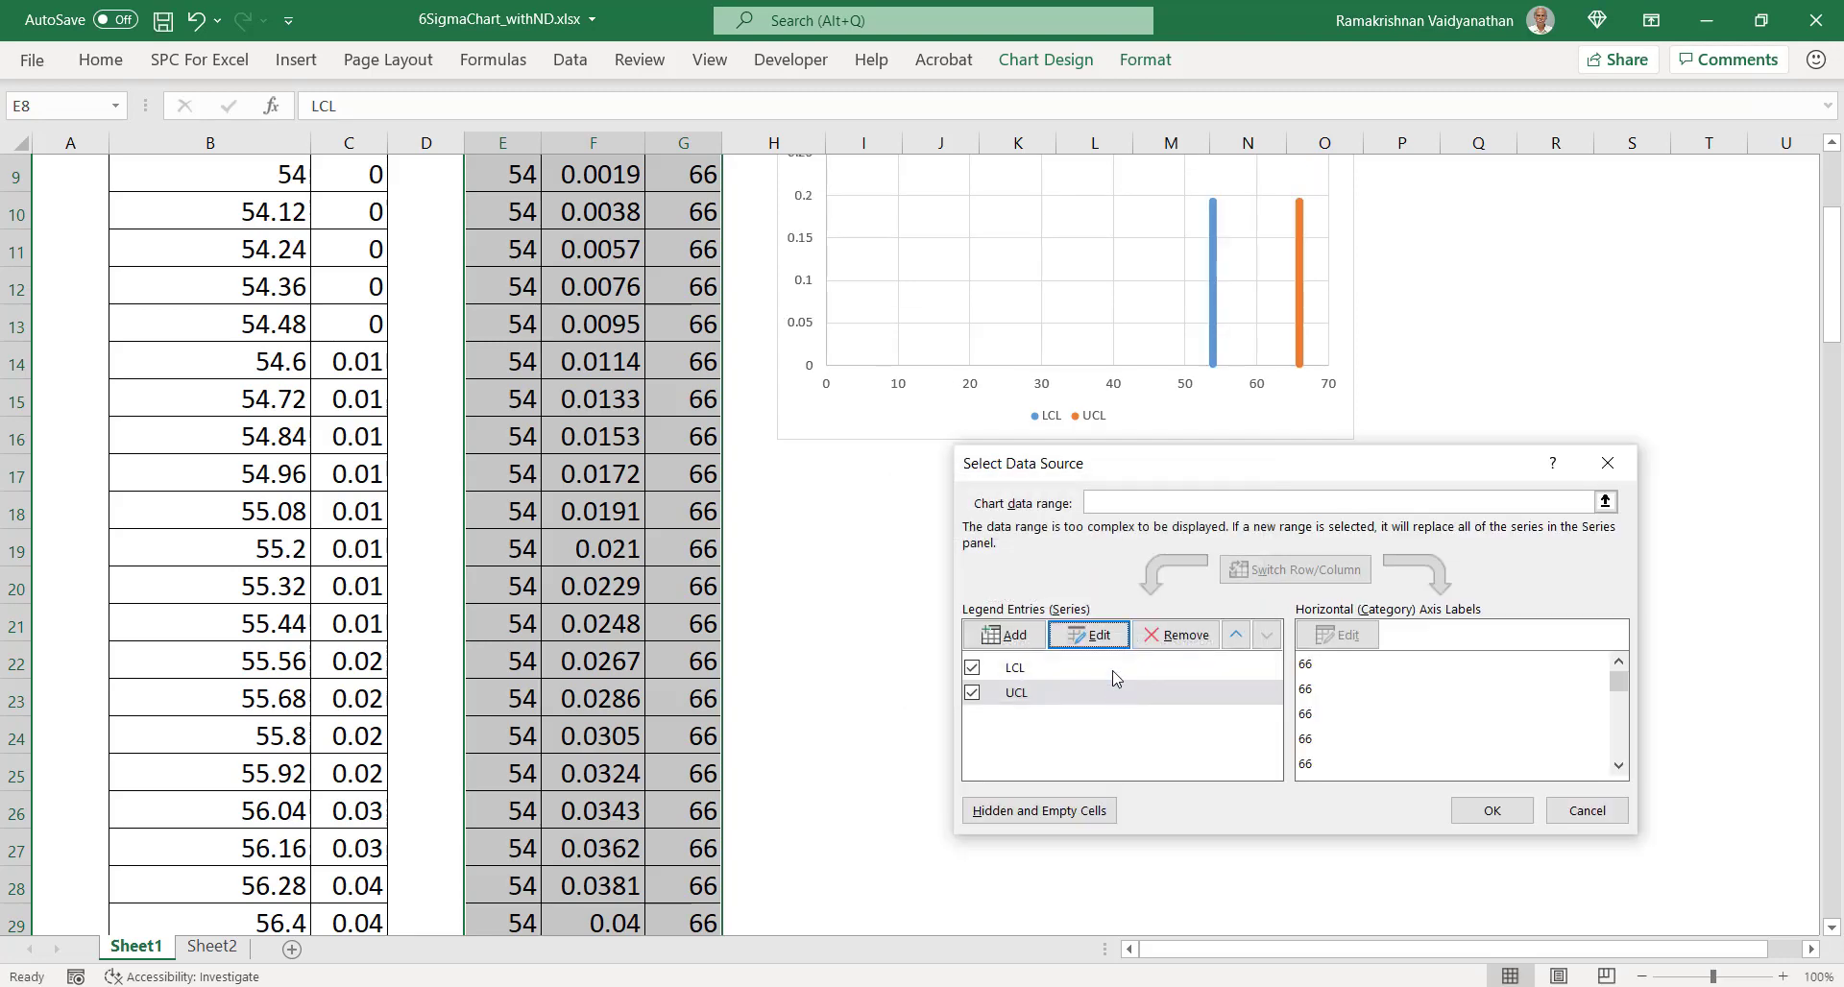
click(1006, 636)
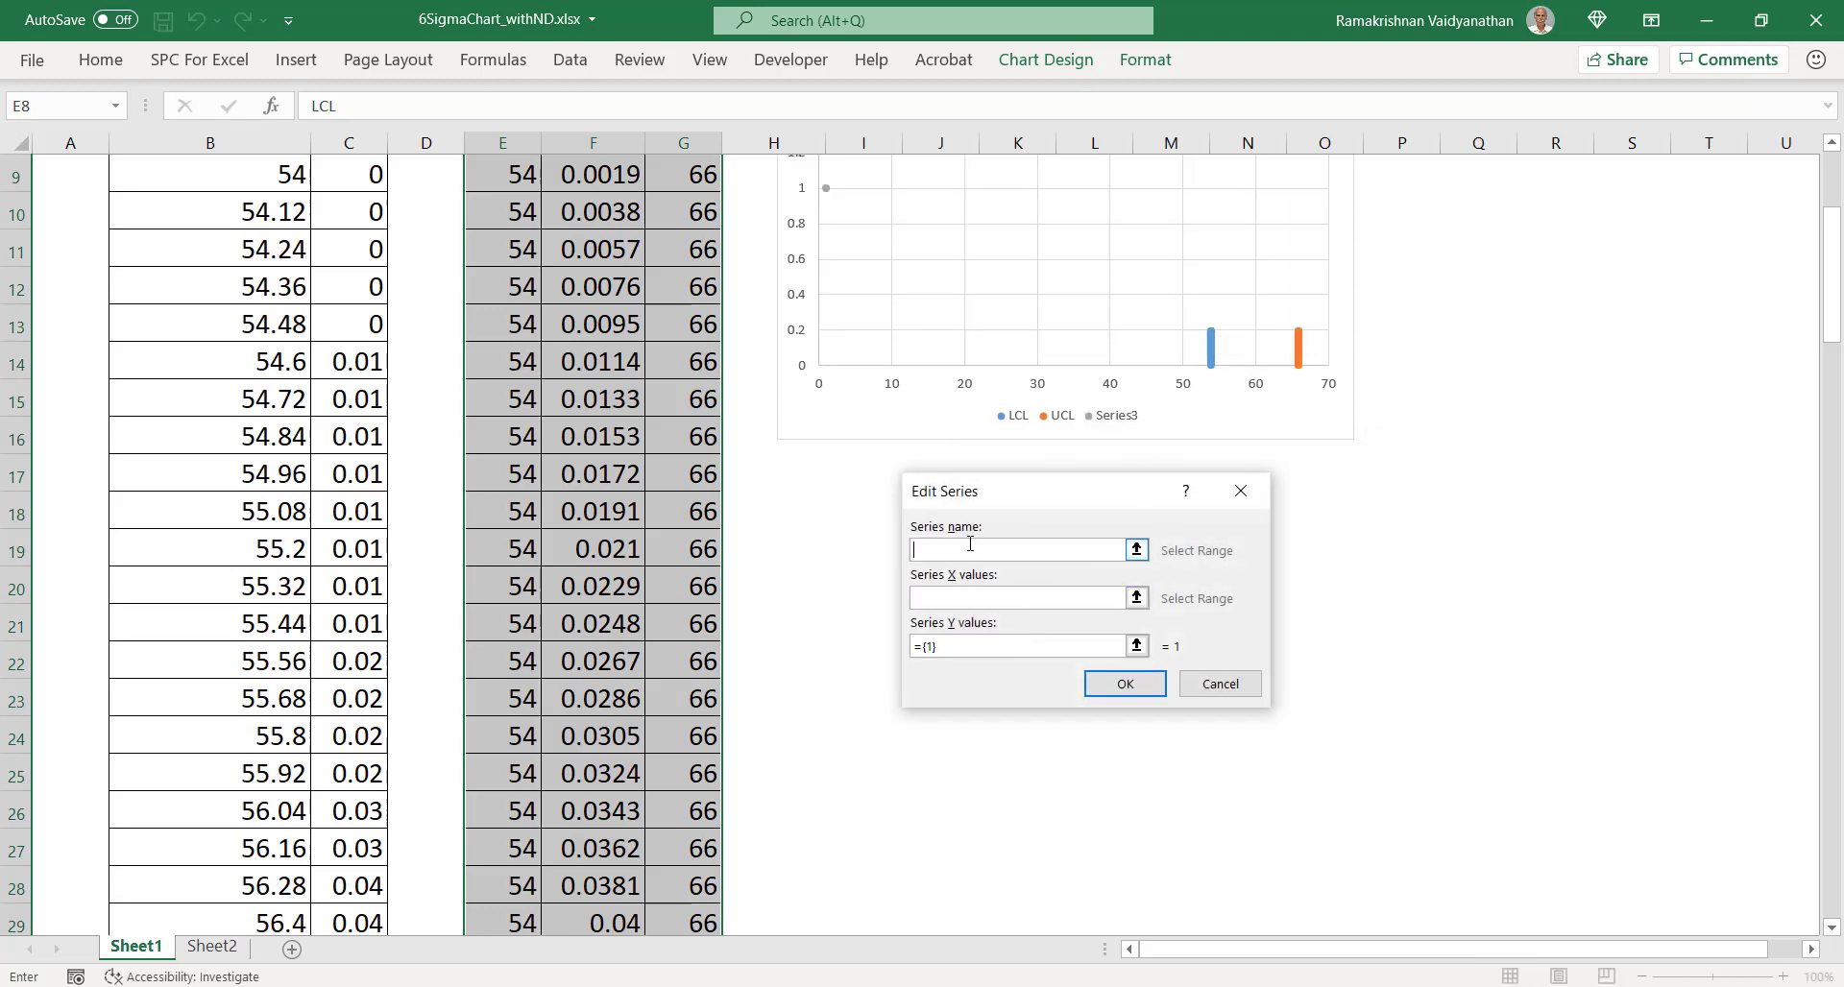
text(ND)
click(950, 597)
click(948, 597)
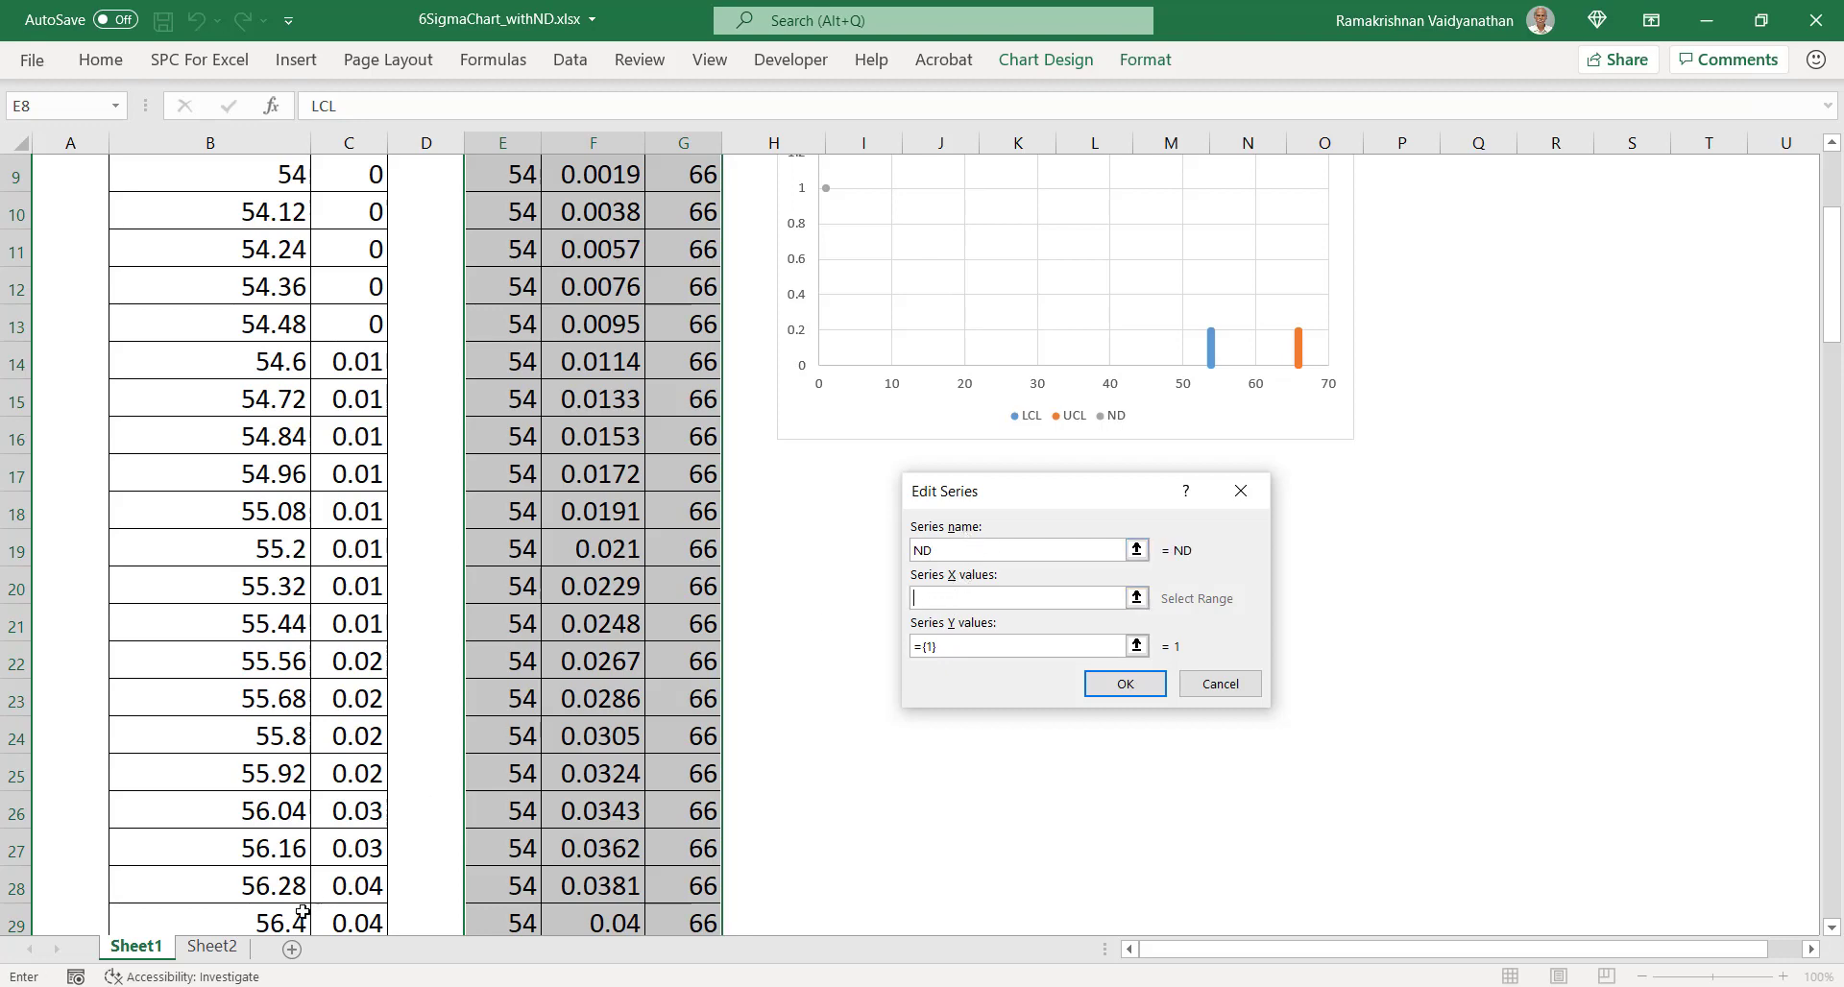
scroll(305, 875, down, 3)
scroll(312, 879, up, 6)
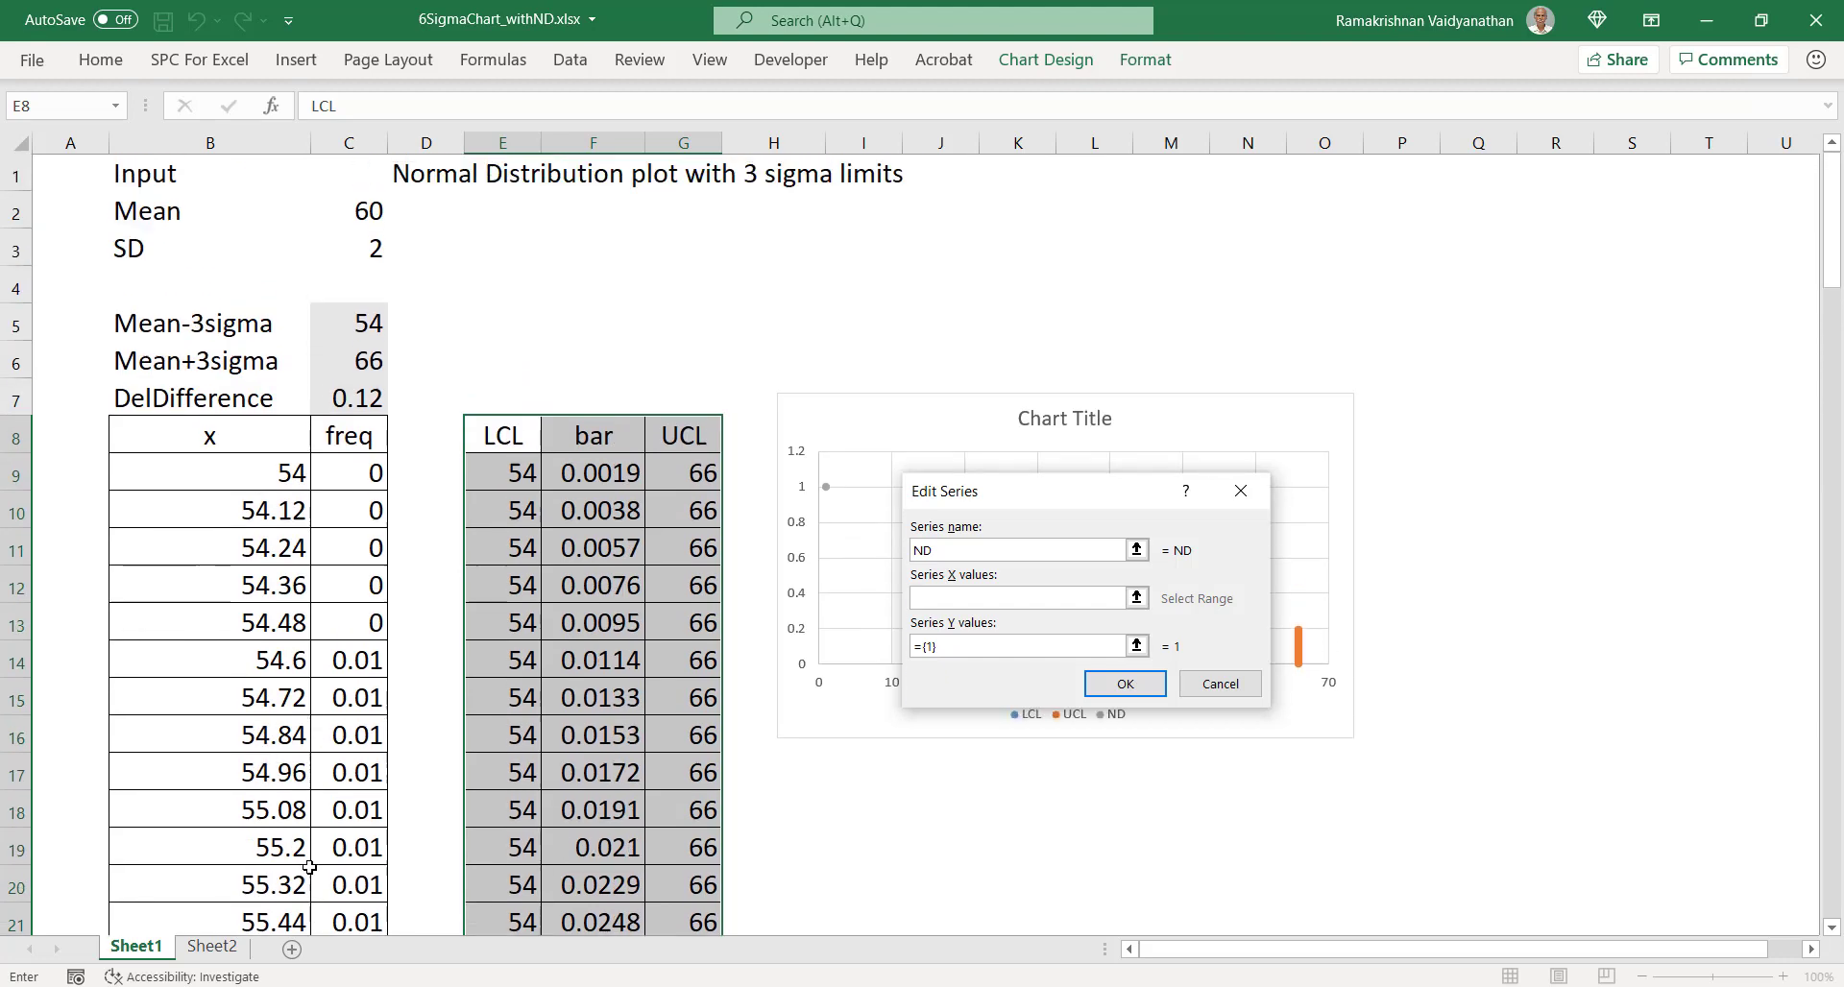
Step: Set the ND series X values to the x column B9:B109
click(245, 472)
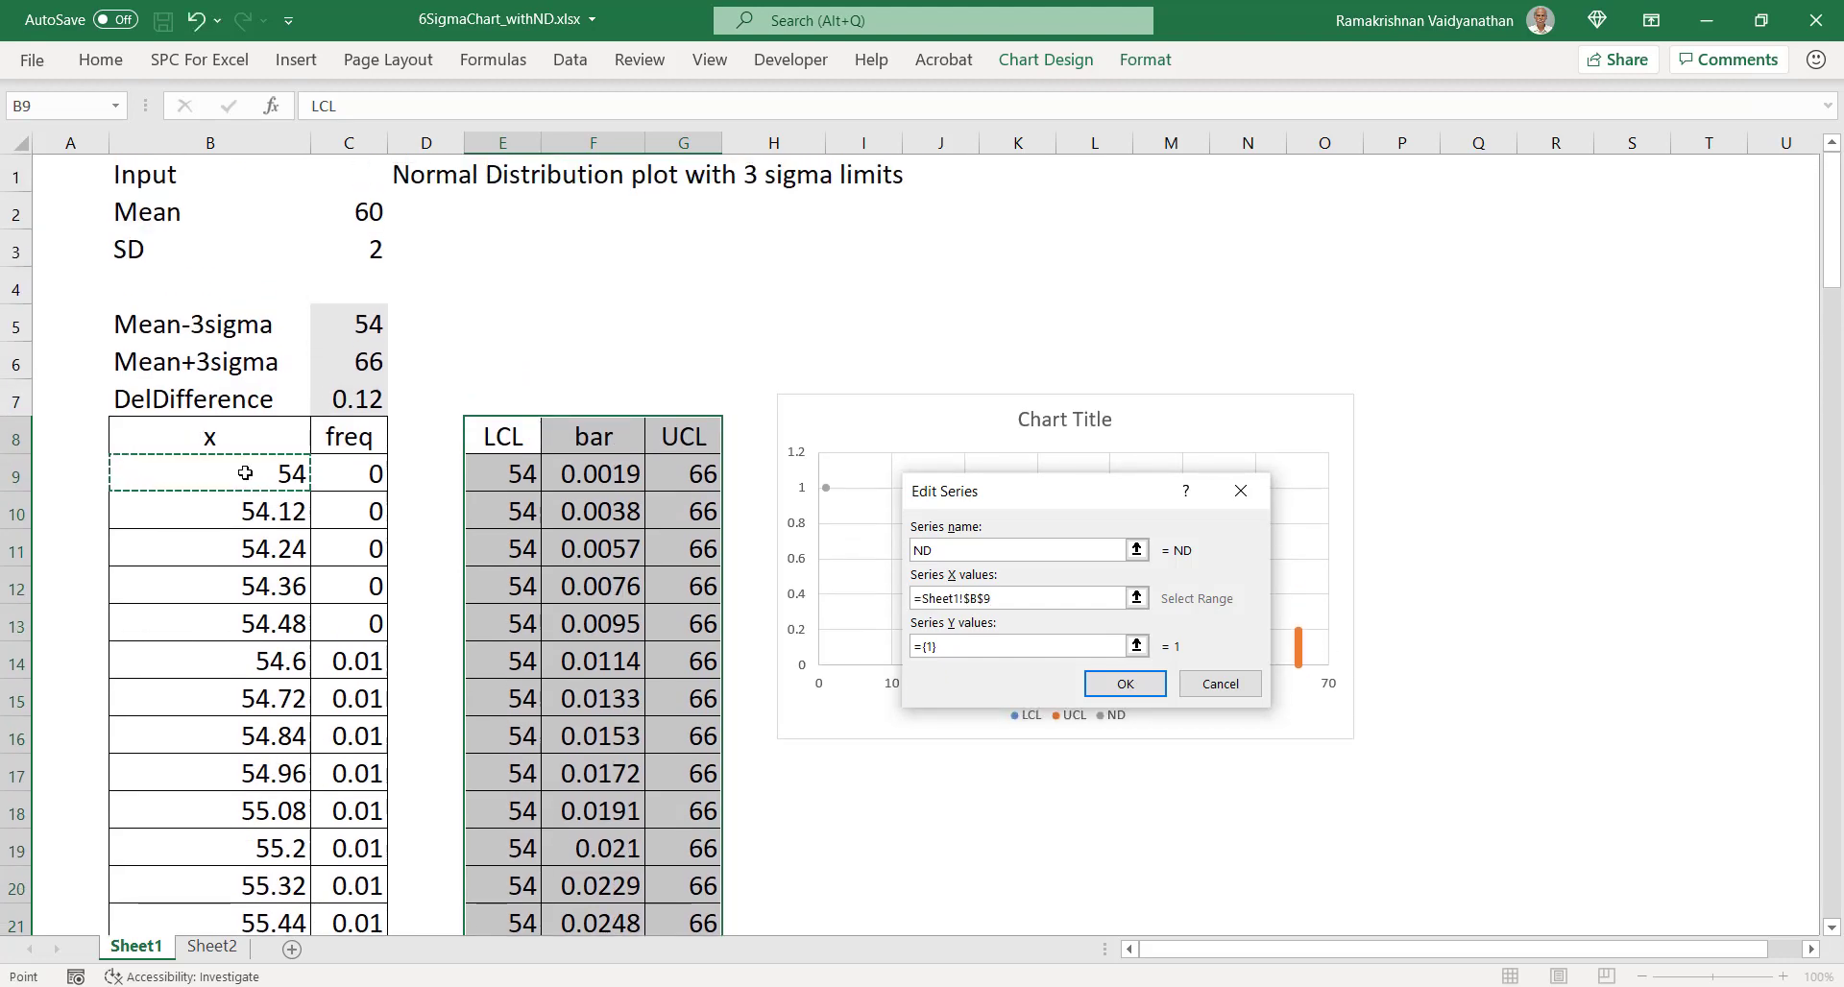
key(ctrl+shift+Down)
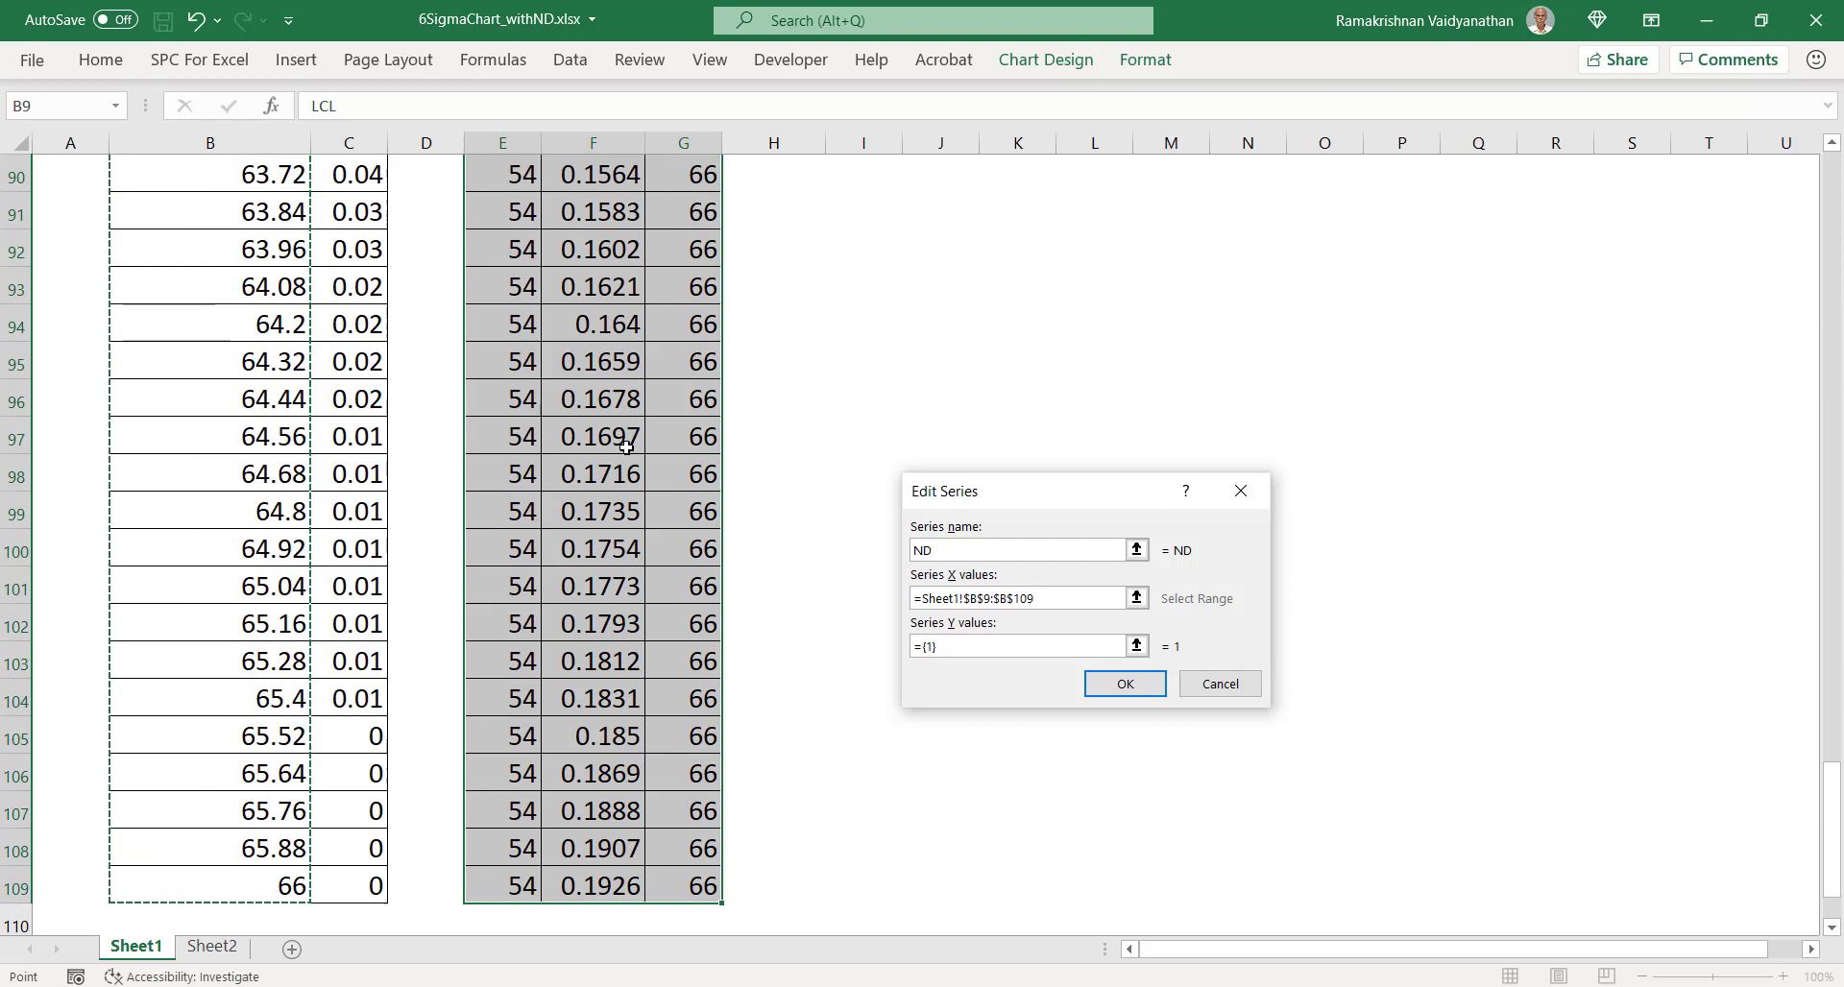
drag(945, 646, 908, 644)
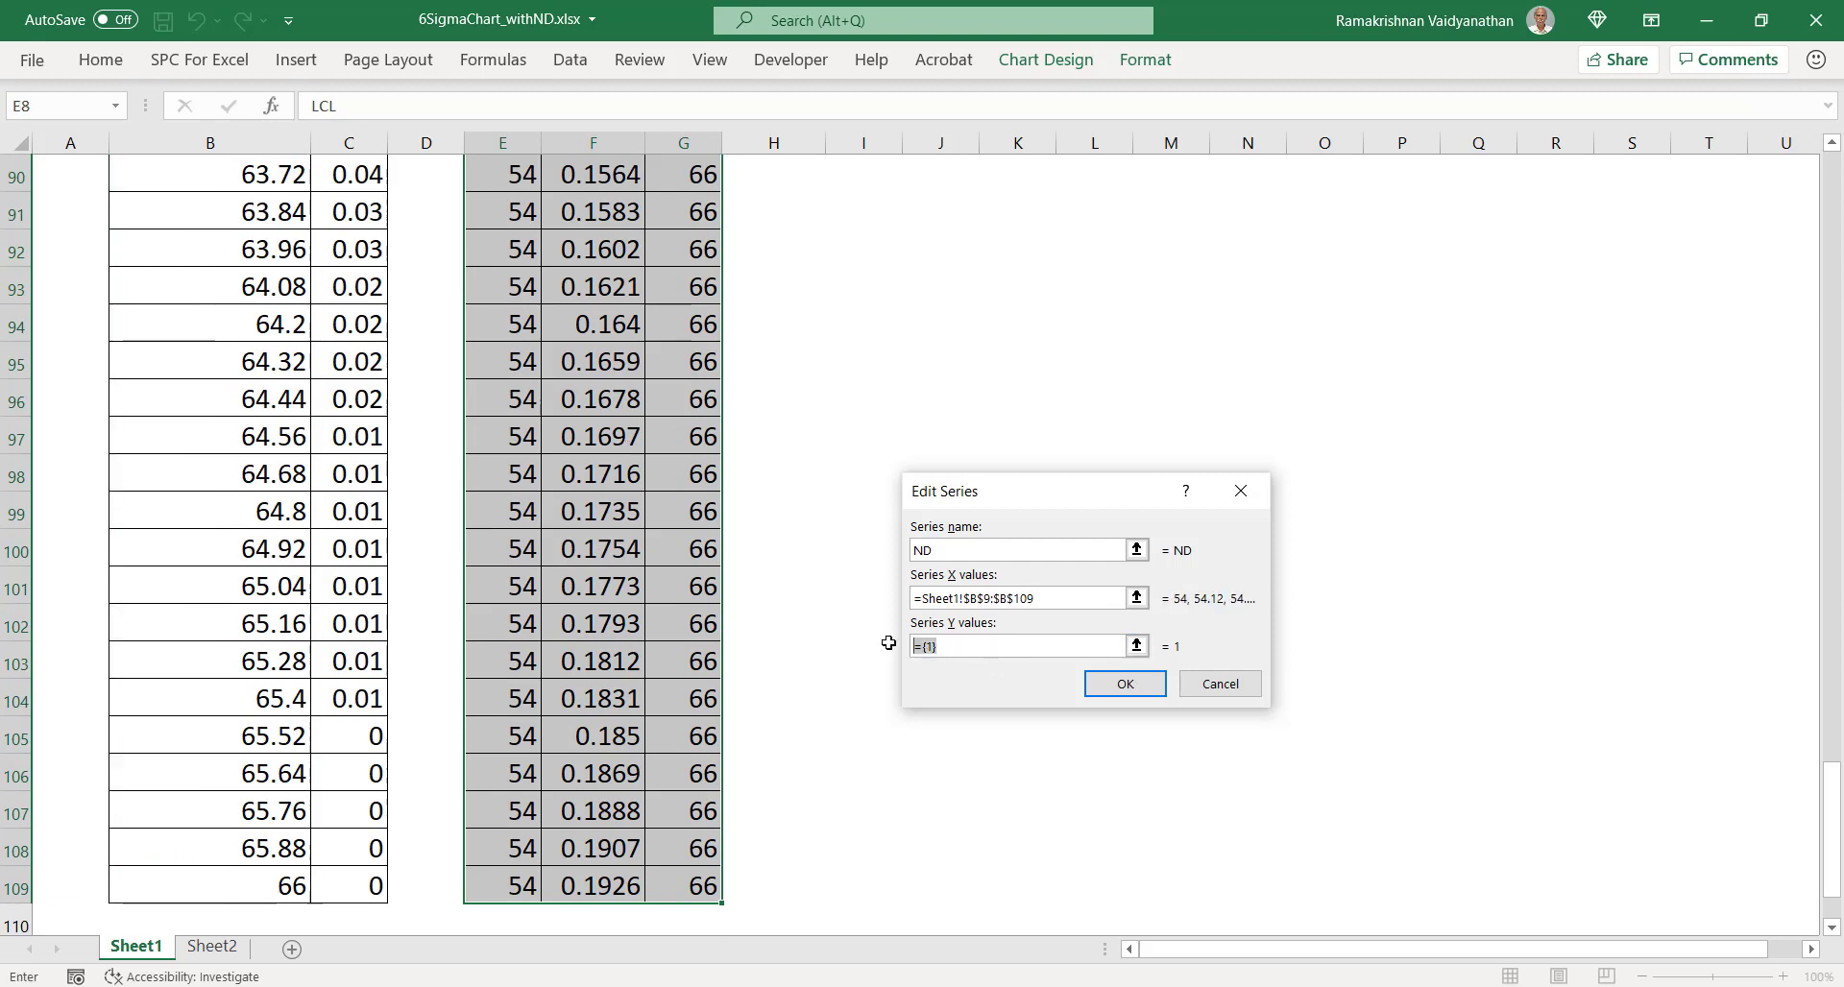
click(1041, 599)
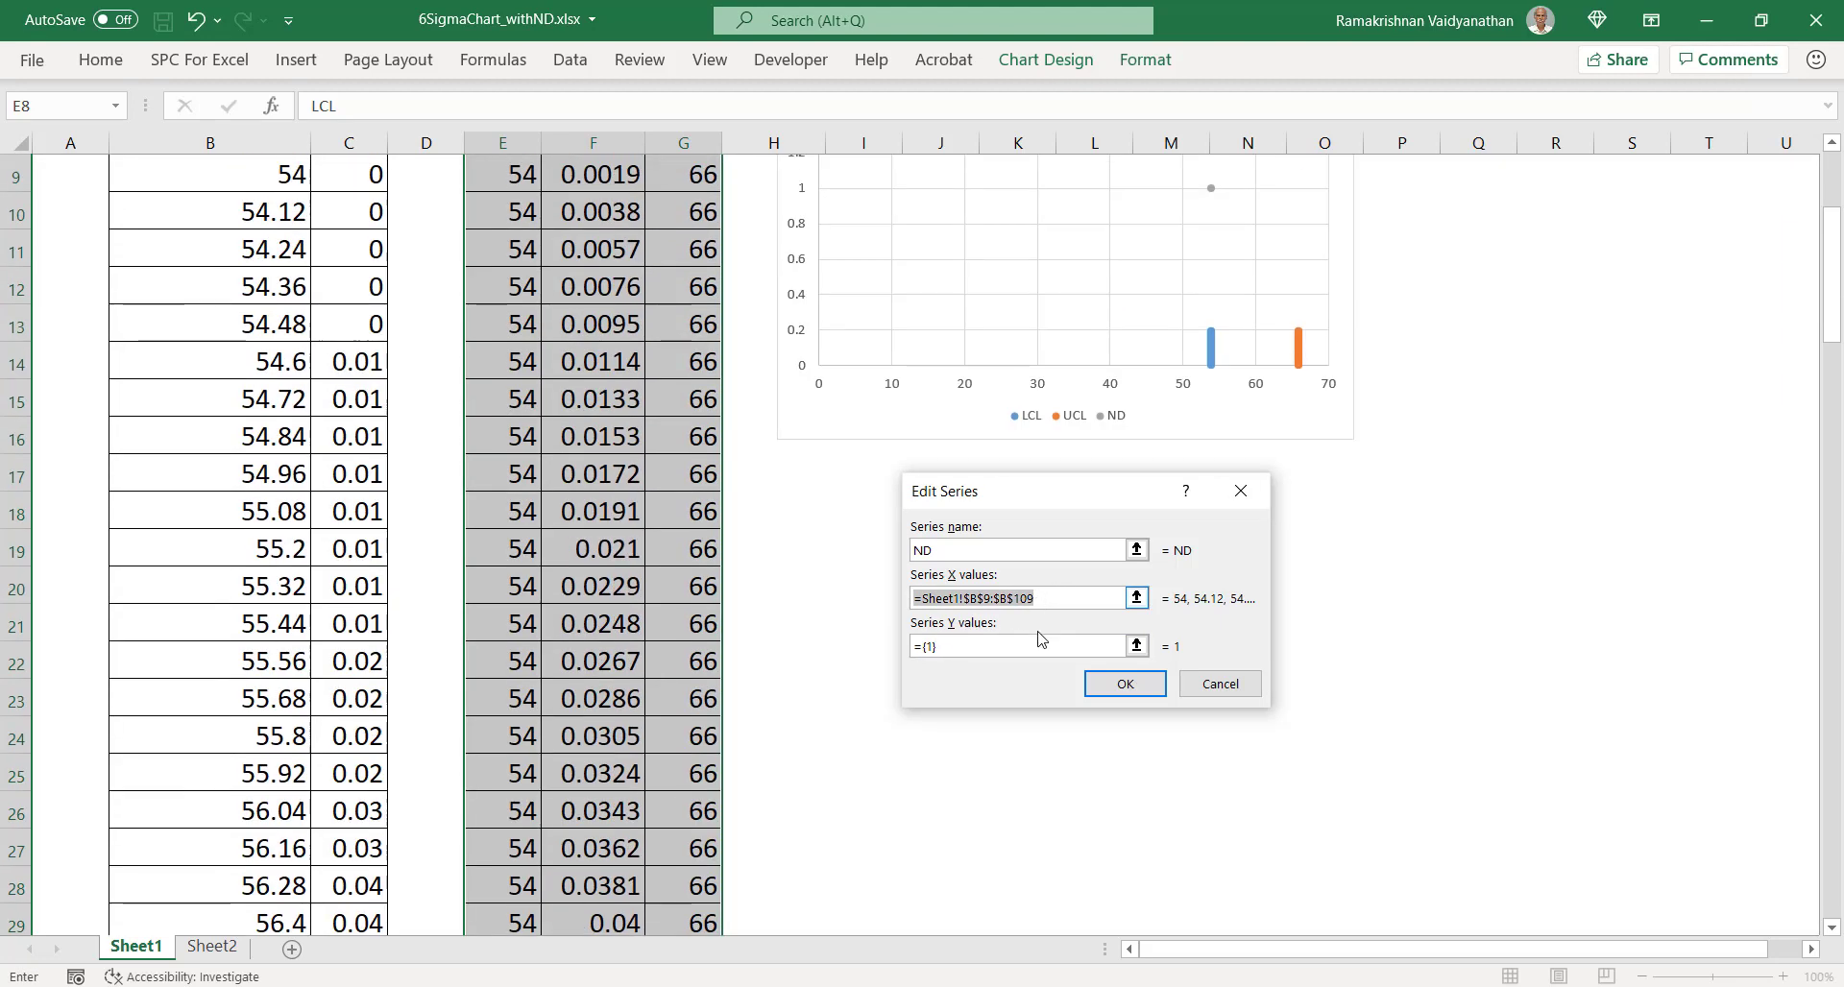
Step: Set the ND series Y values to the freq column C9:C109 and confirm
click(990, 646)
drag(966, 649, 910, 648)
key(ctrl+v)
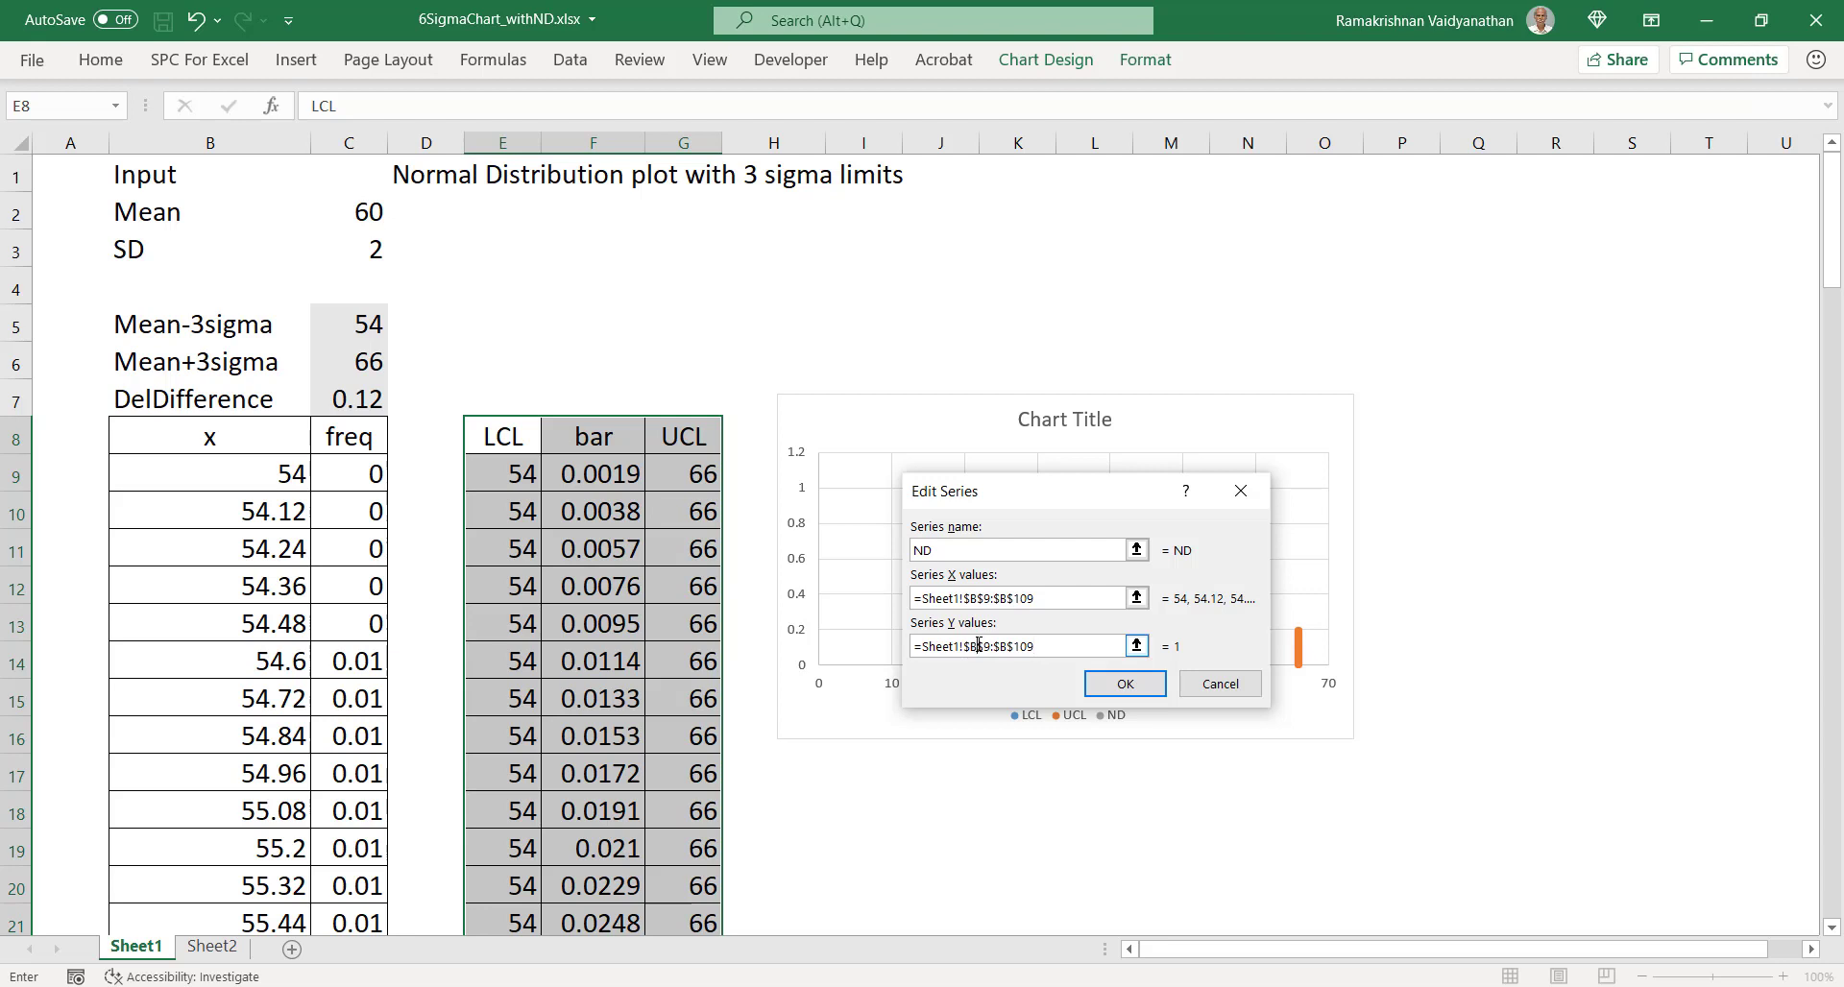
click(979, 645)
key(BackSpace)
text(C)
click(1122, 684)
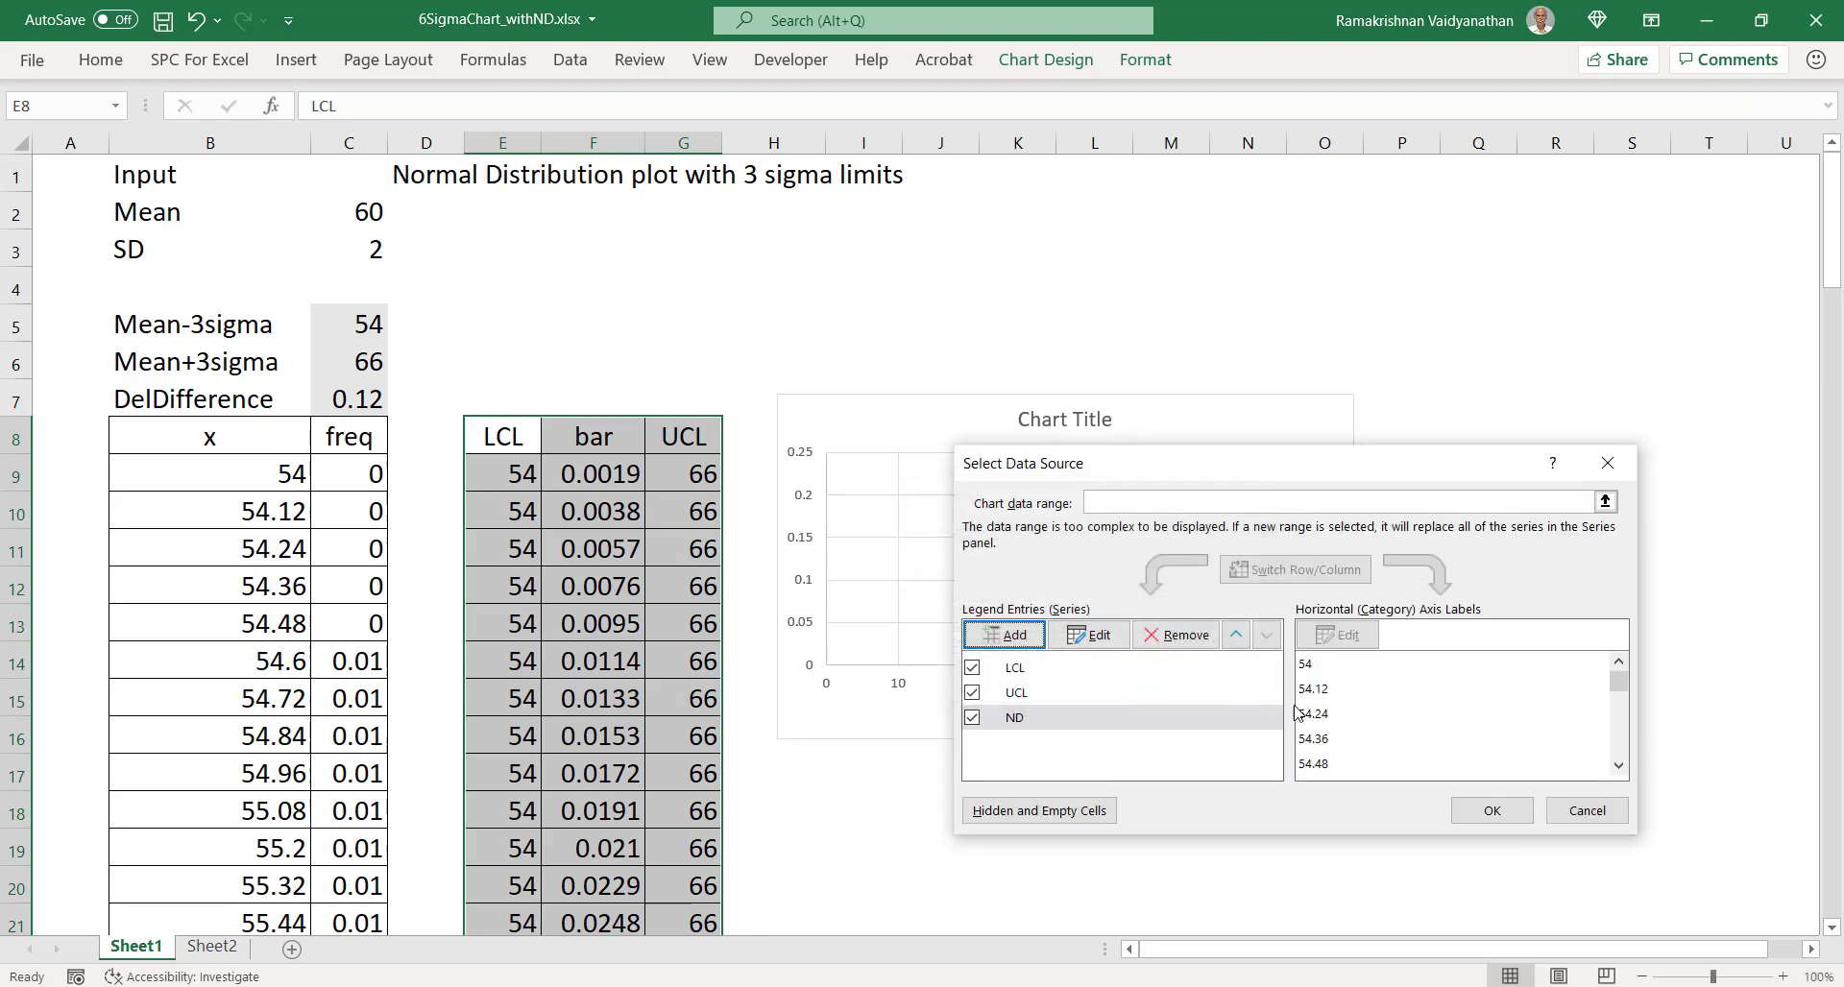
click(1504, 812)
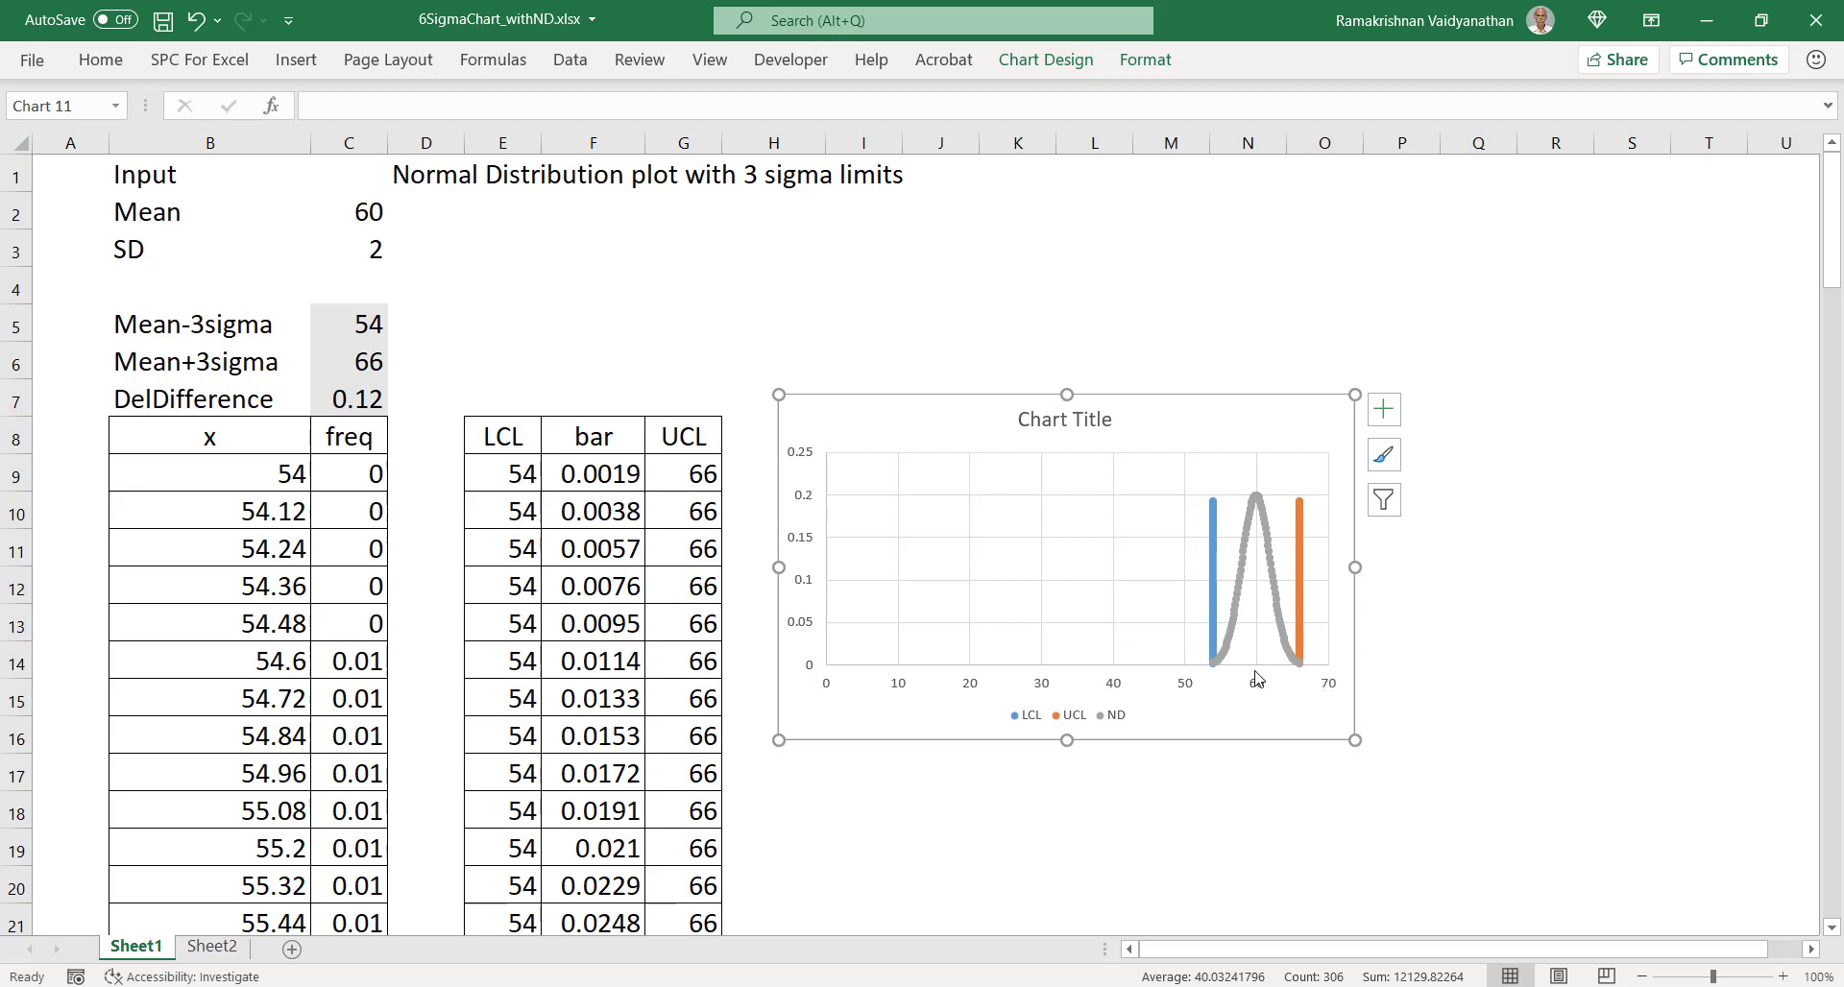
right_click(1182, 663)
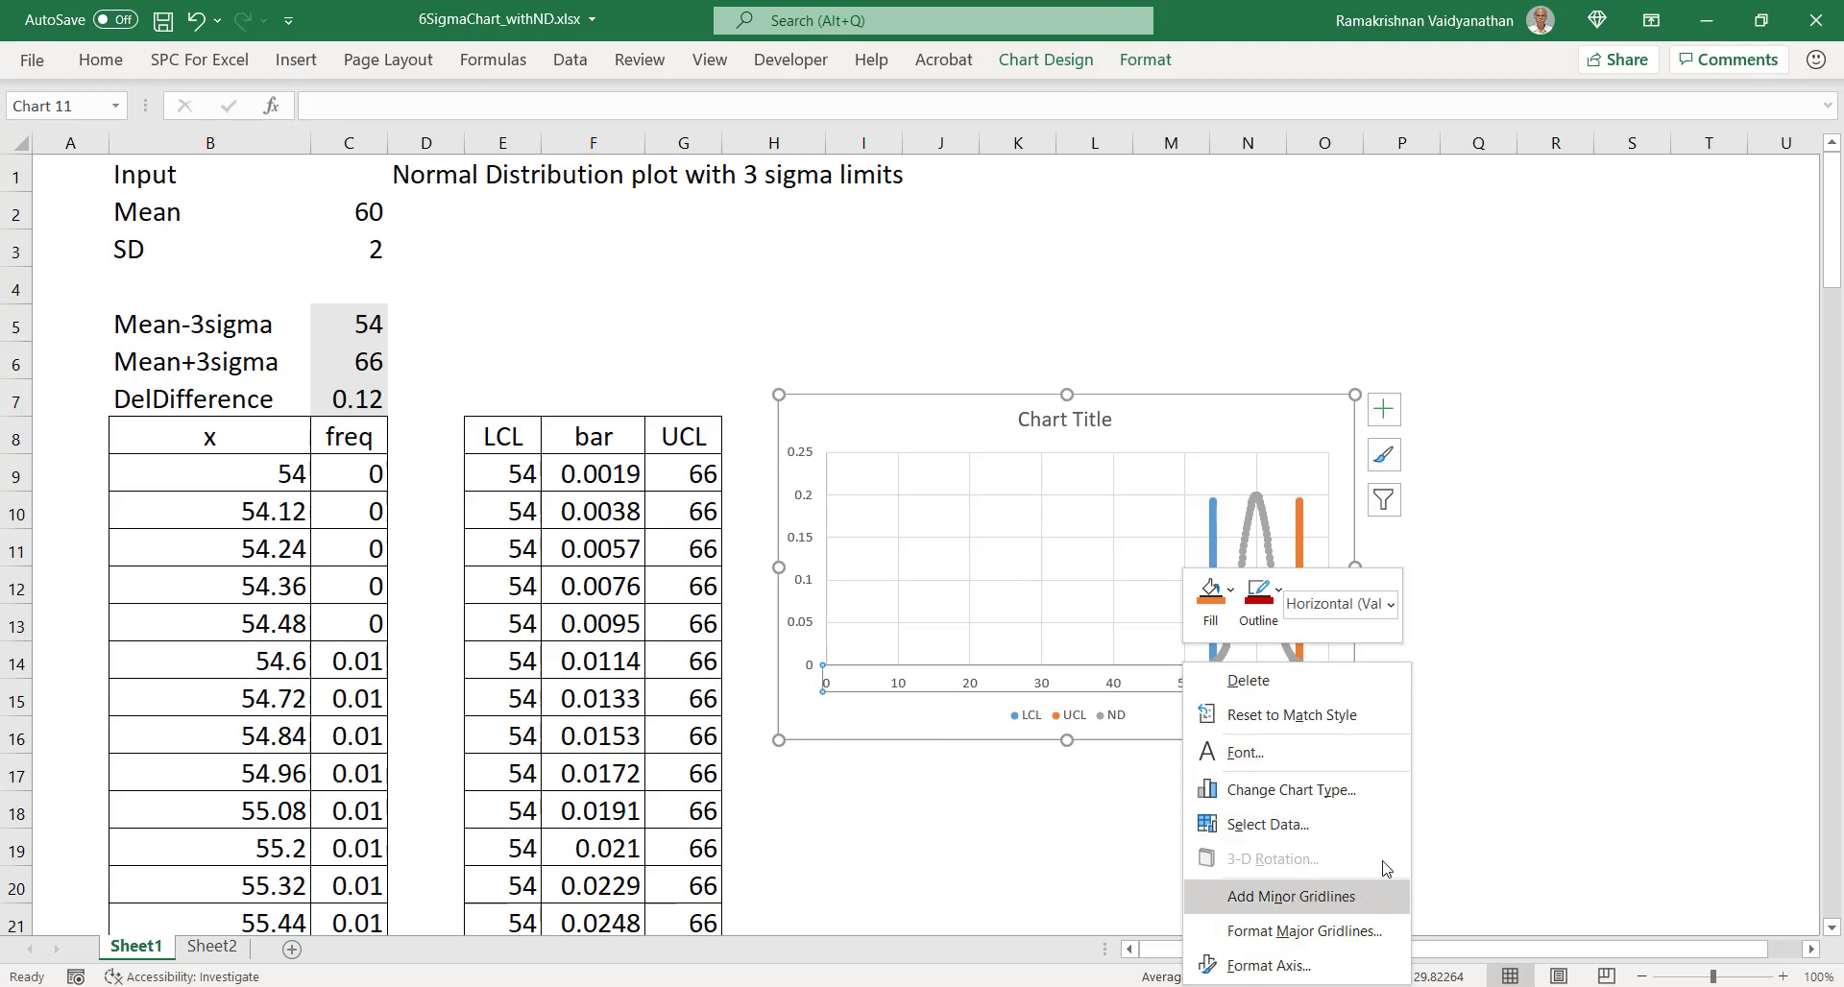
click(1040, 687)
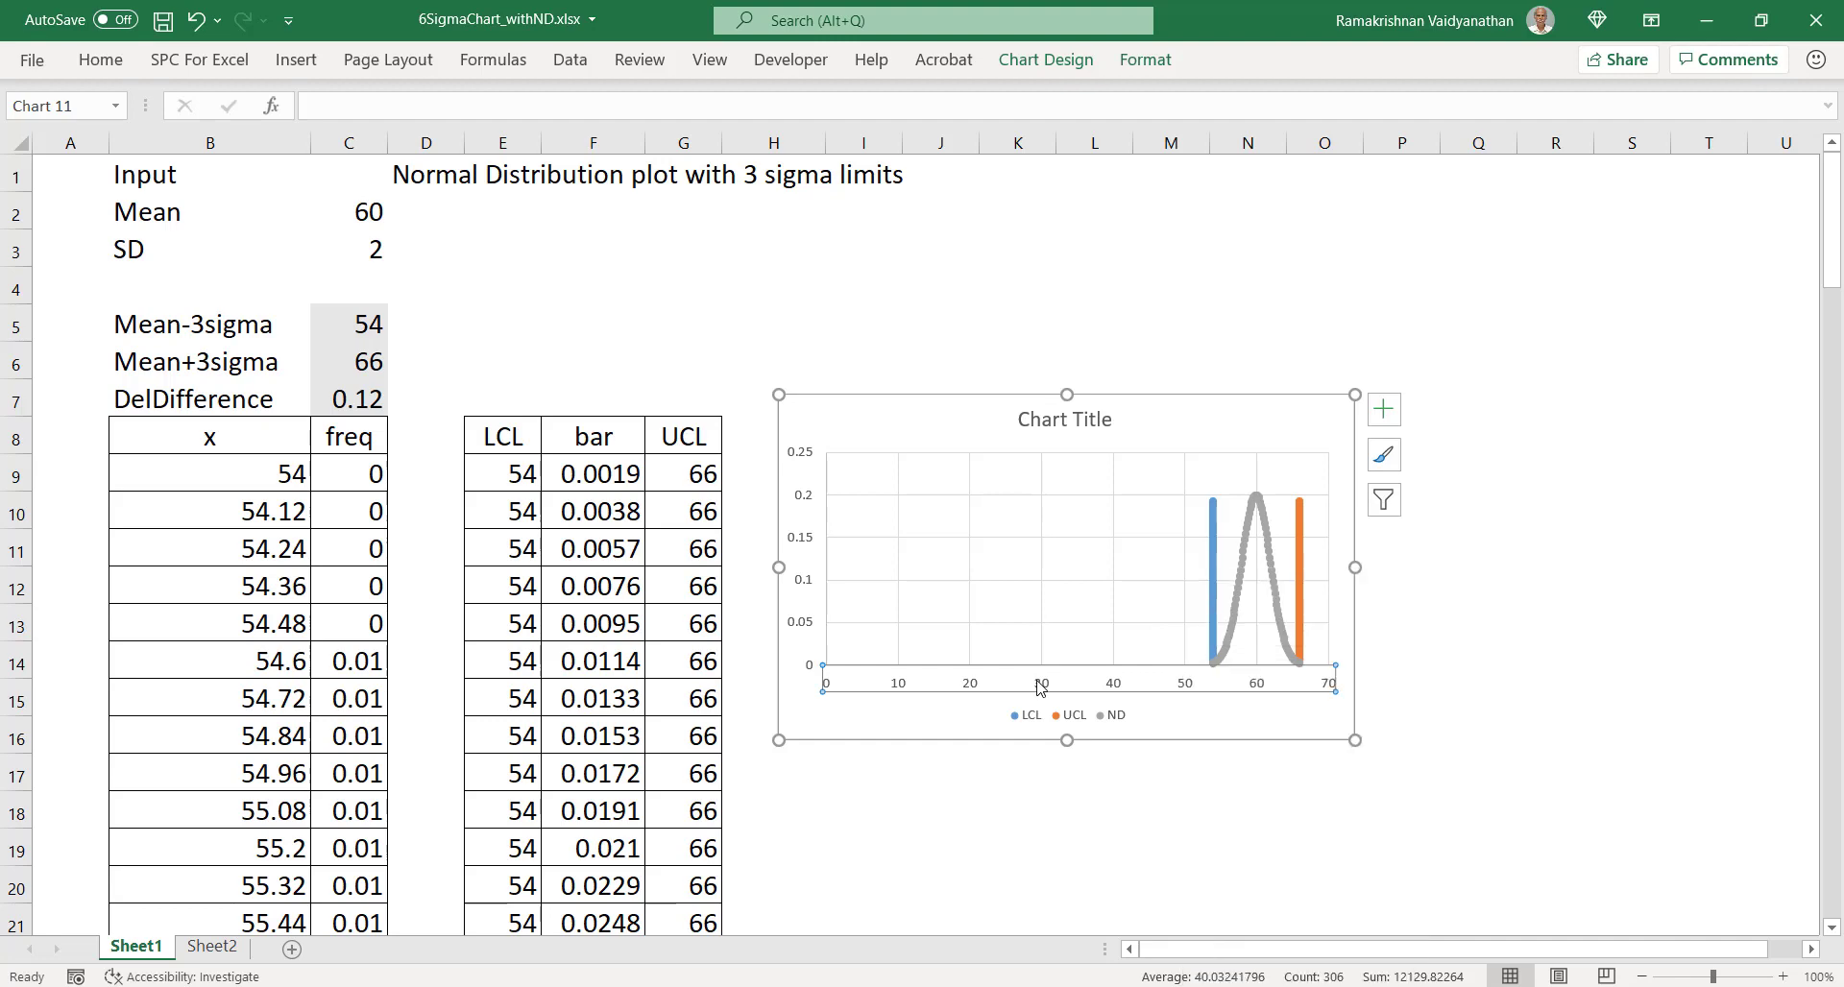
right_click(1024, 695)
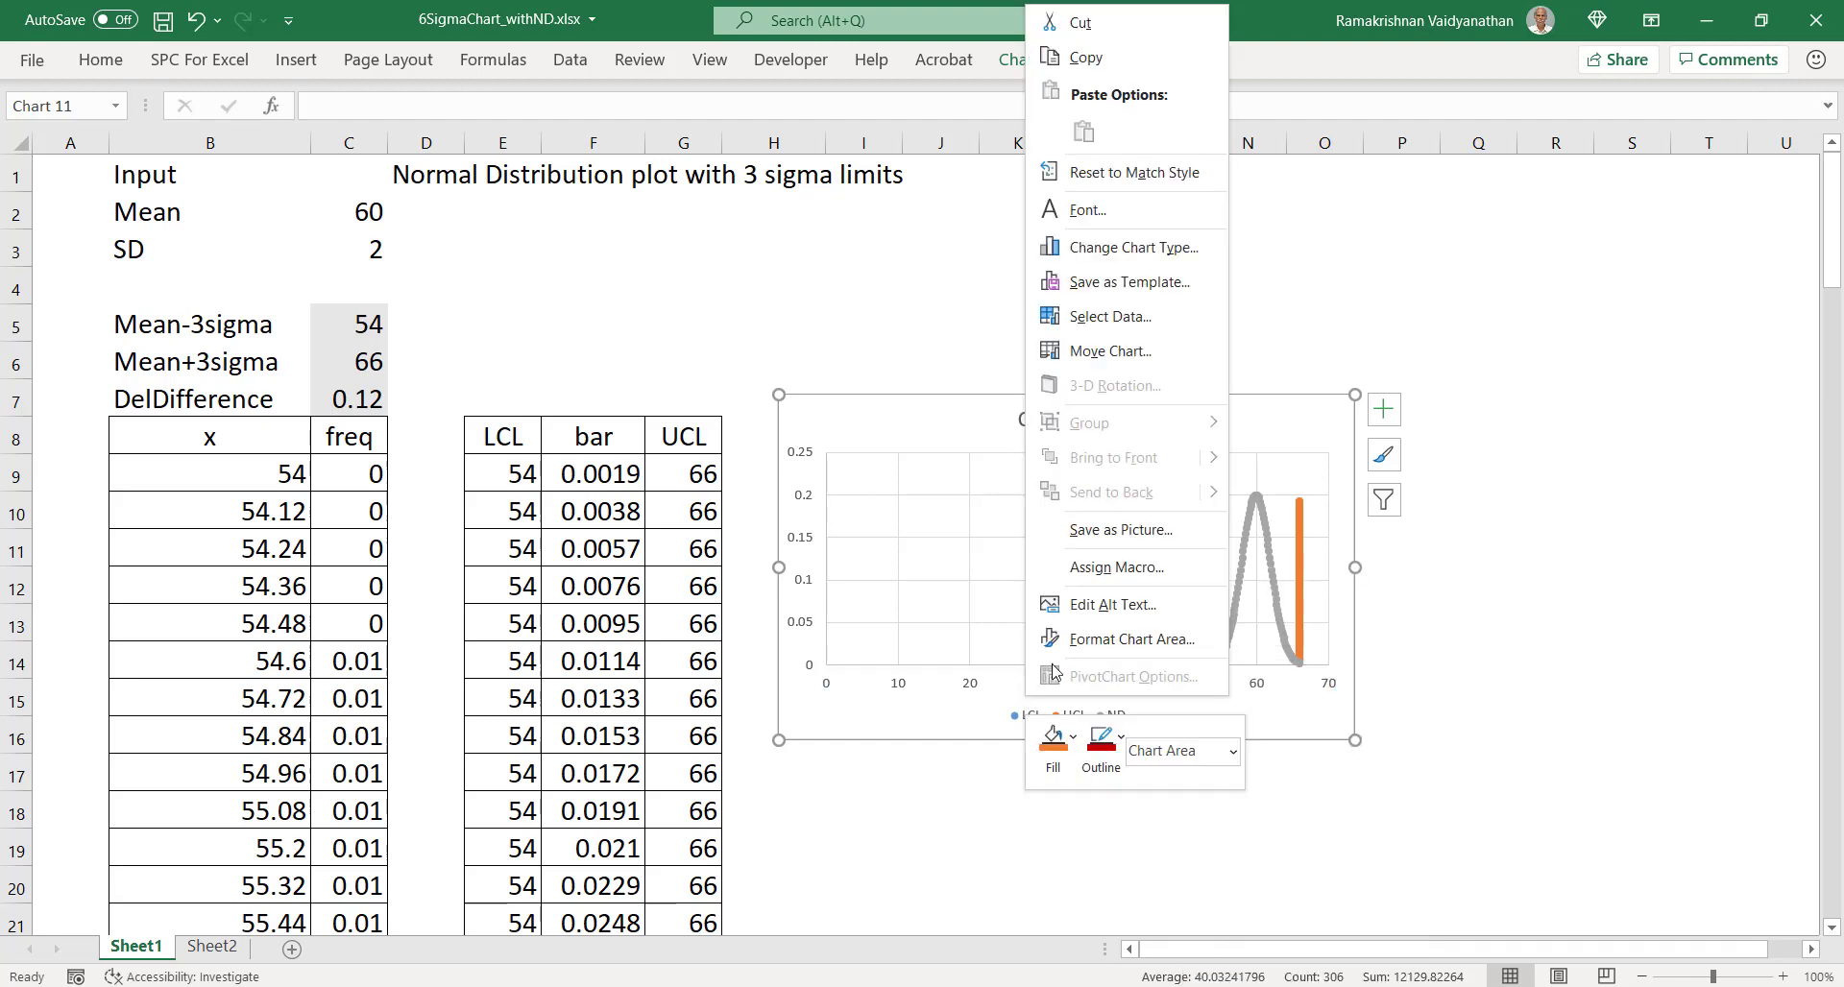
click(973, 684)
double_click(973, 685)
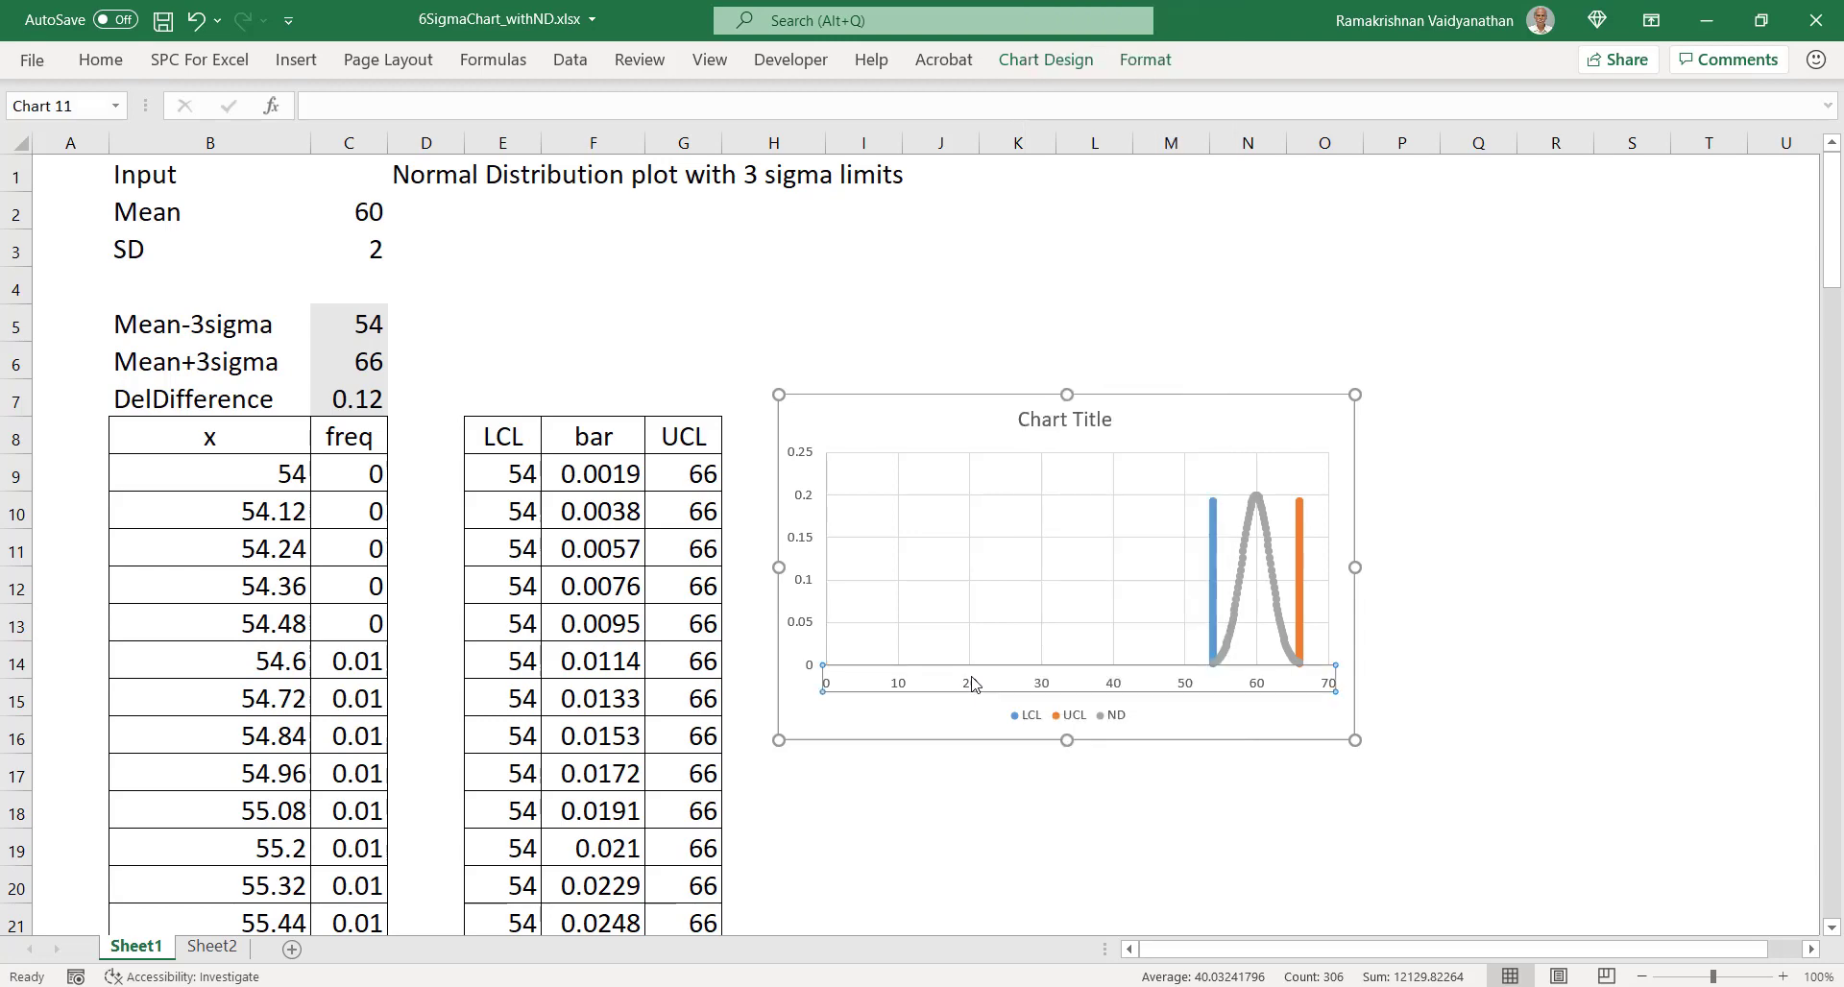
Step: Set the horizontal axis Bounds Minimum to 40 in Format Axis
right_click(973, 685)
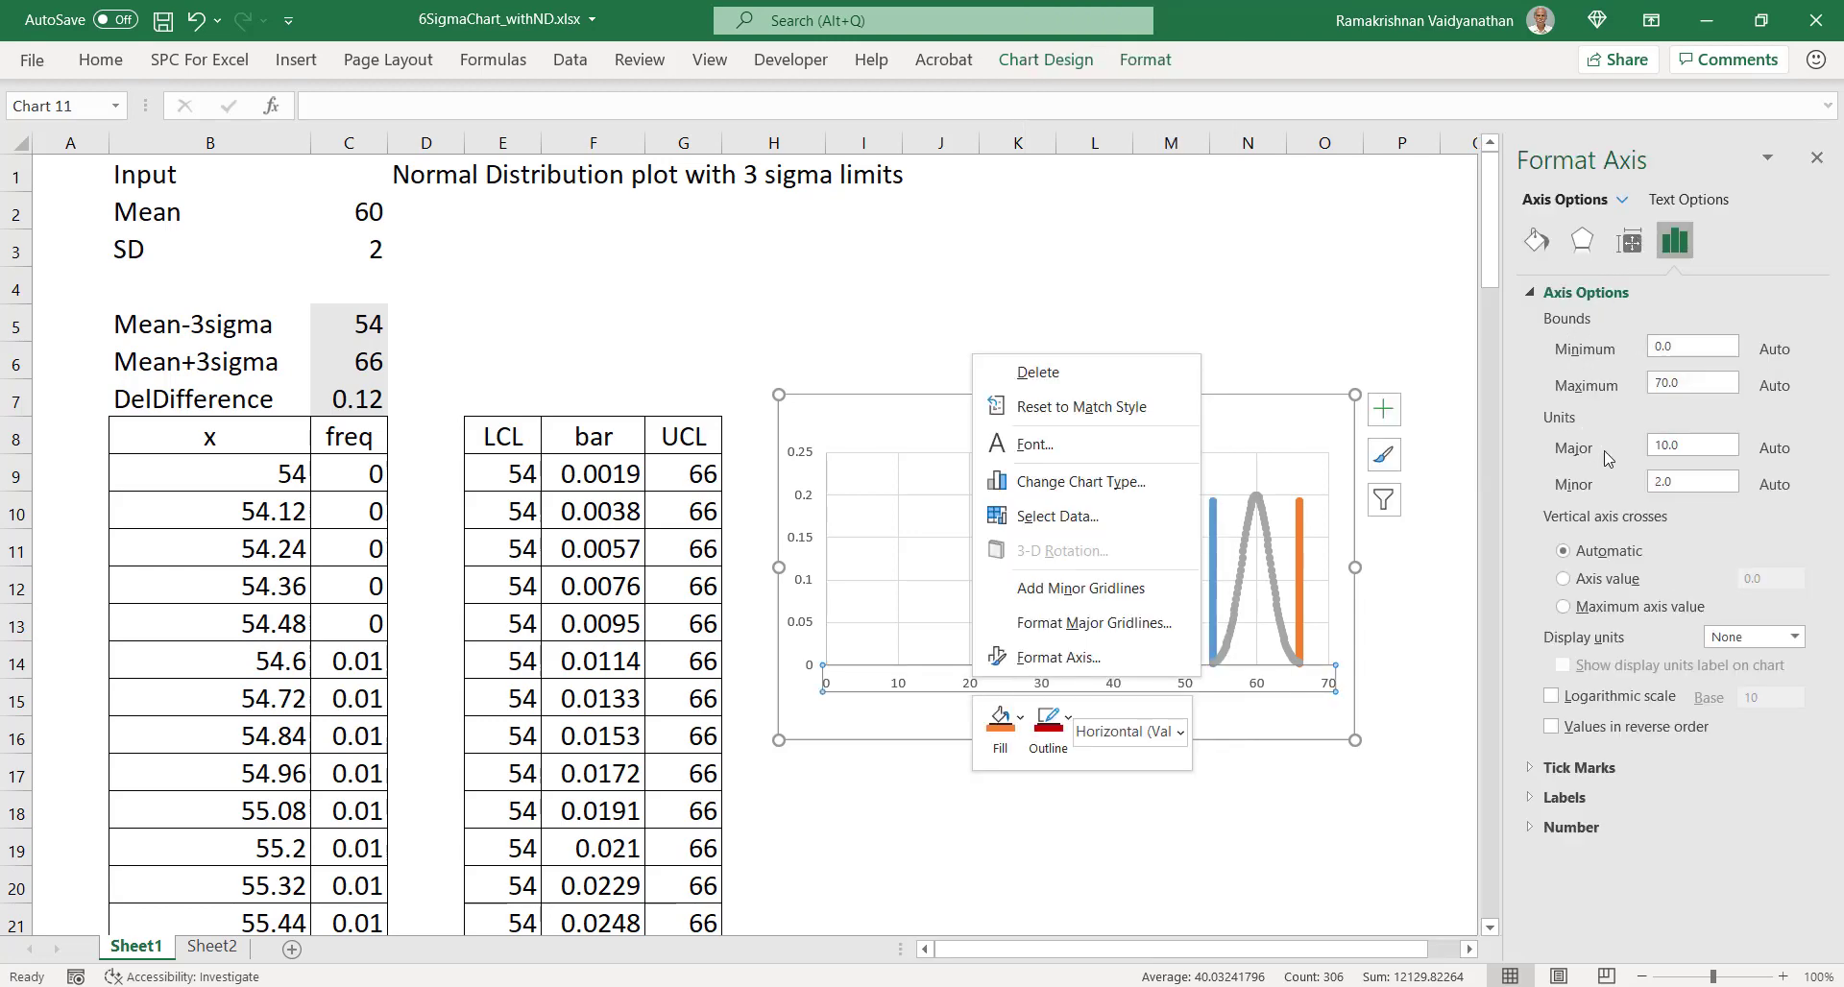
click(1671, 353)
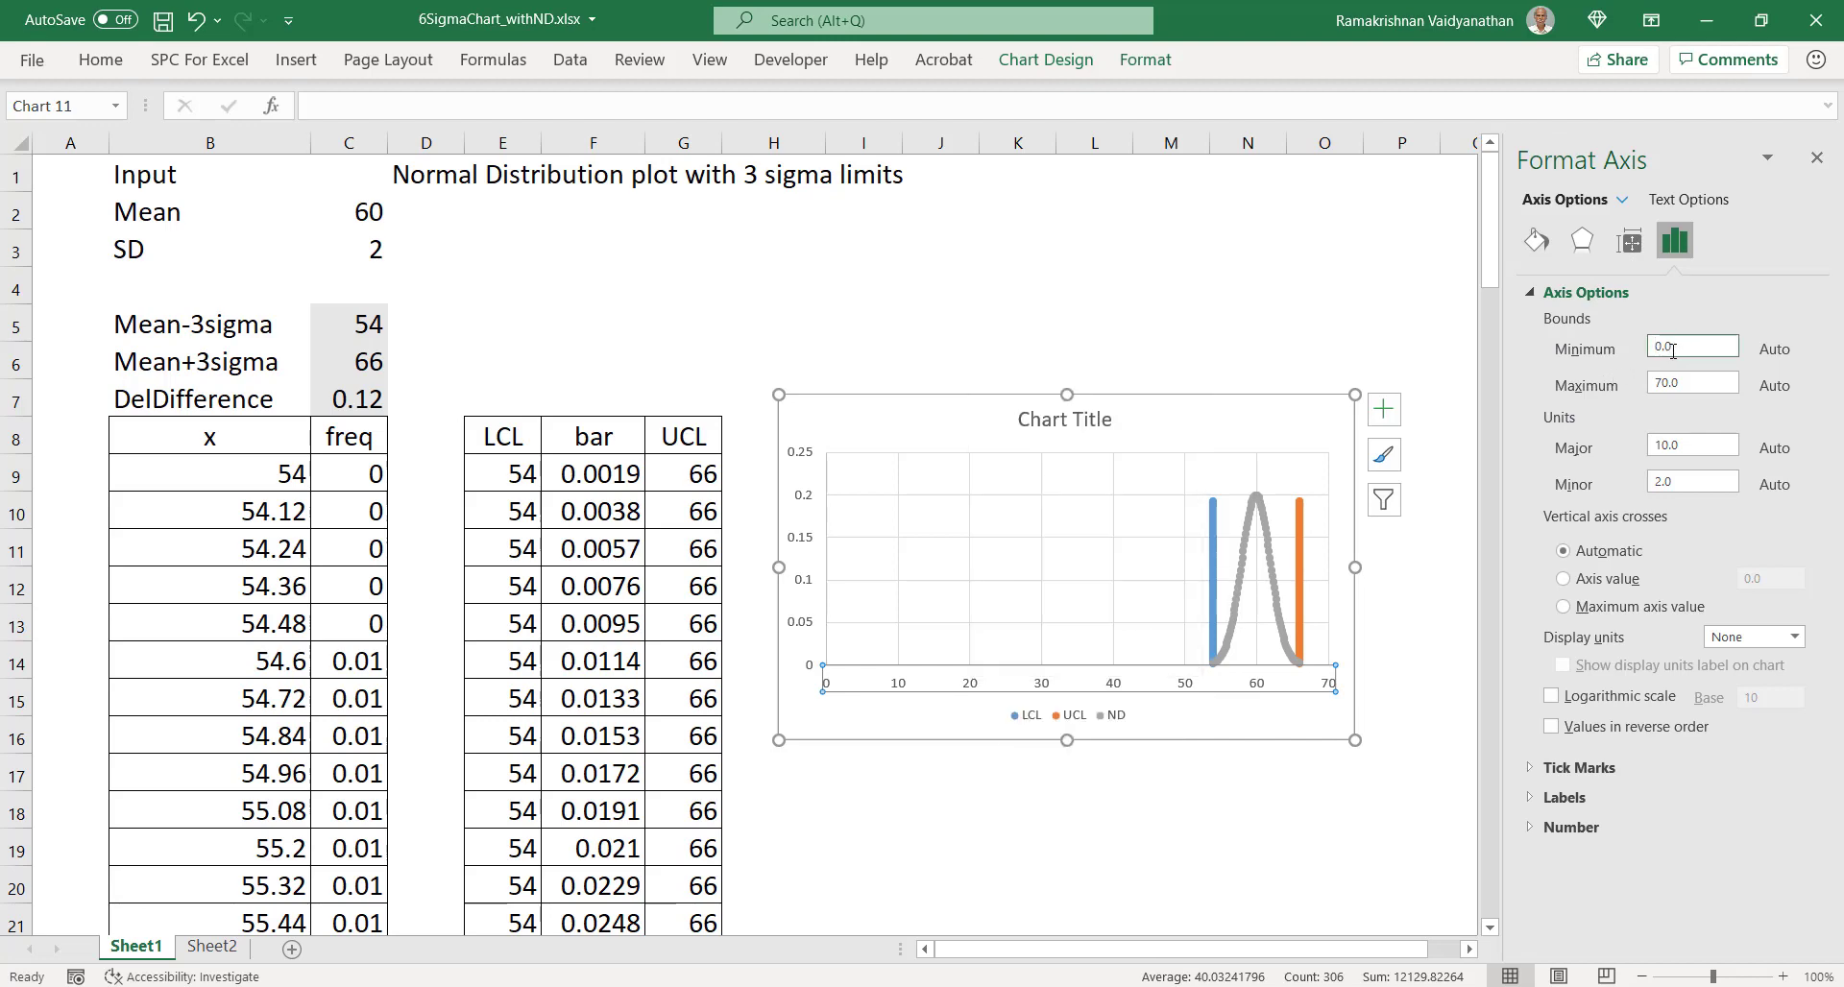
double_click(1671, 346)
text(40)
key(Return)
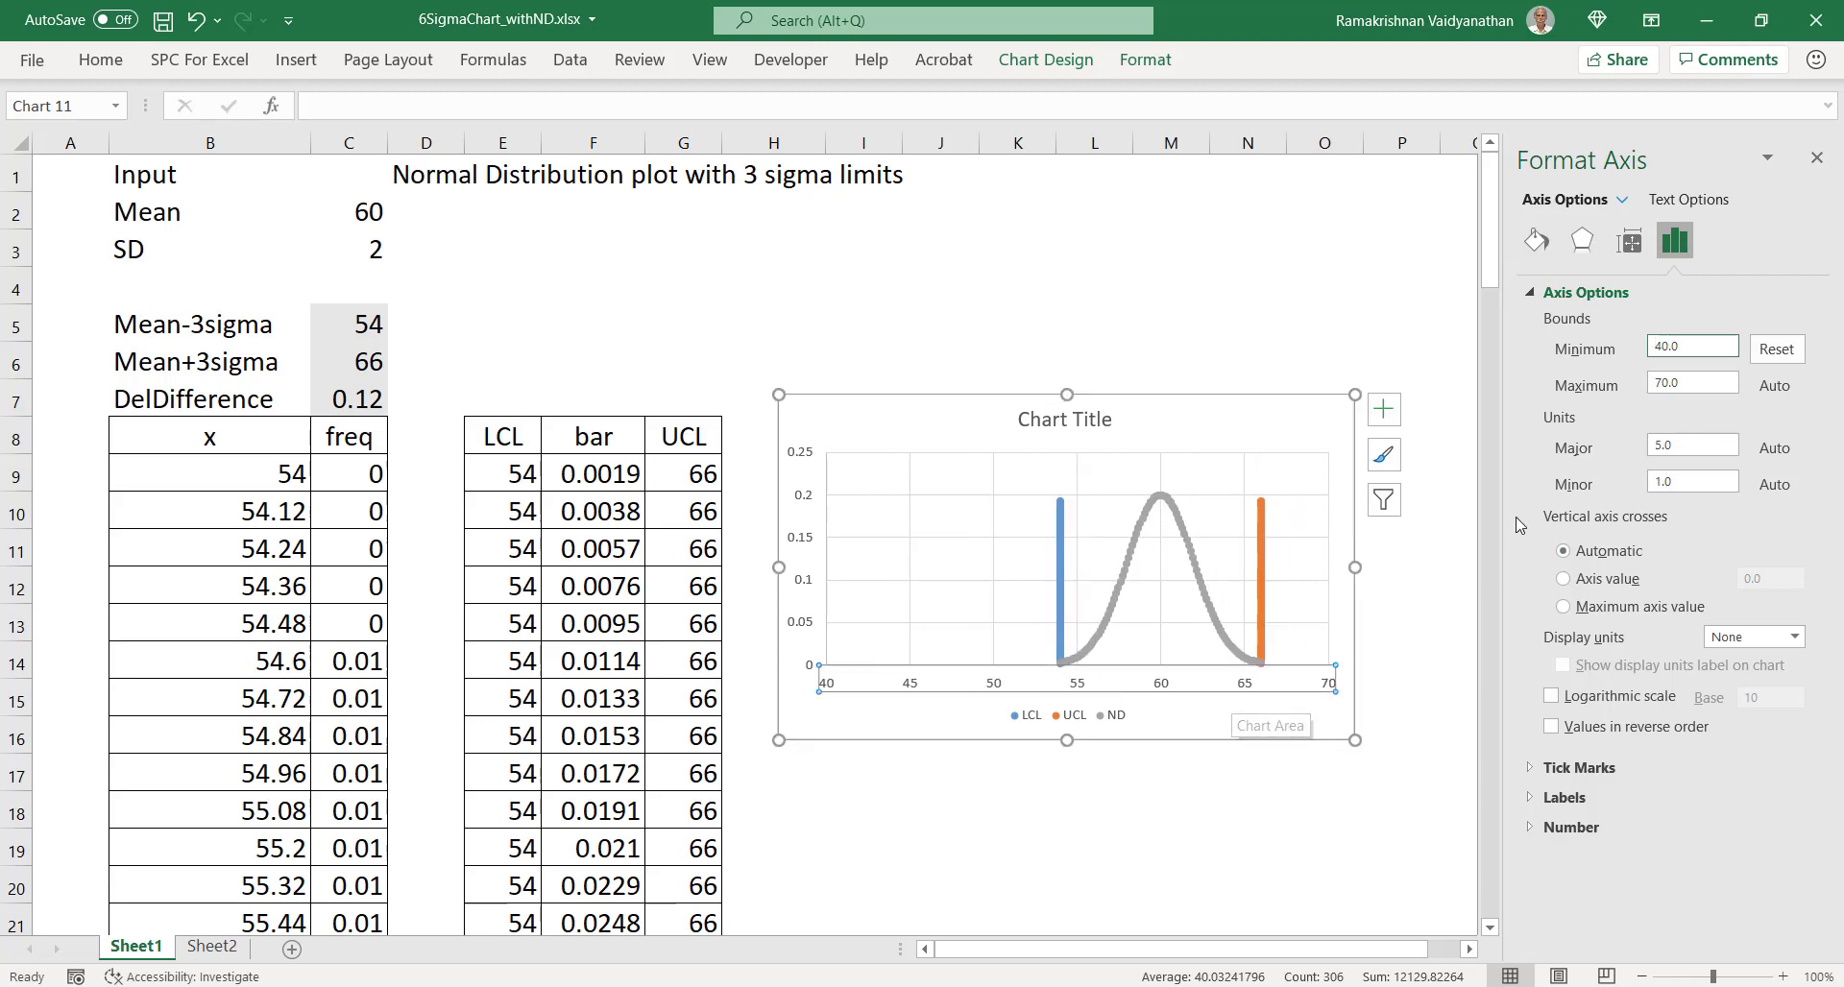
Step: Set the ND series marker option to None under Fill & Line
click(1217, 626)
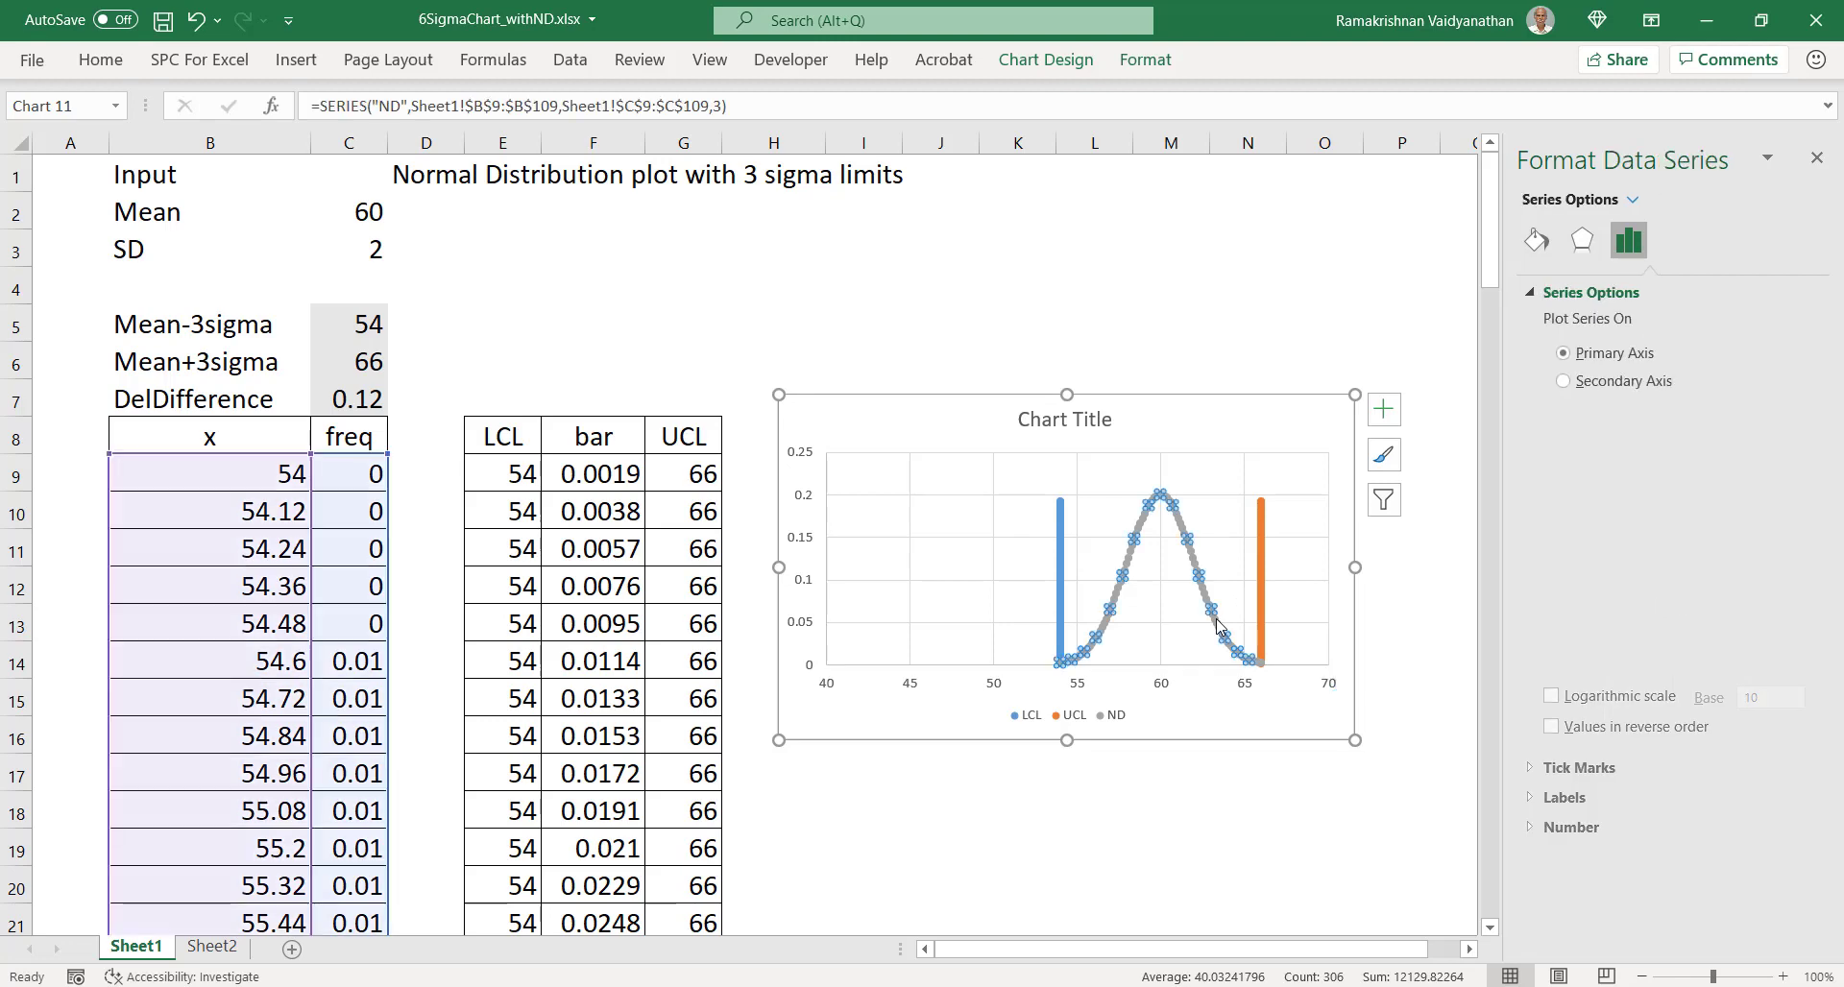
click(1536, 240)
click(1594, 295)
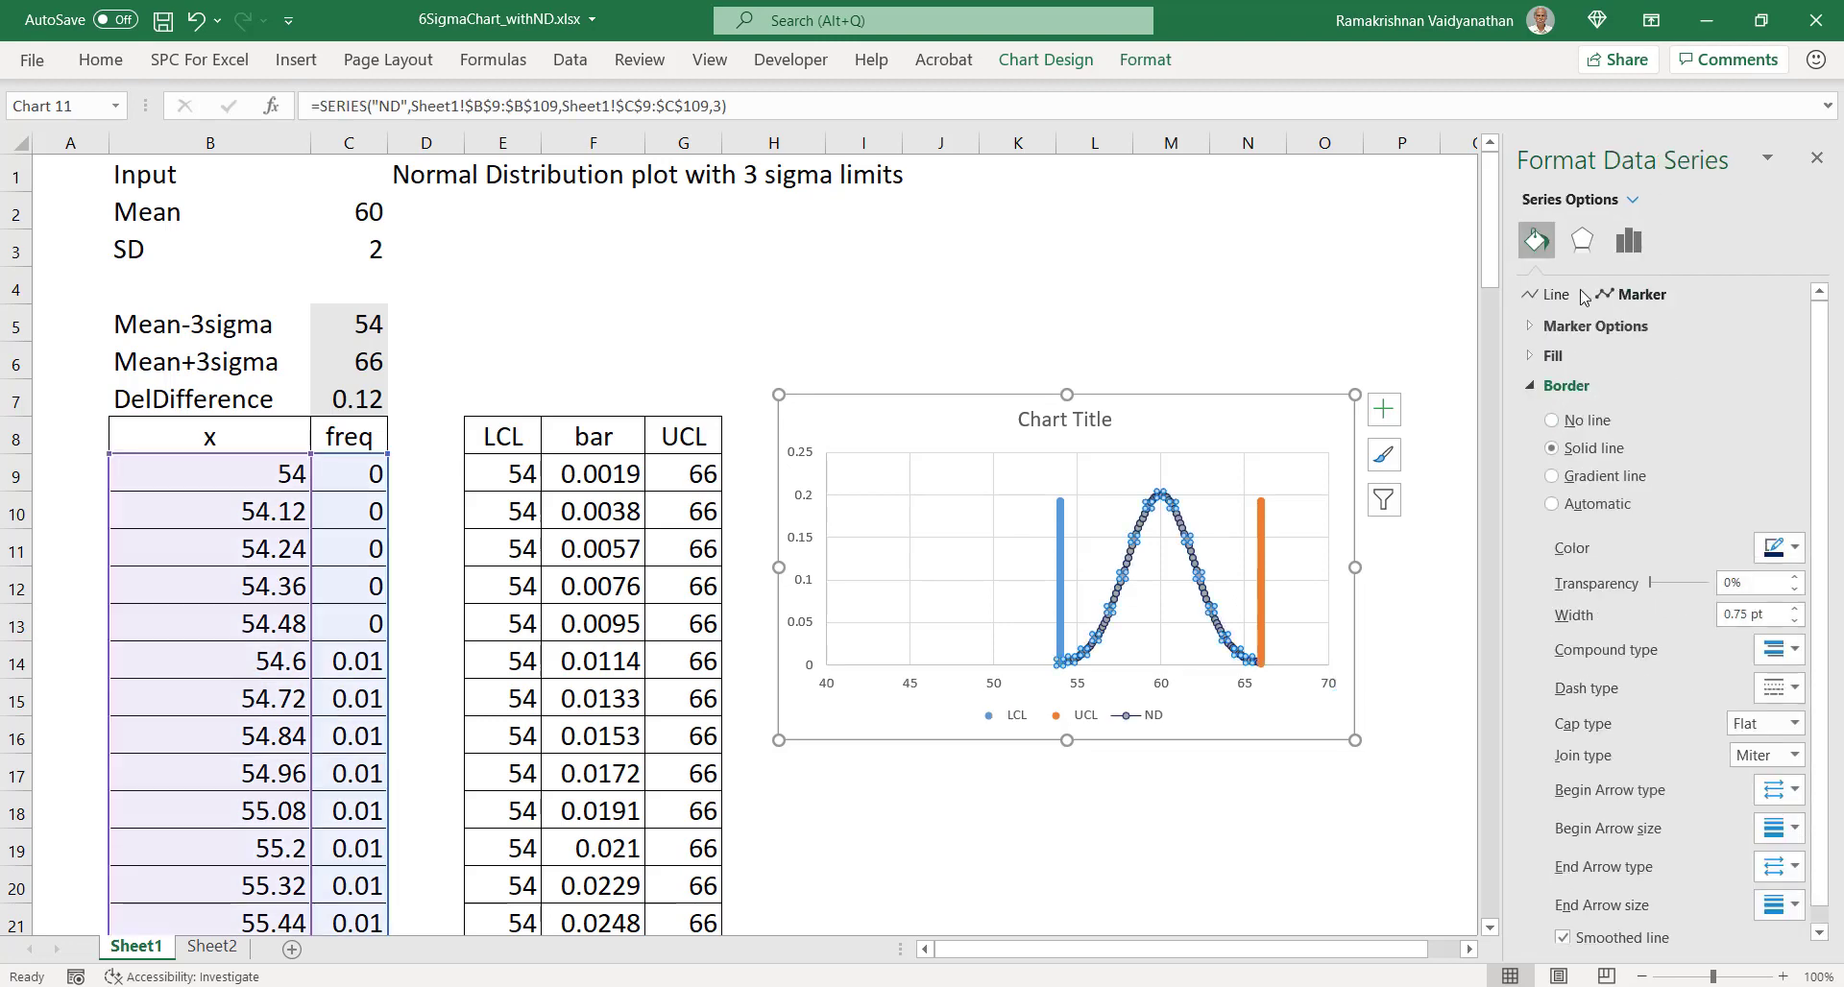
click(1536, 327)
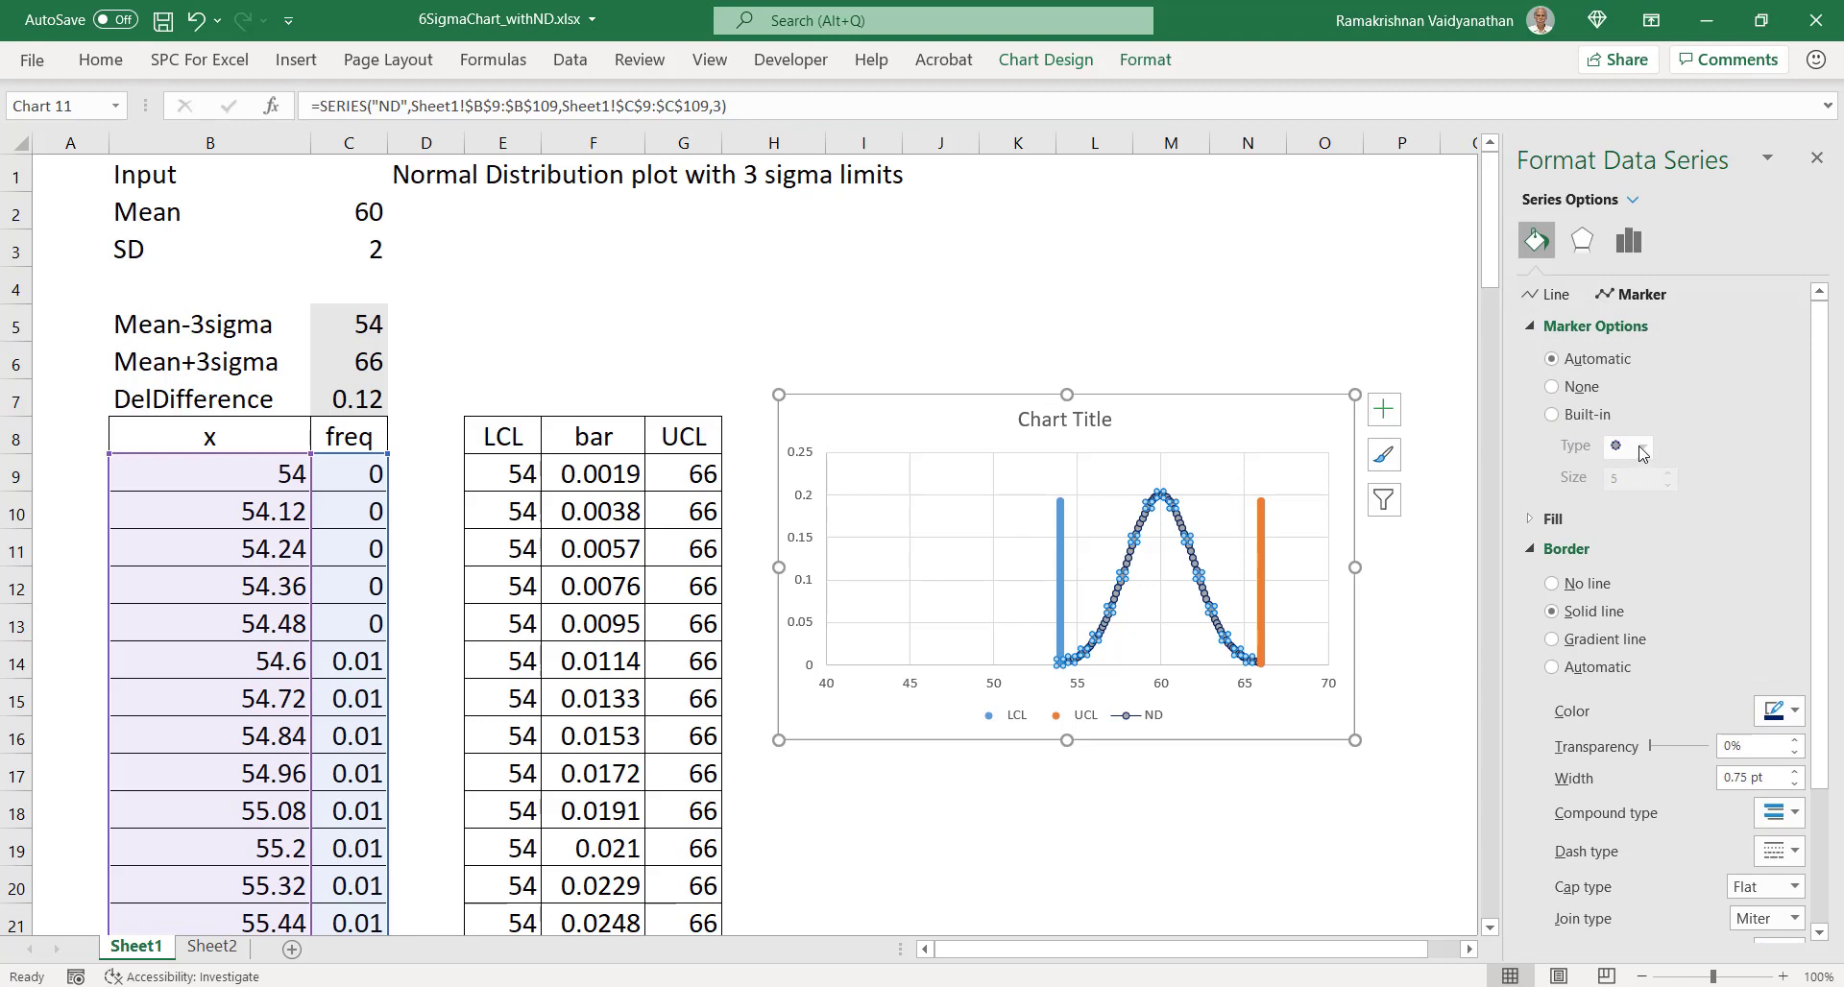
click(1554, 389)
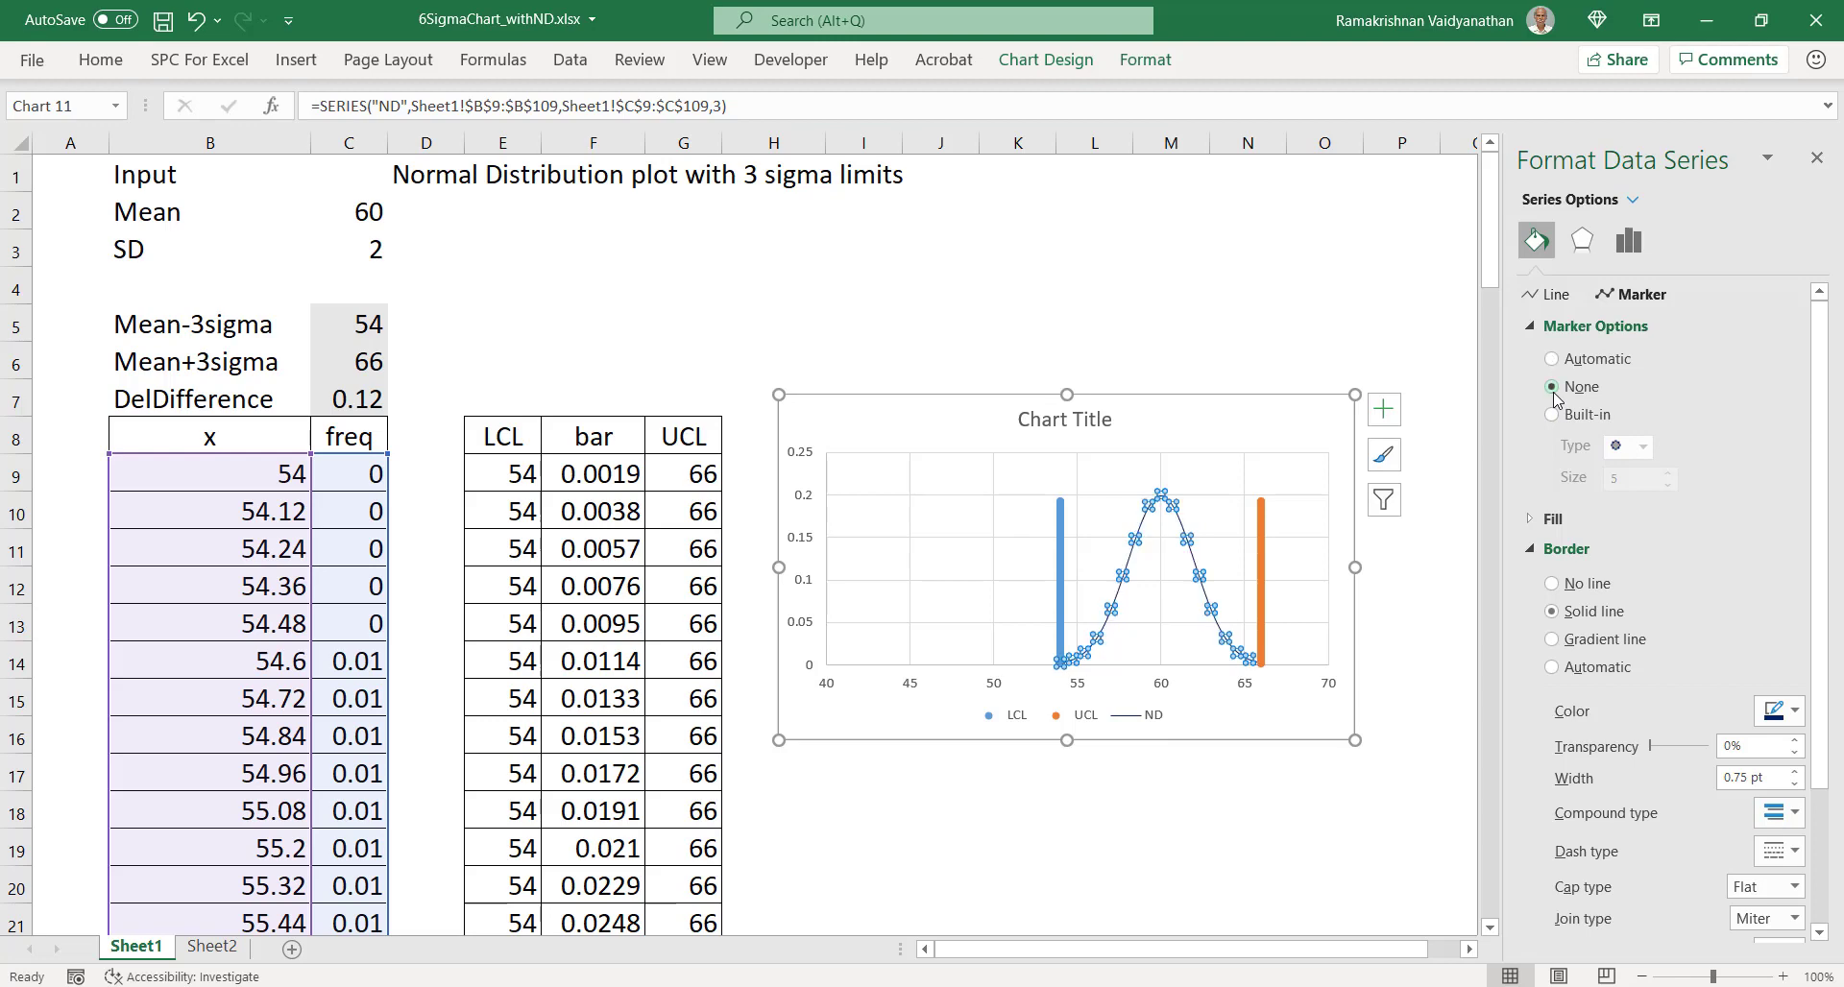
click(1422, 569)
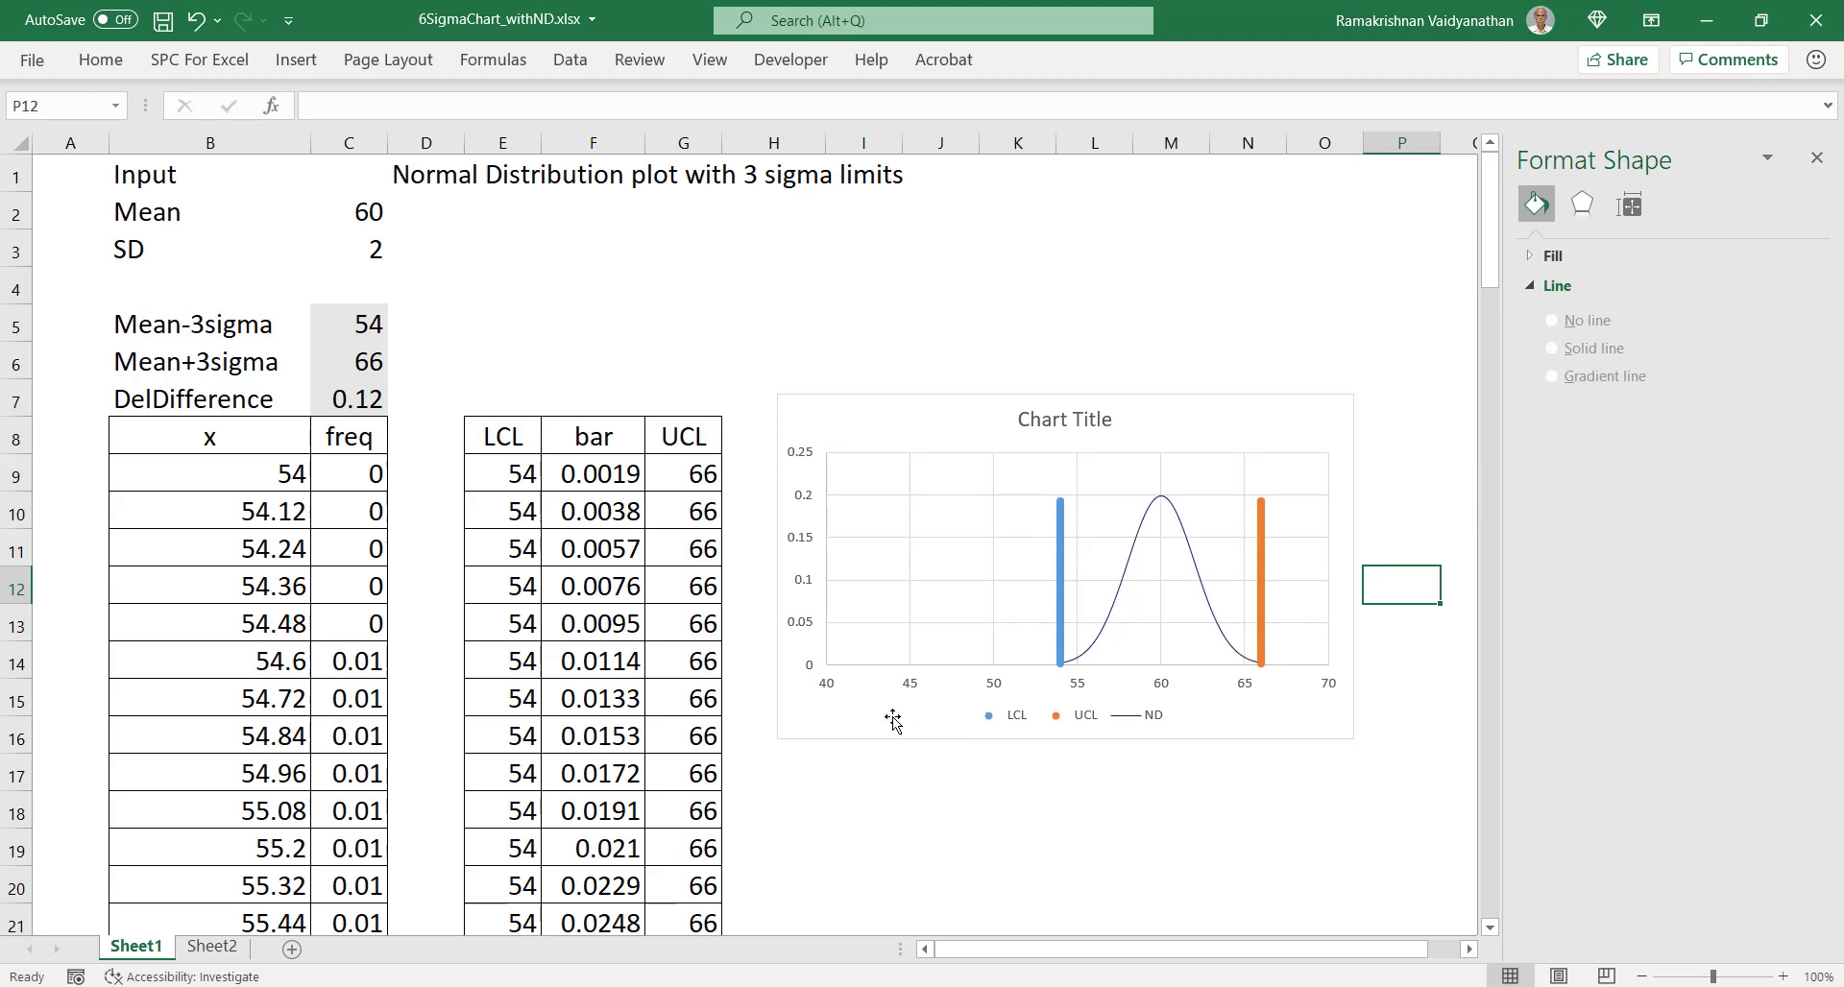
Step: Enter 80 as the Mean in C2, moving the limits to 74 and 86
click(354, 207)
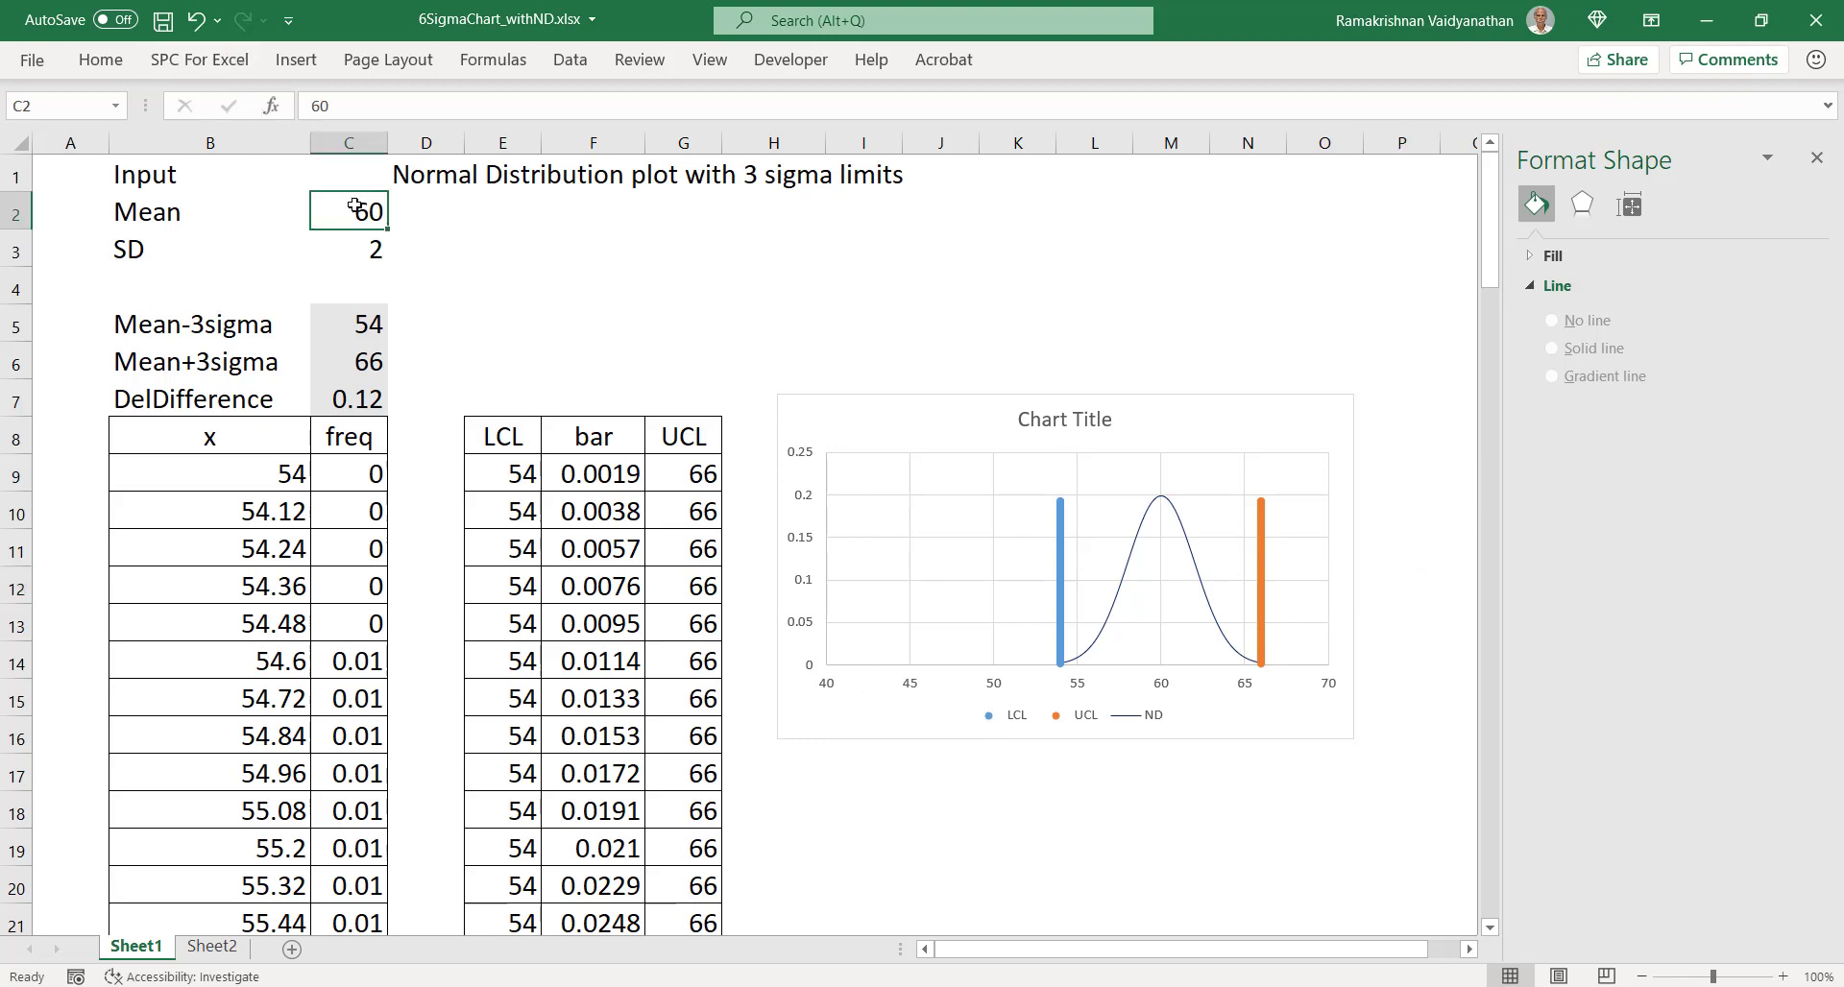
text(80)
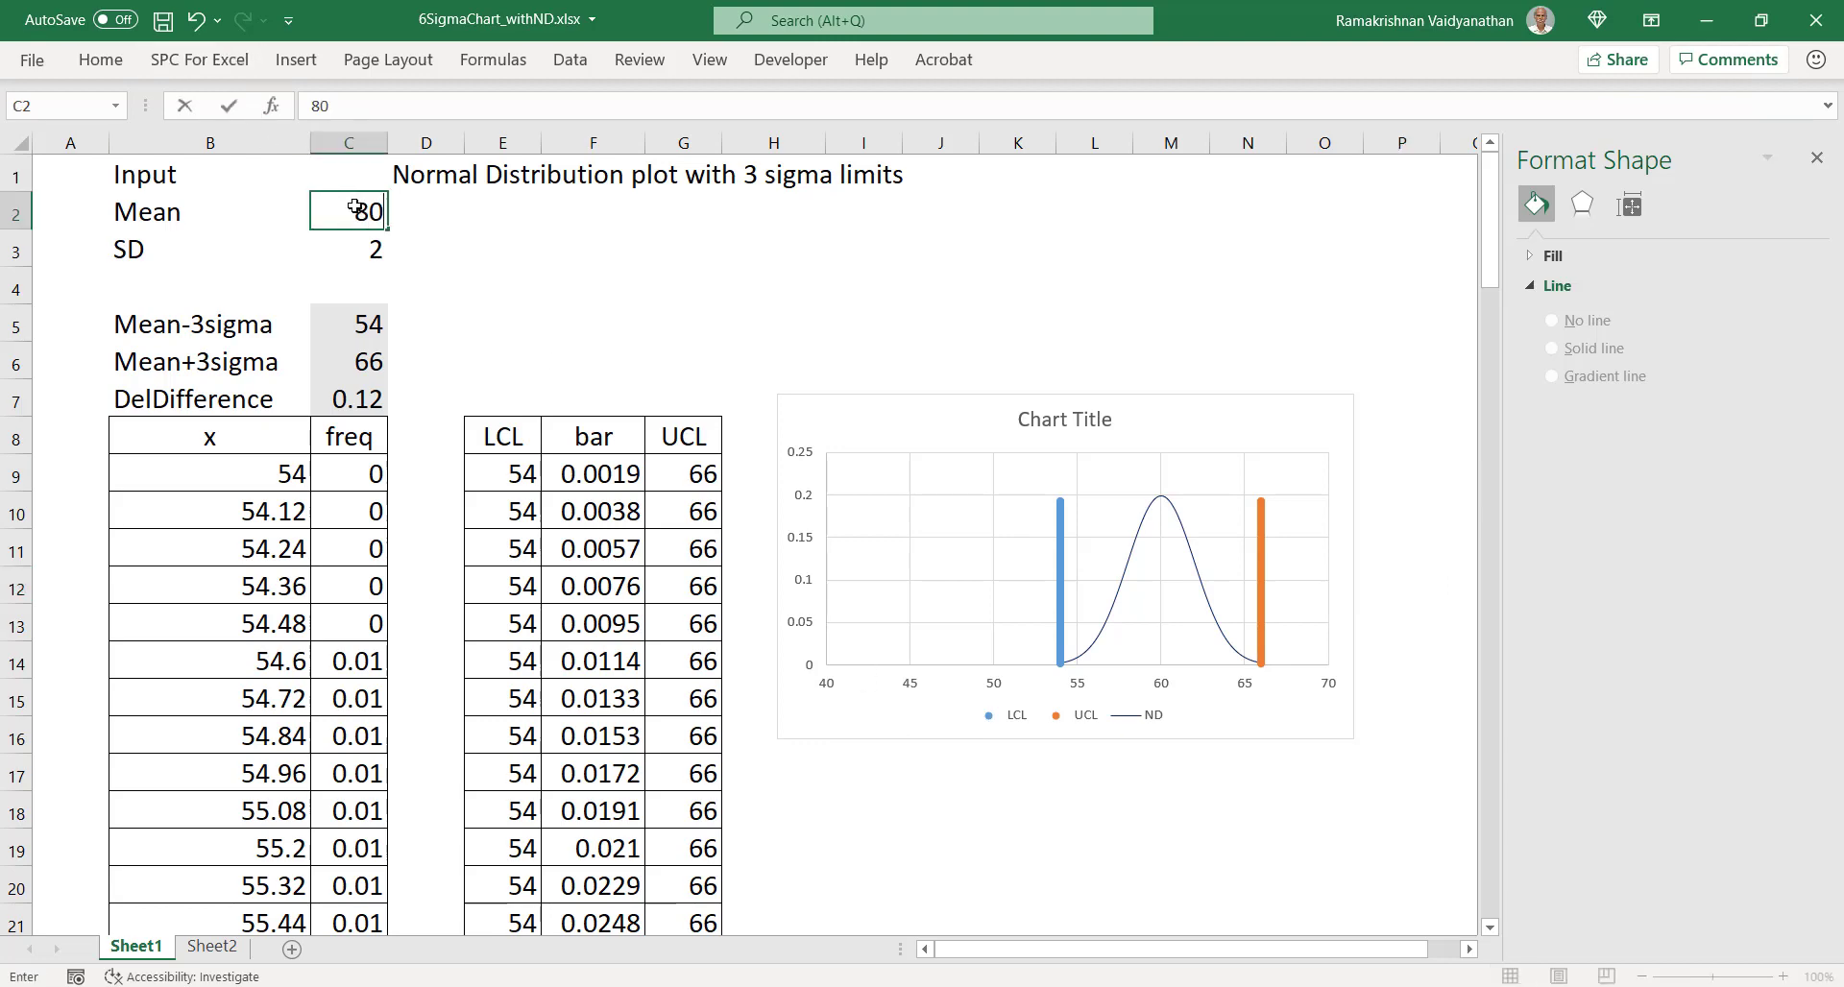
key(Return)
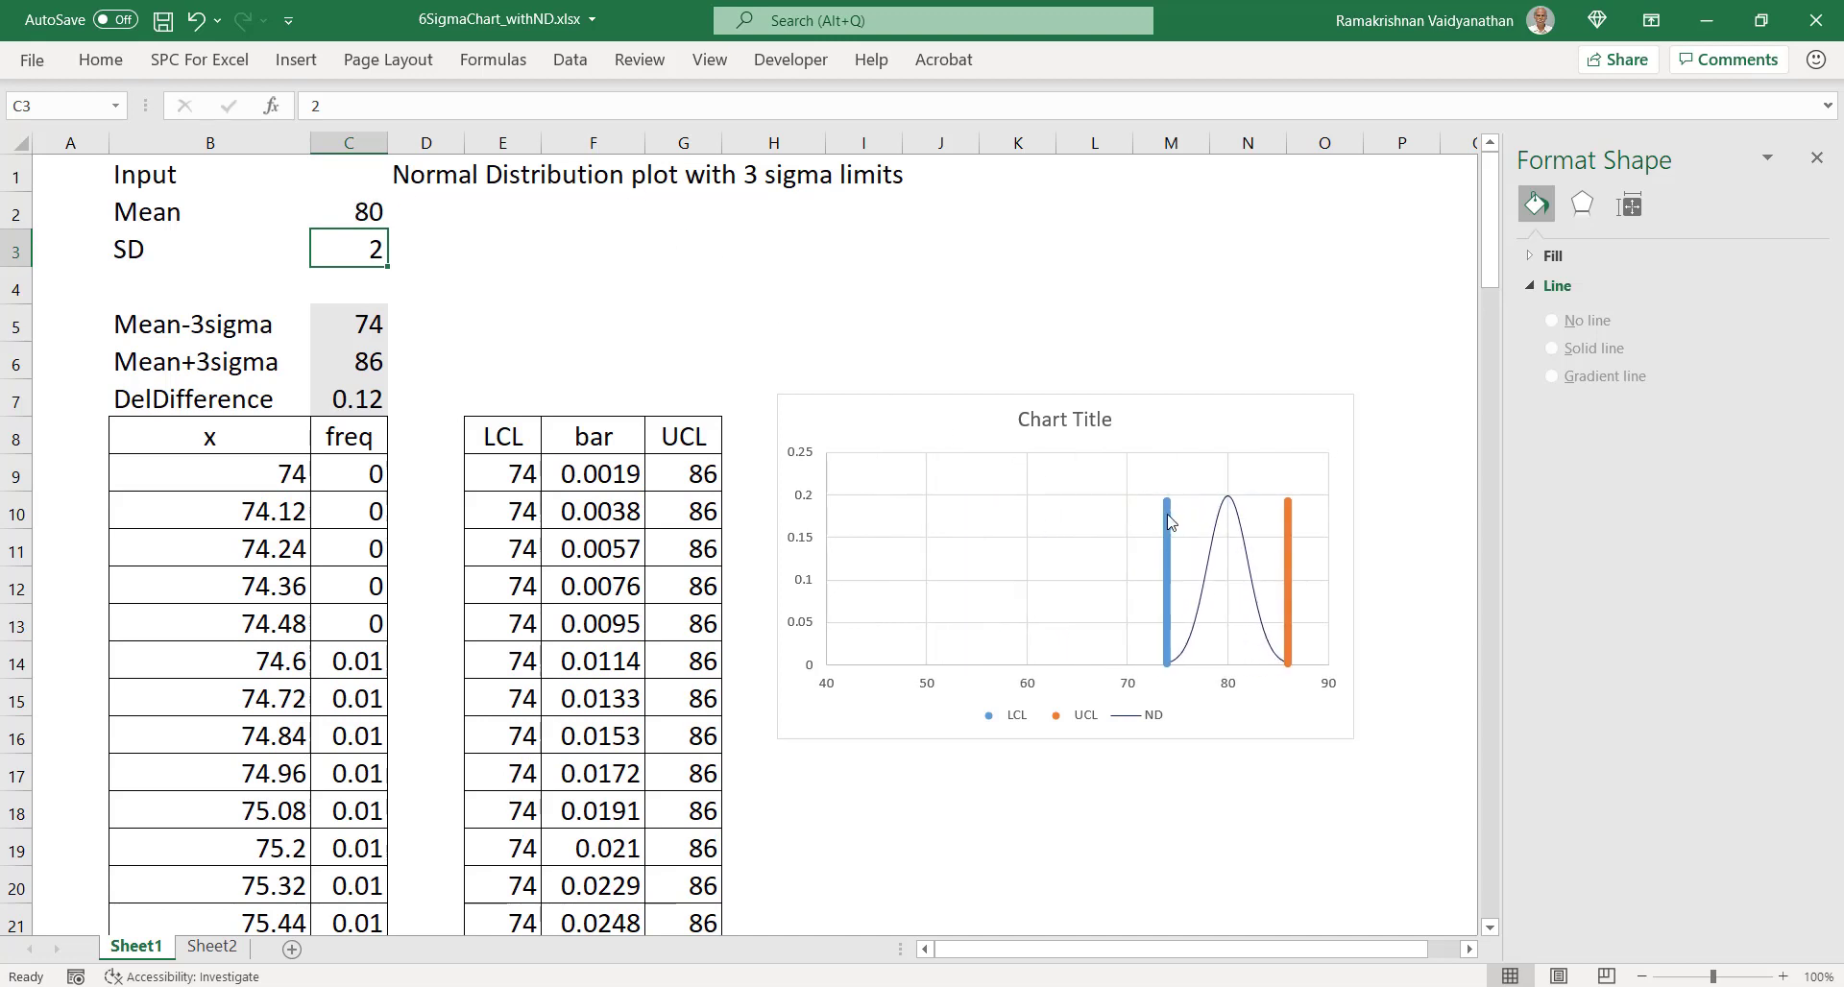
mouse_move(1169, 522)
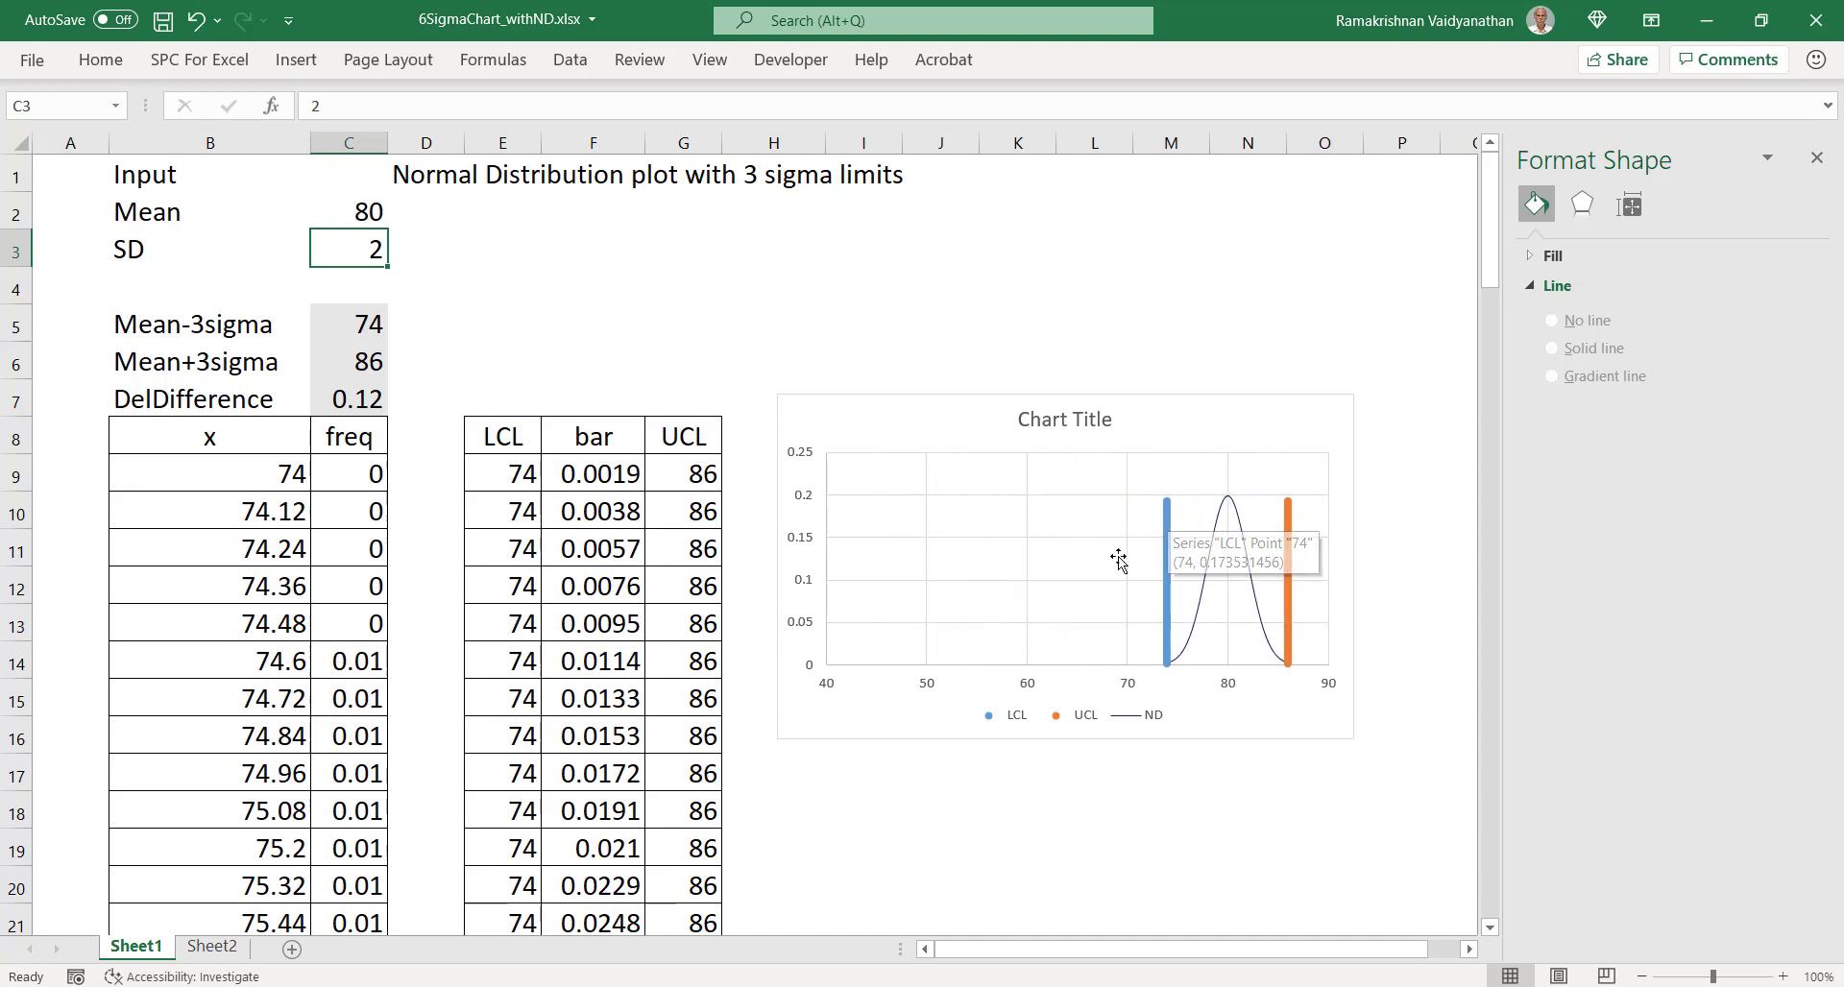
Step: Change the horizontal axis minimum from 40 to 70, then move to Sheet2's title page
click(1036, 686)
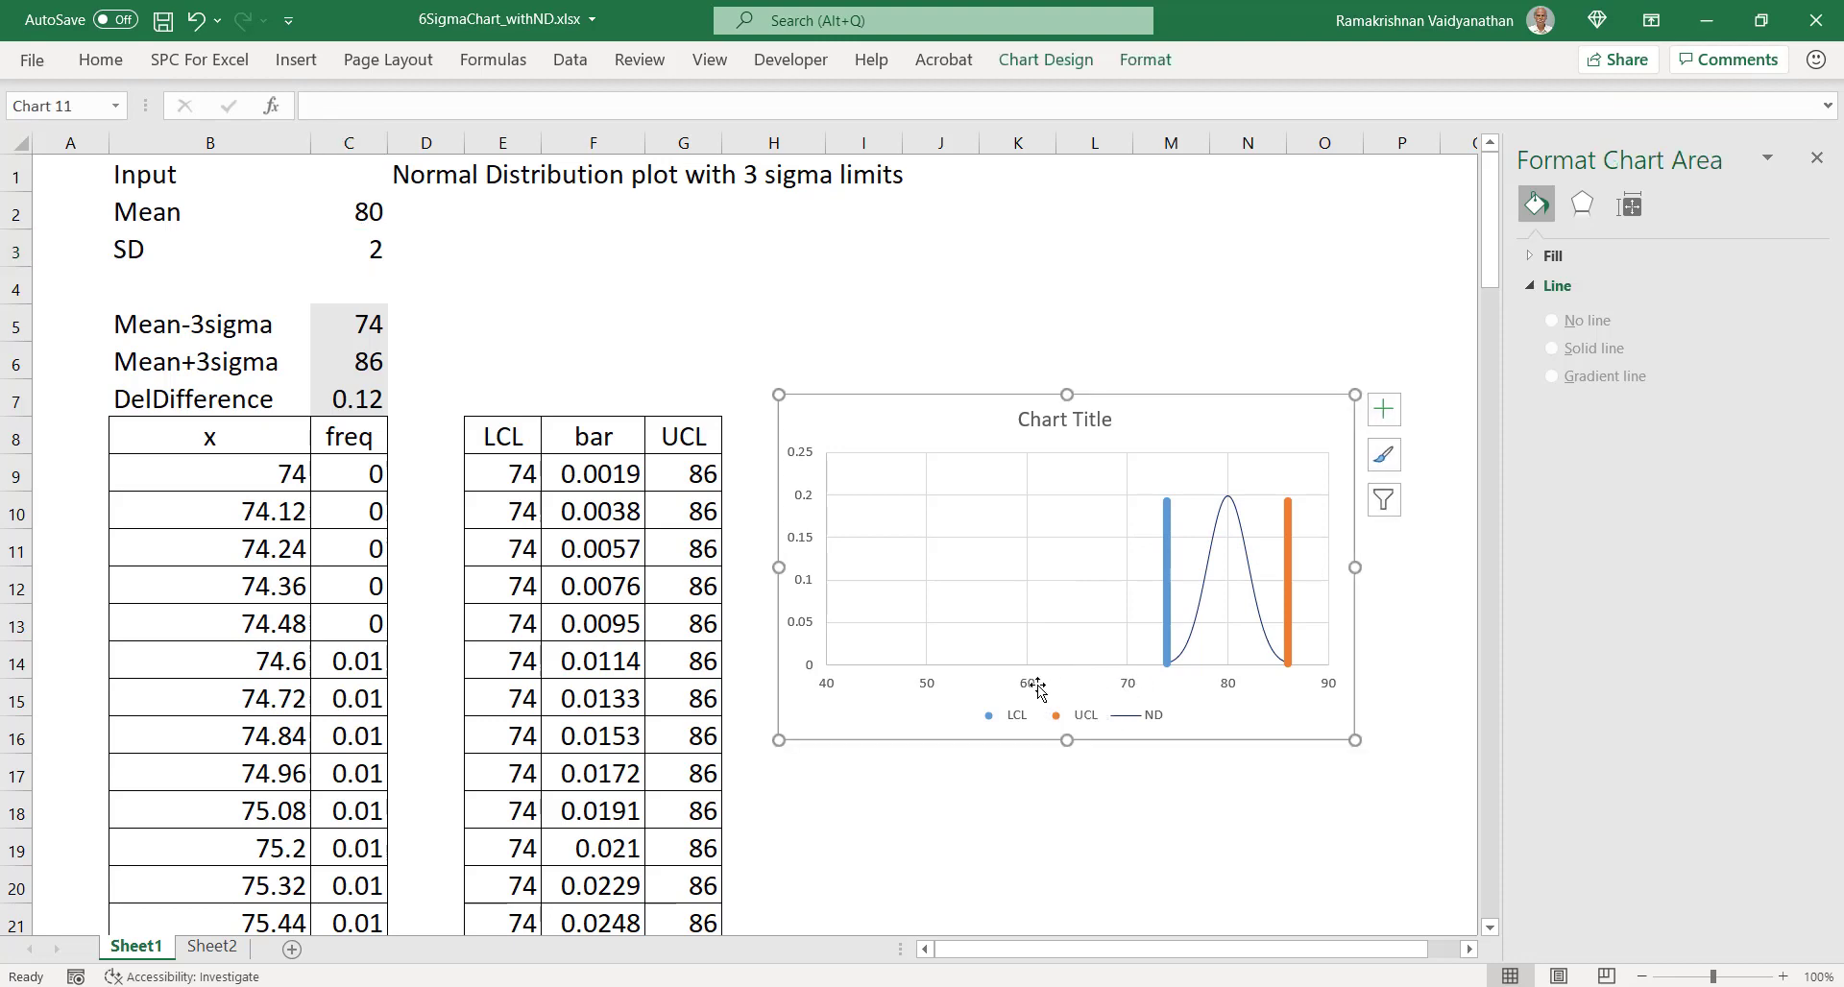
click(1030, 689)
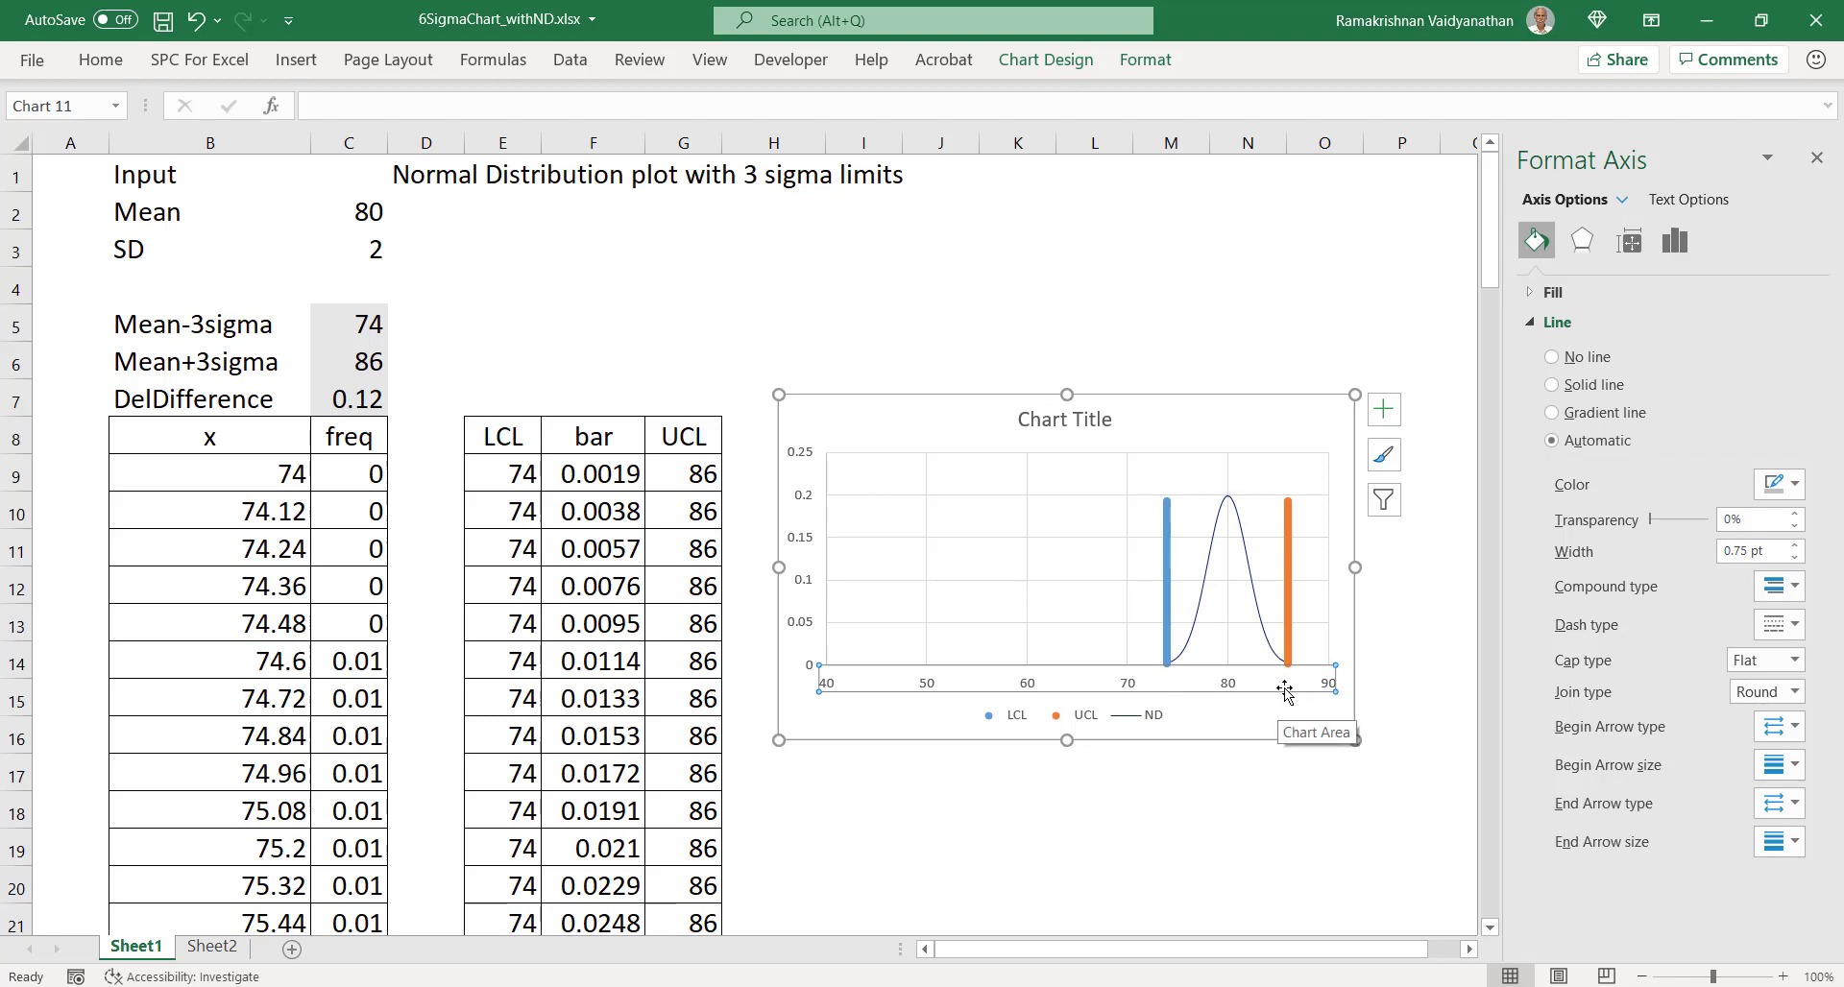
click(1676, 242)
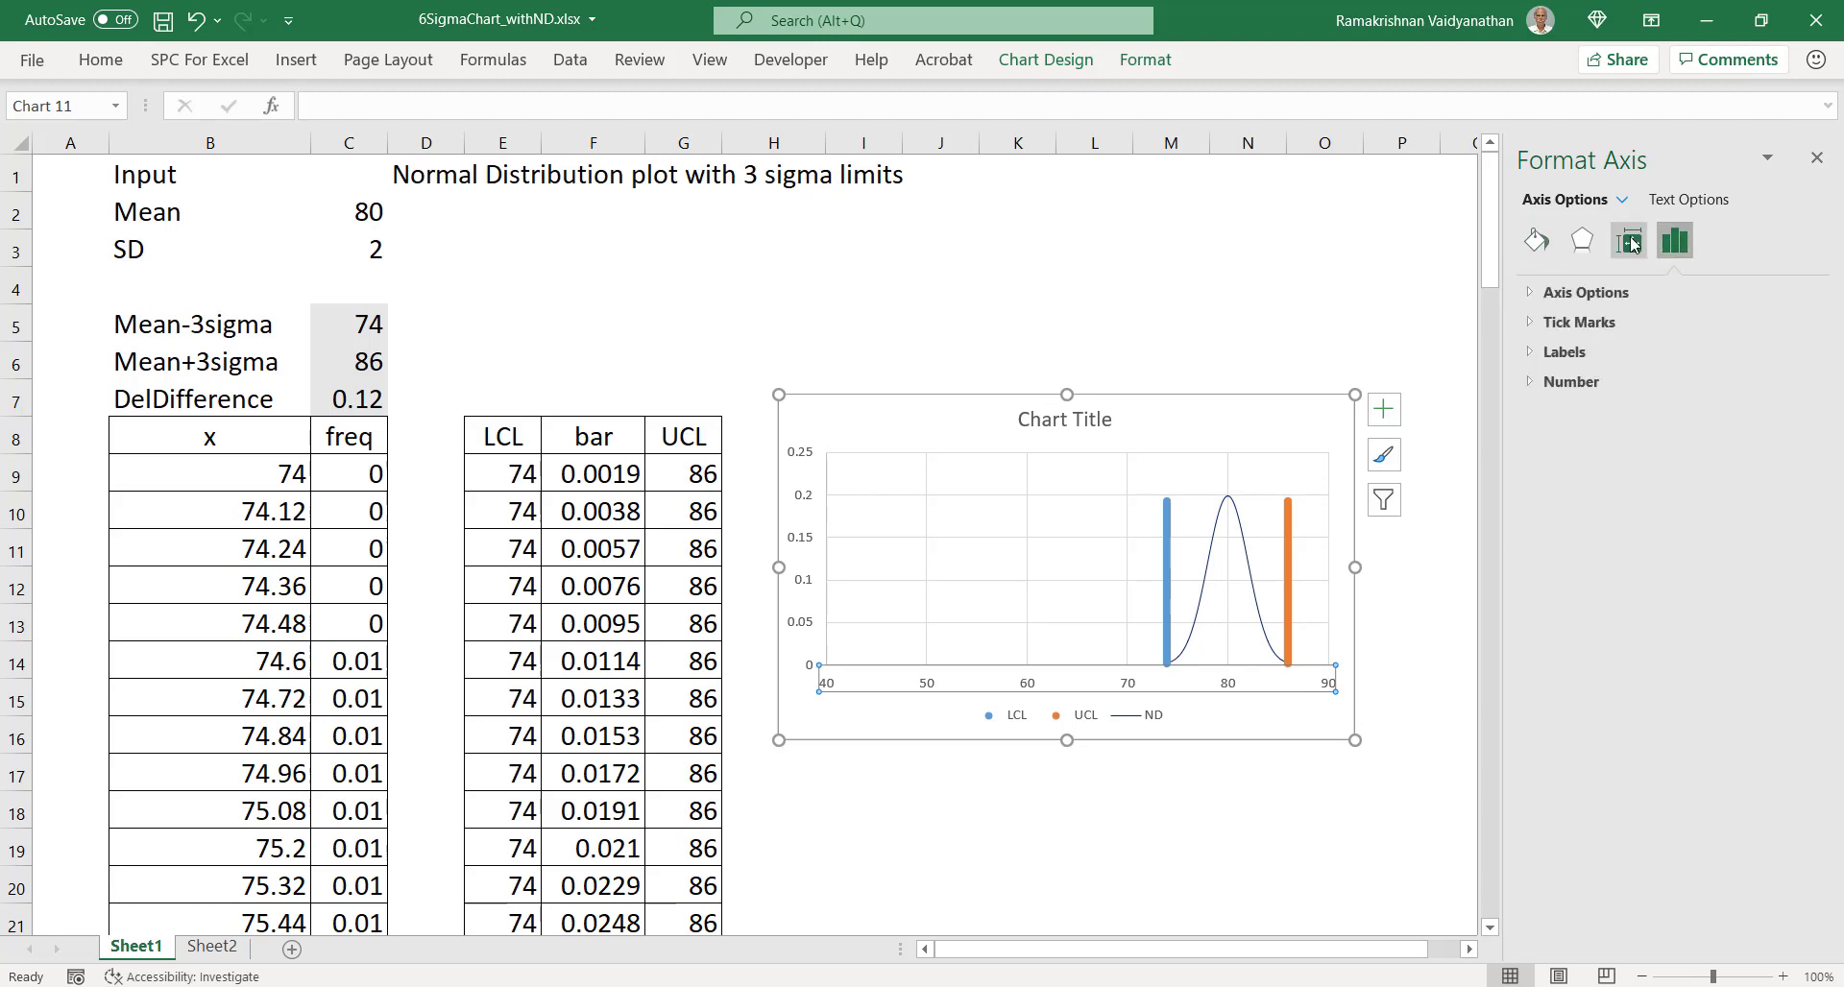
click(1534, 298)
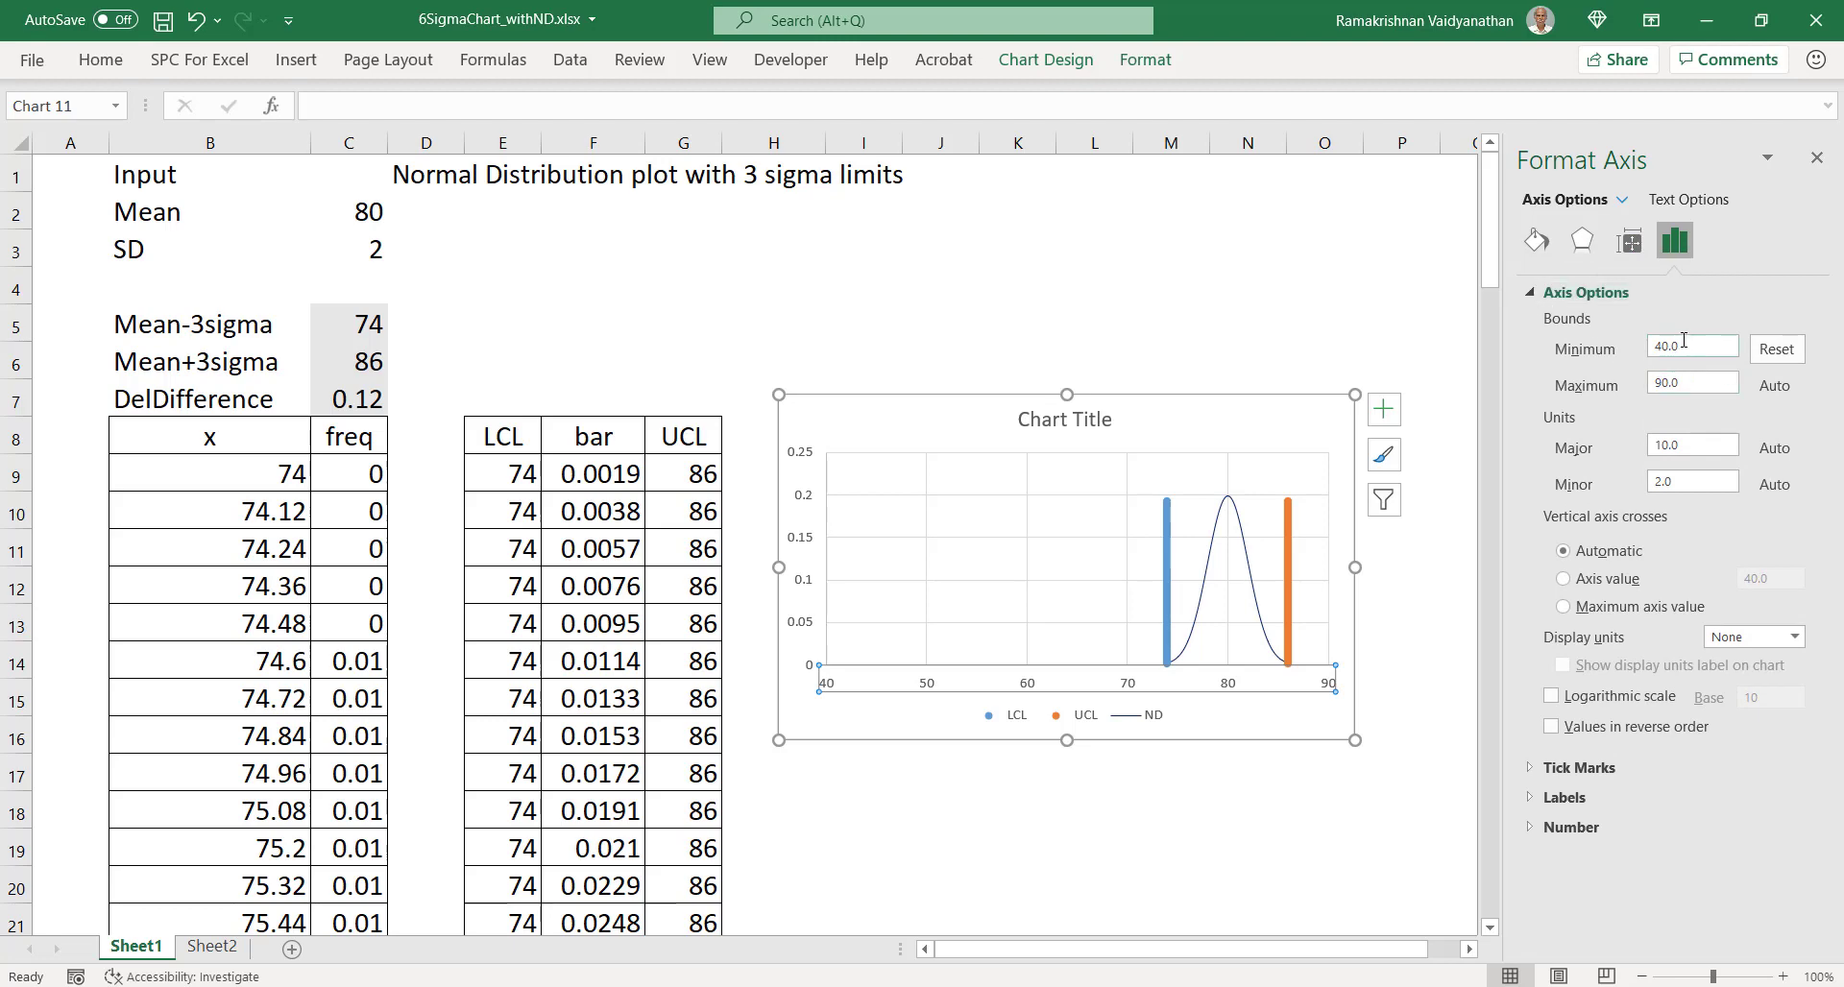
drag(1680, 347, 1654, 350)
text(70)
click(1369, 793)
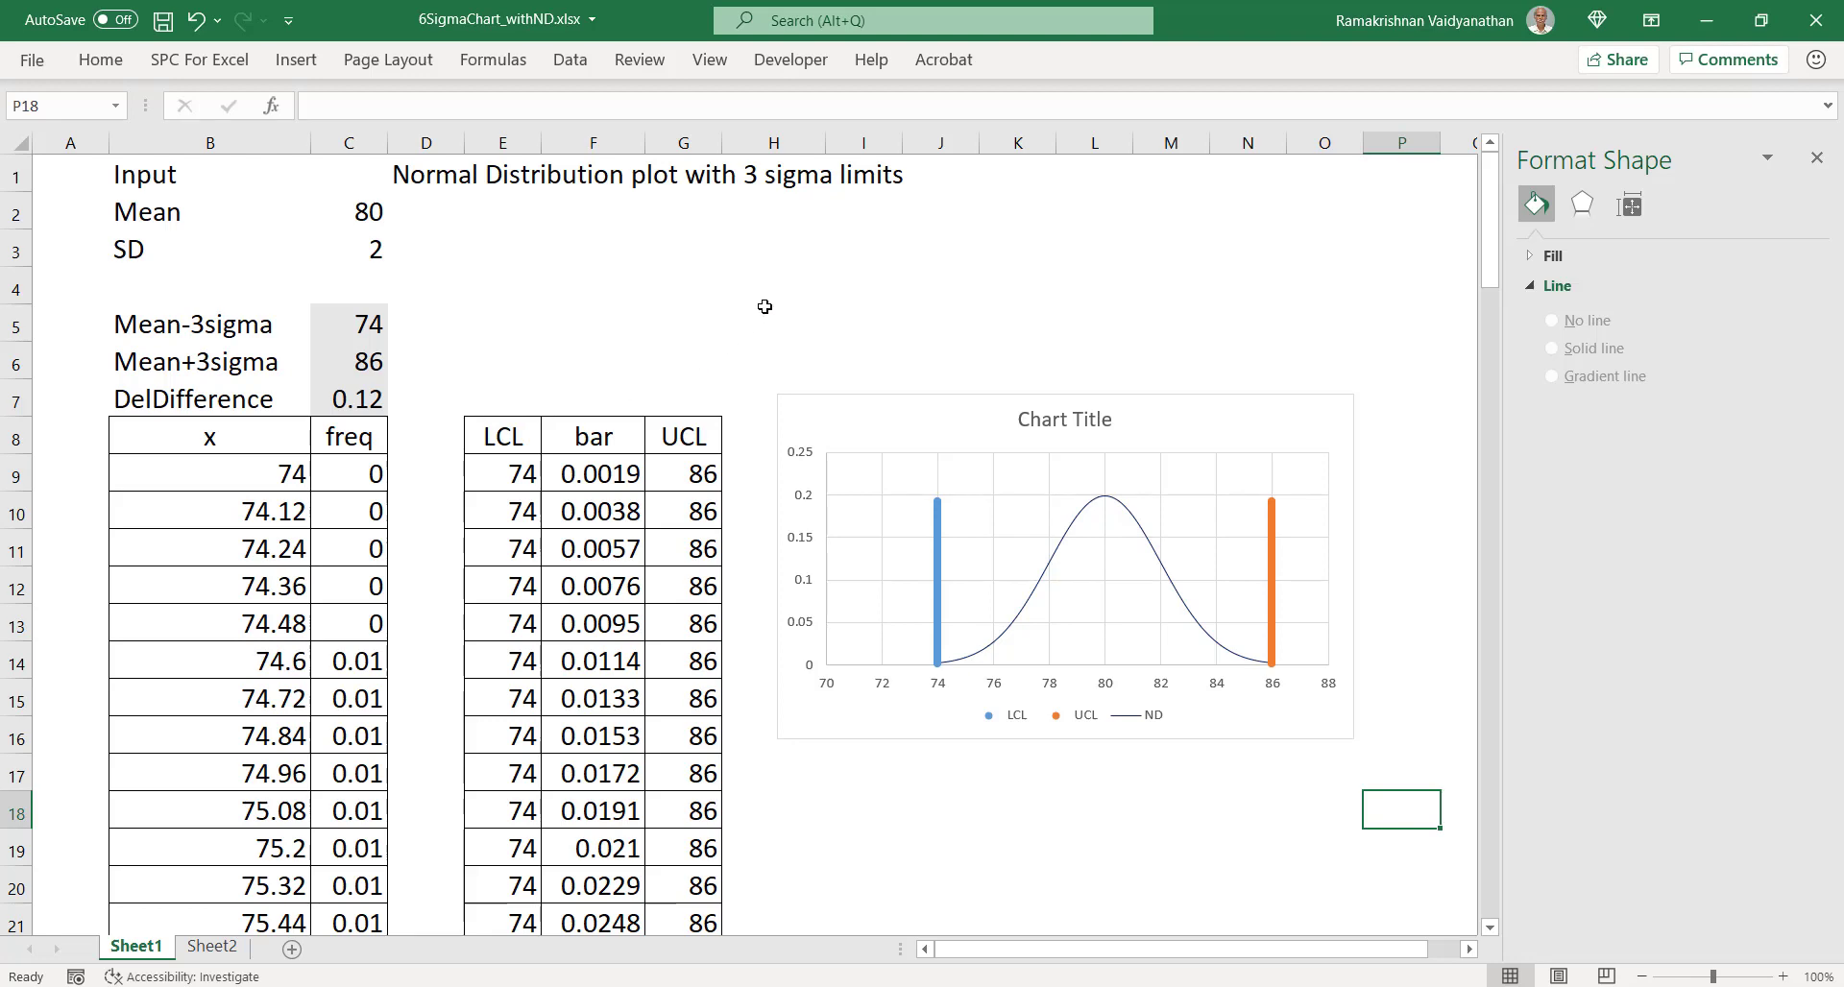
key(ctrl+Page_Down)
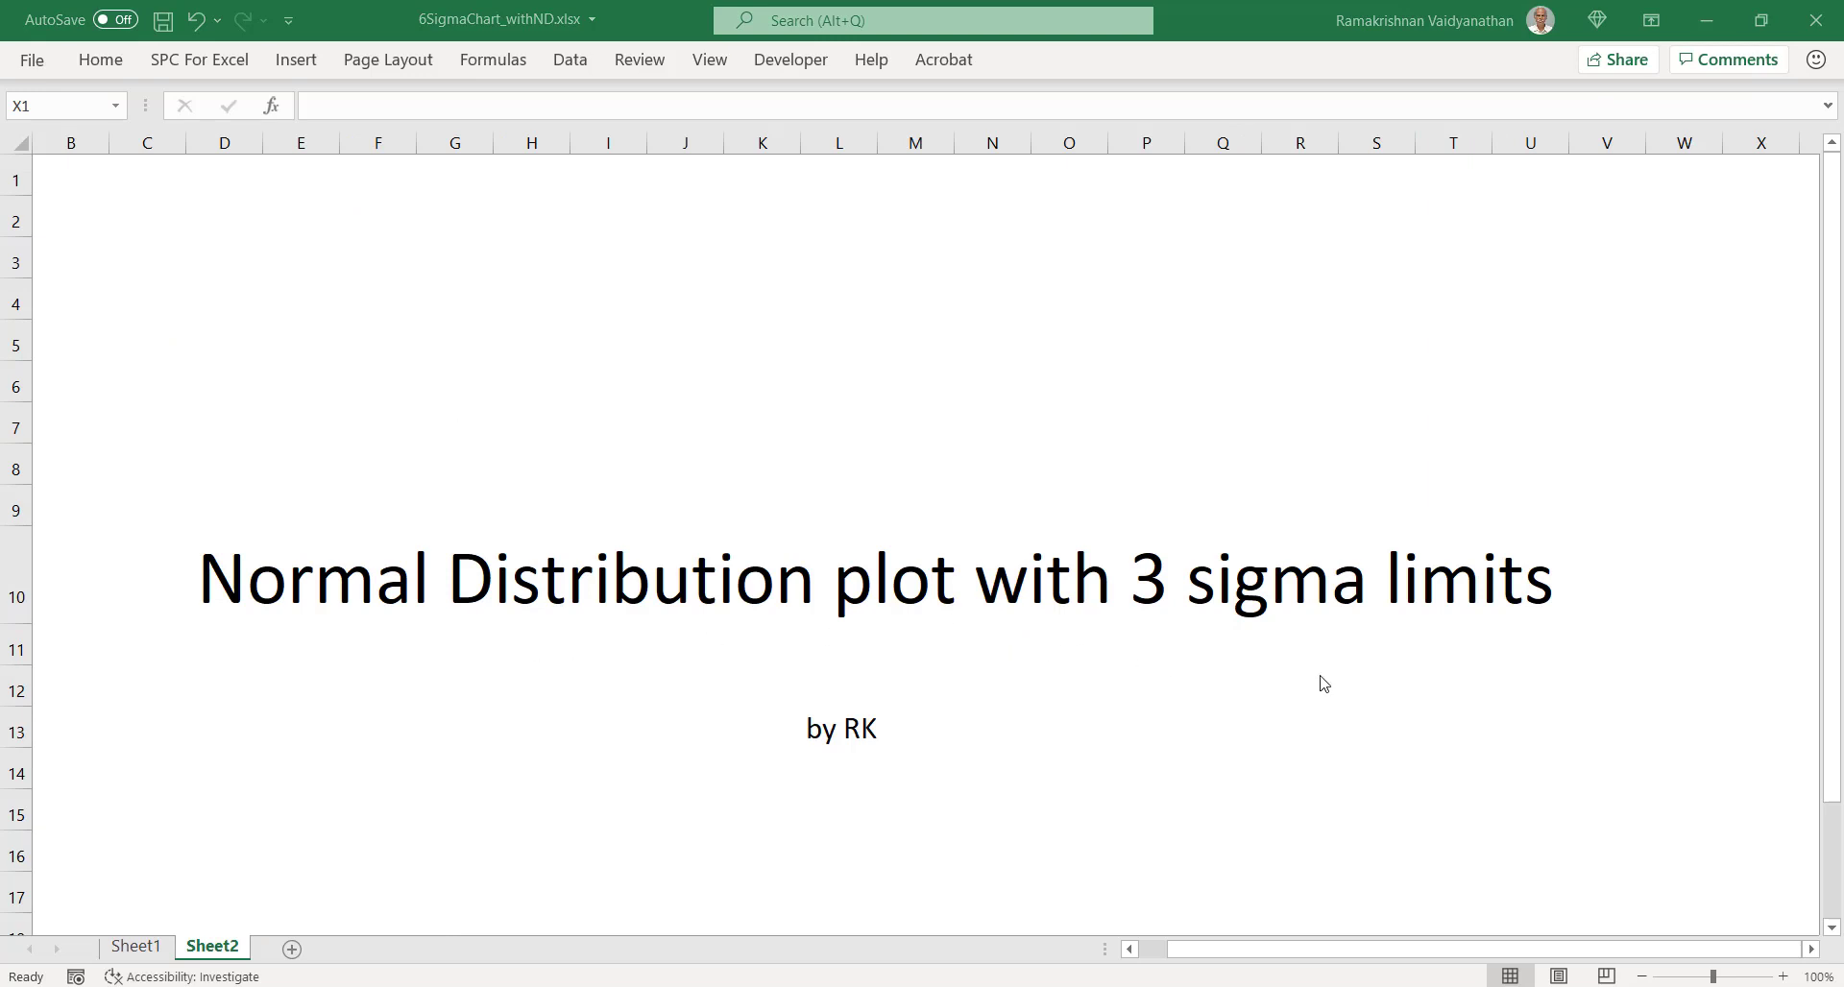